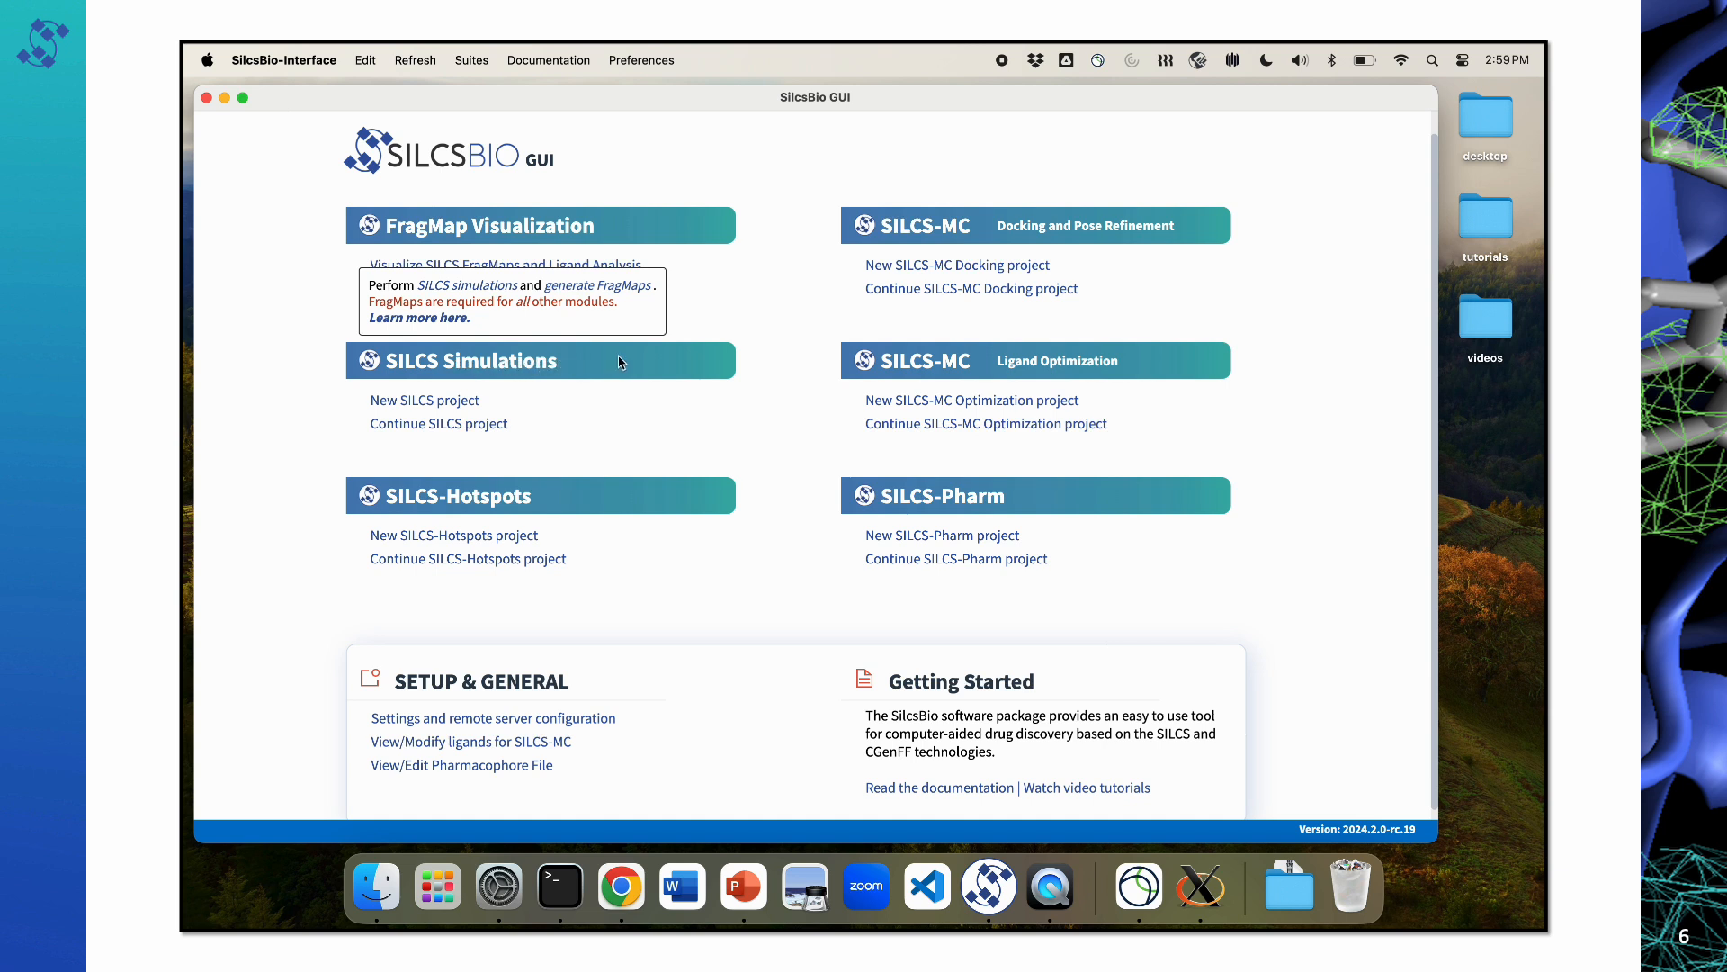
Step: Start a new SILCS-MC Optimization project named 3fly_lig_opt, keeping kickout_2024 as the remote server
mouse_move(1080, 372)
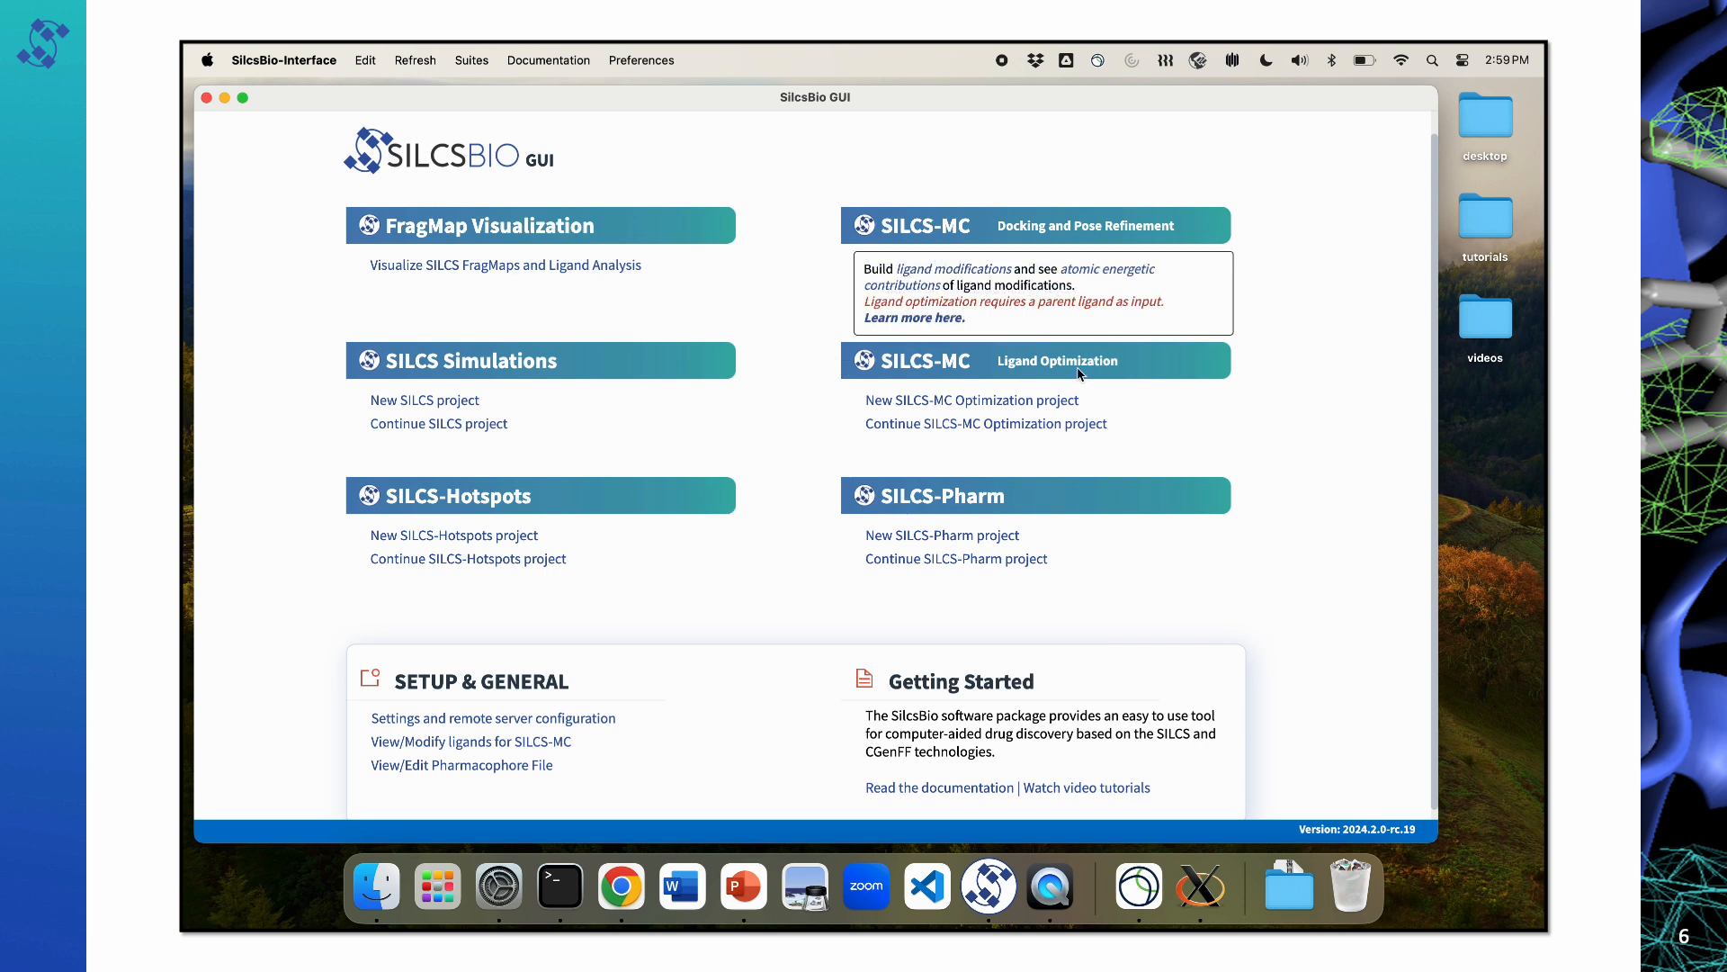
click(917, 408)
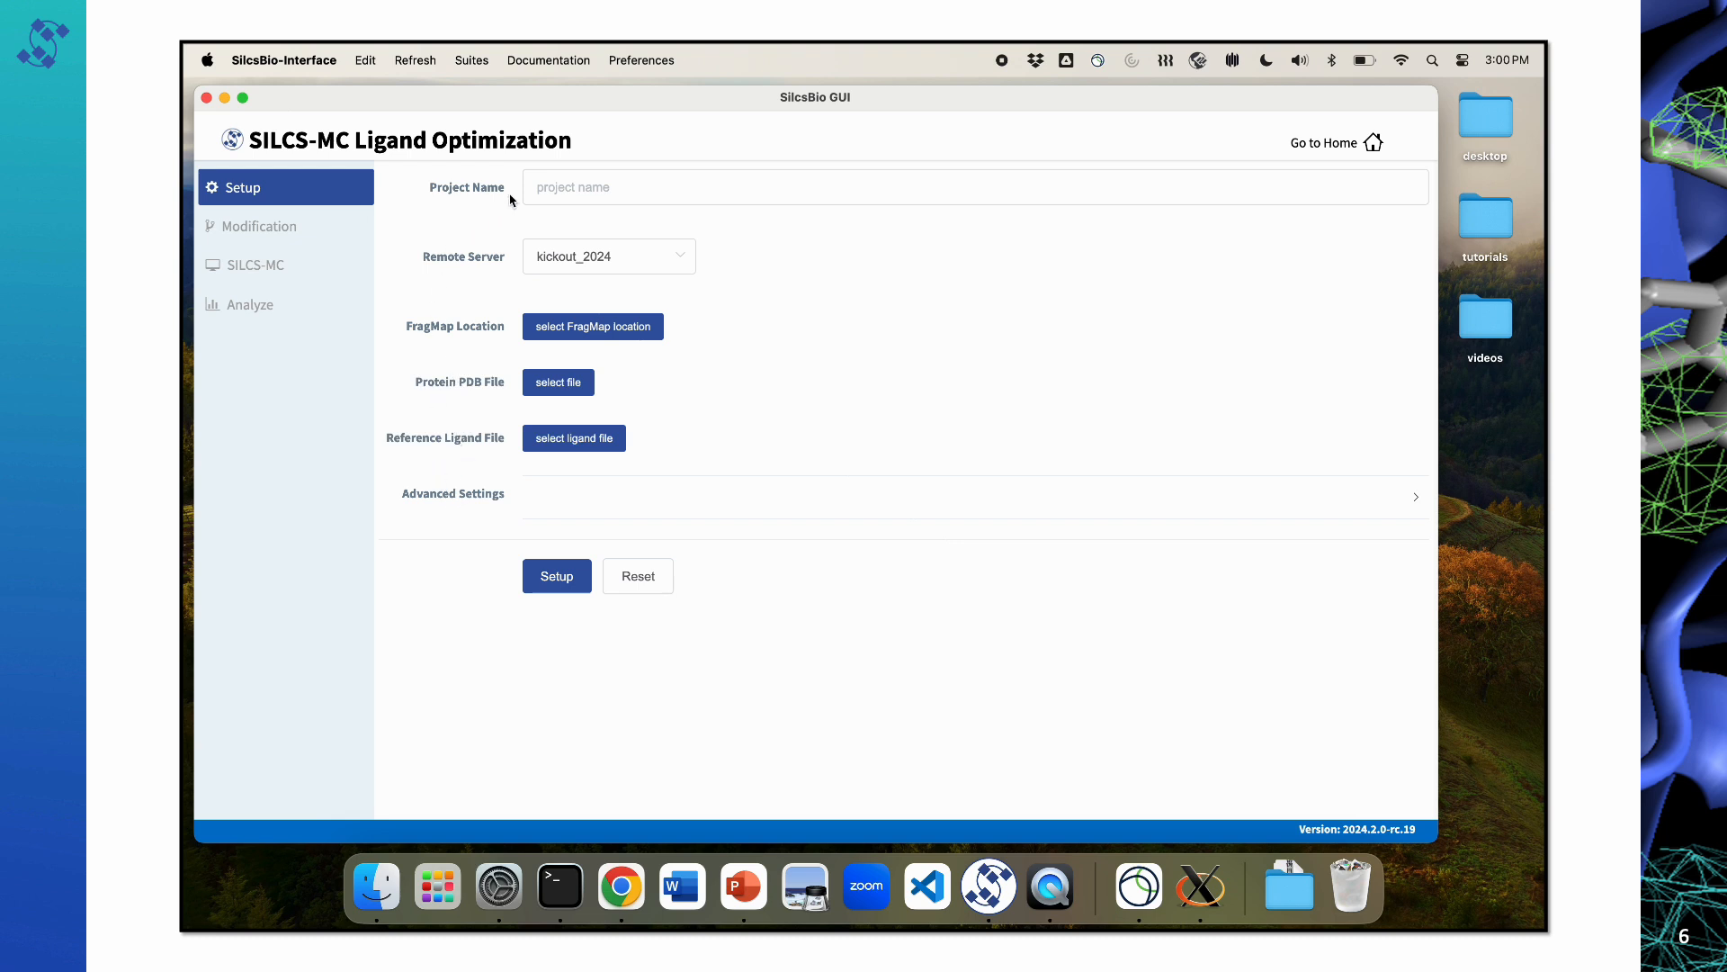
click(566, 187)
text(3)
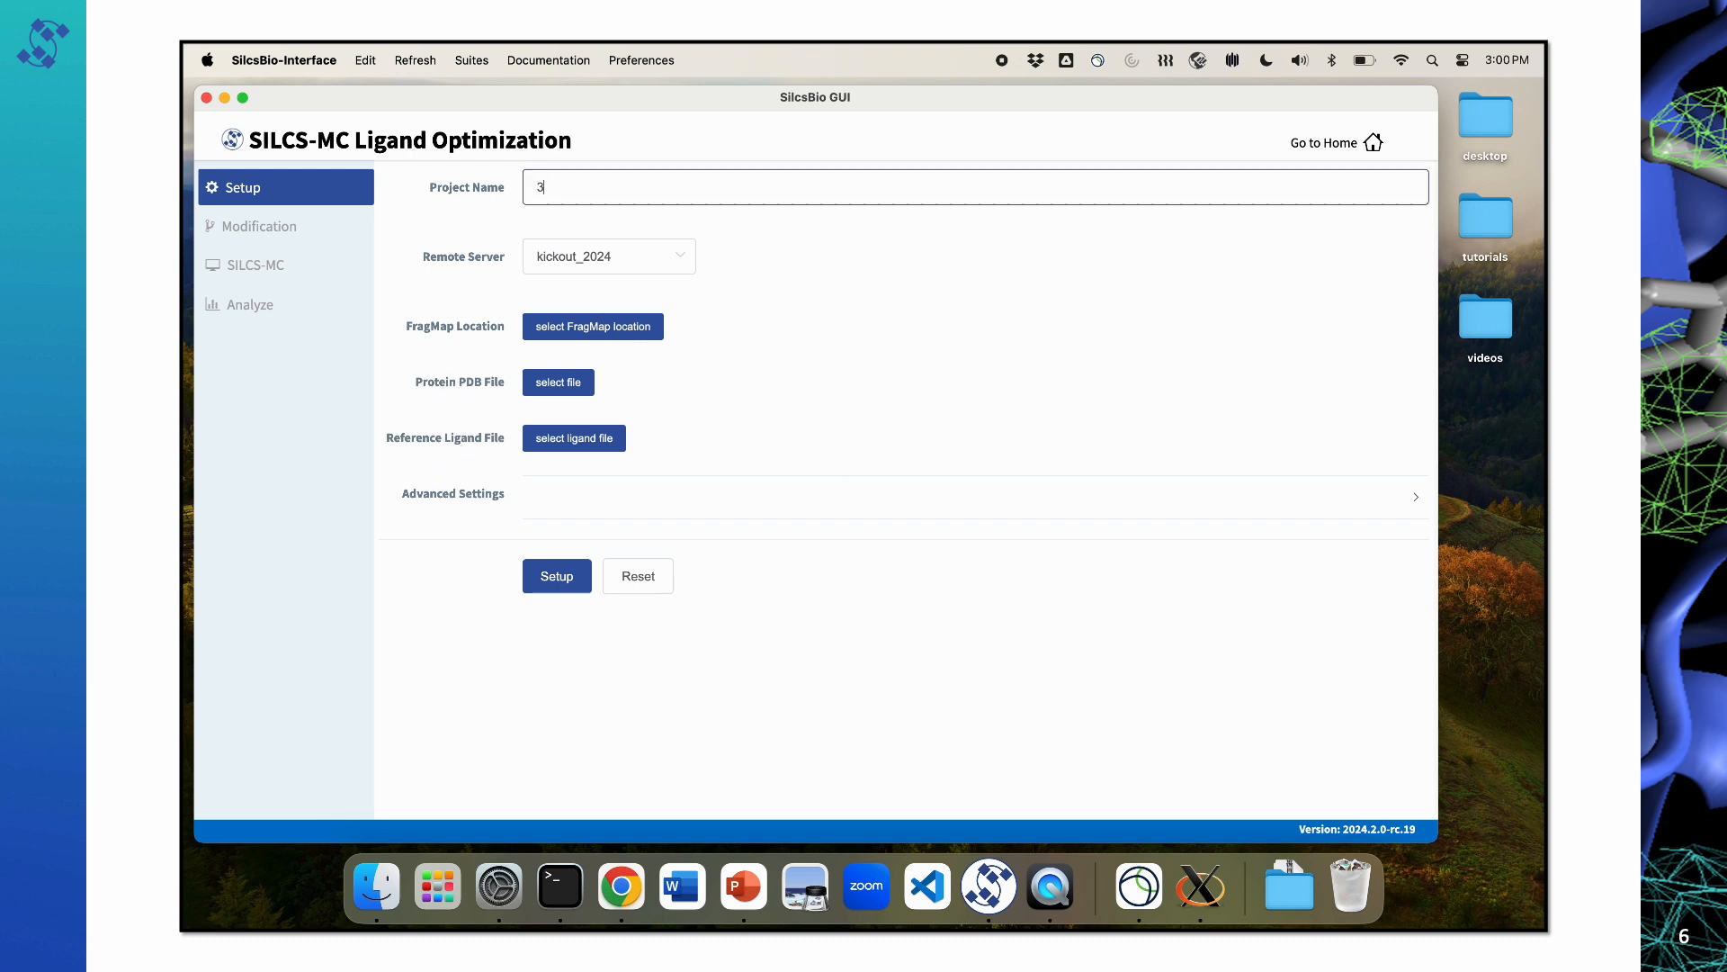
text(fly_lig_opt)
click(683, 259)
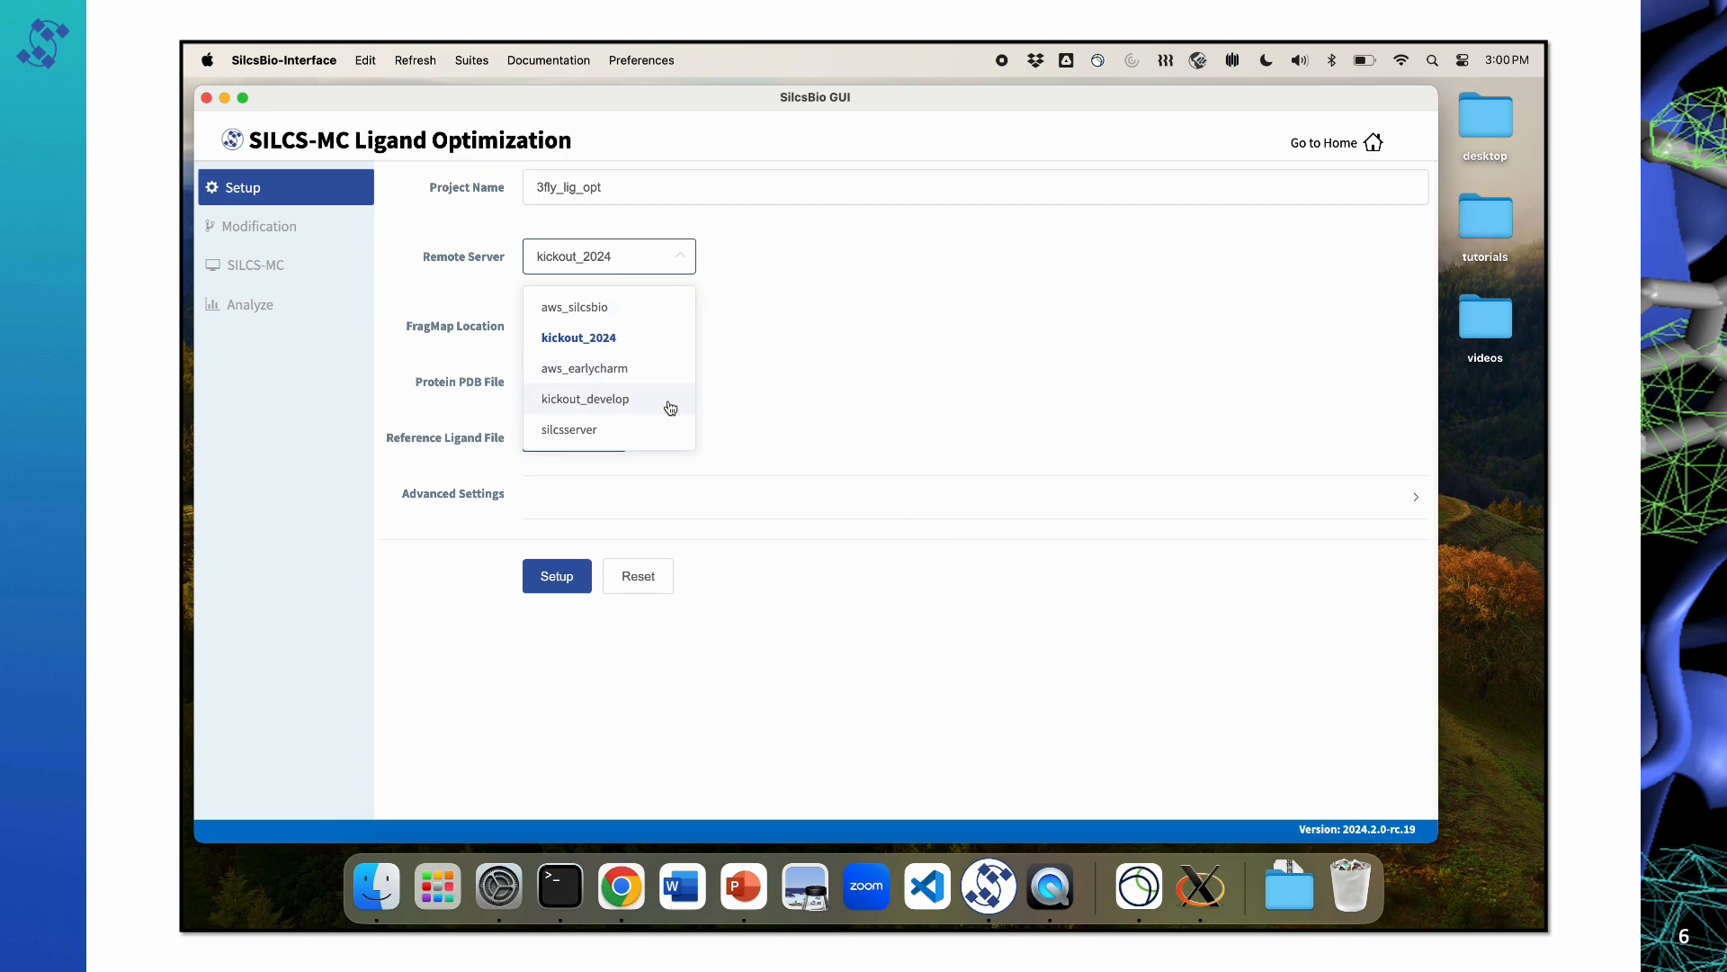
click(686, 258)
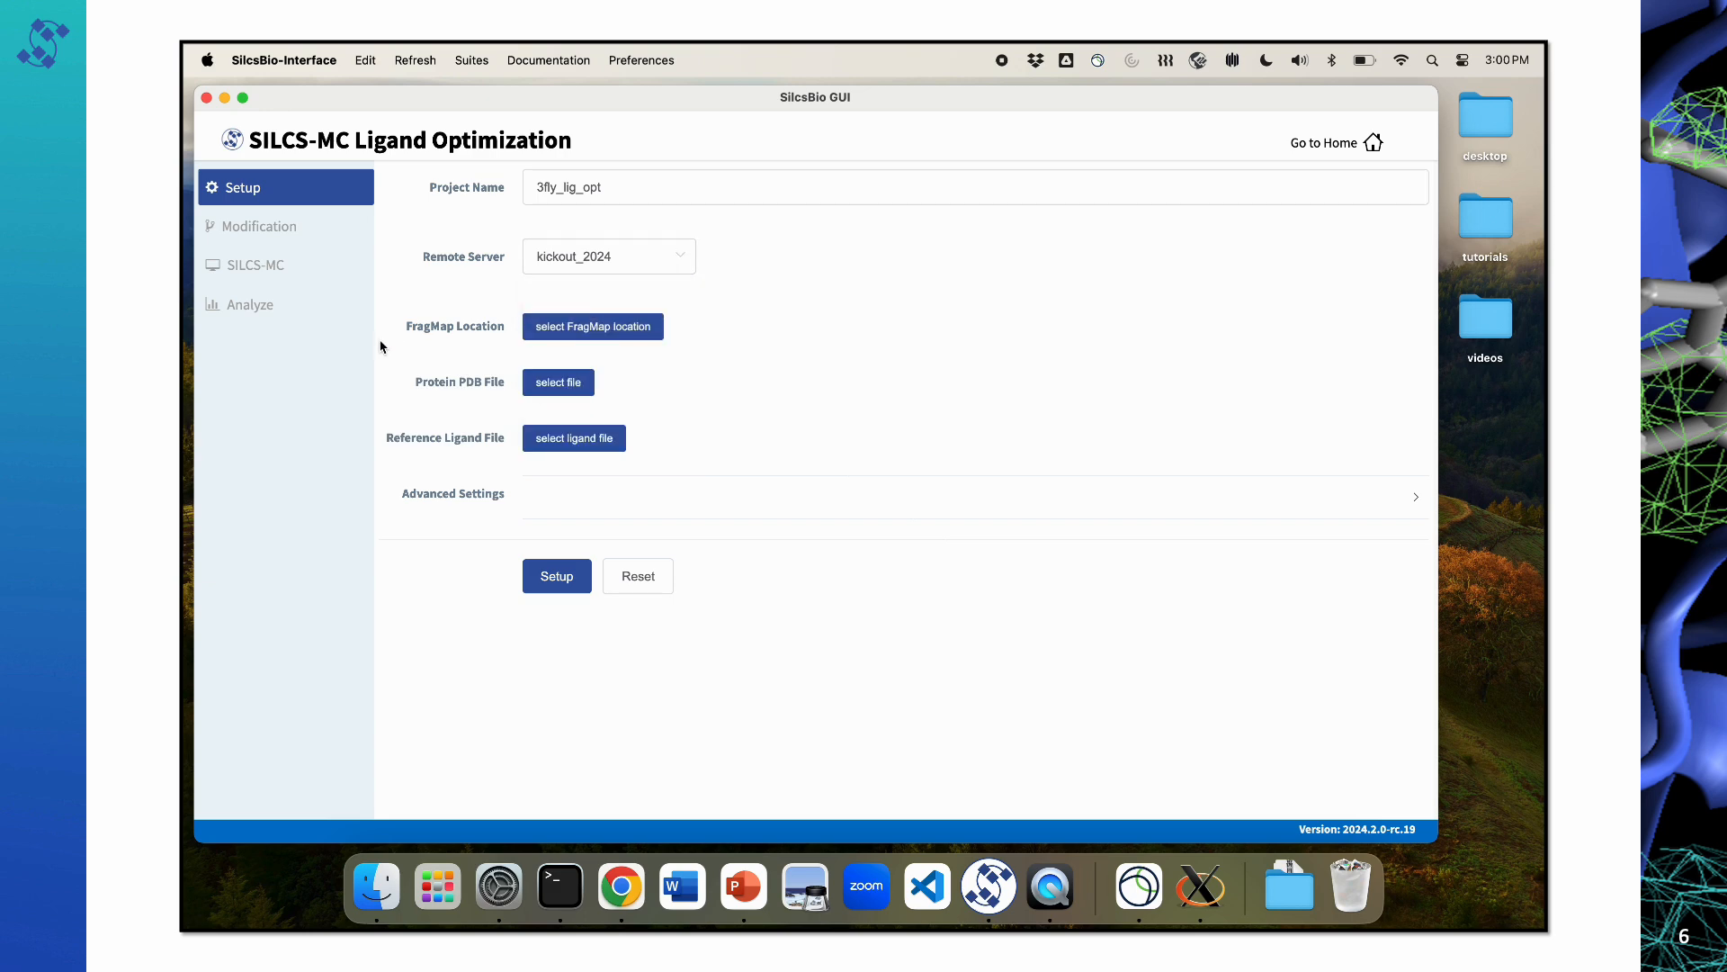
Step: Set the FragMap location to the local silcs_fragmaps_3fly folder in tutorials
click(594, 330)
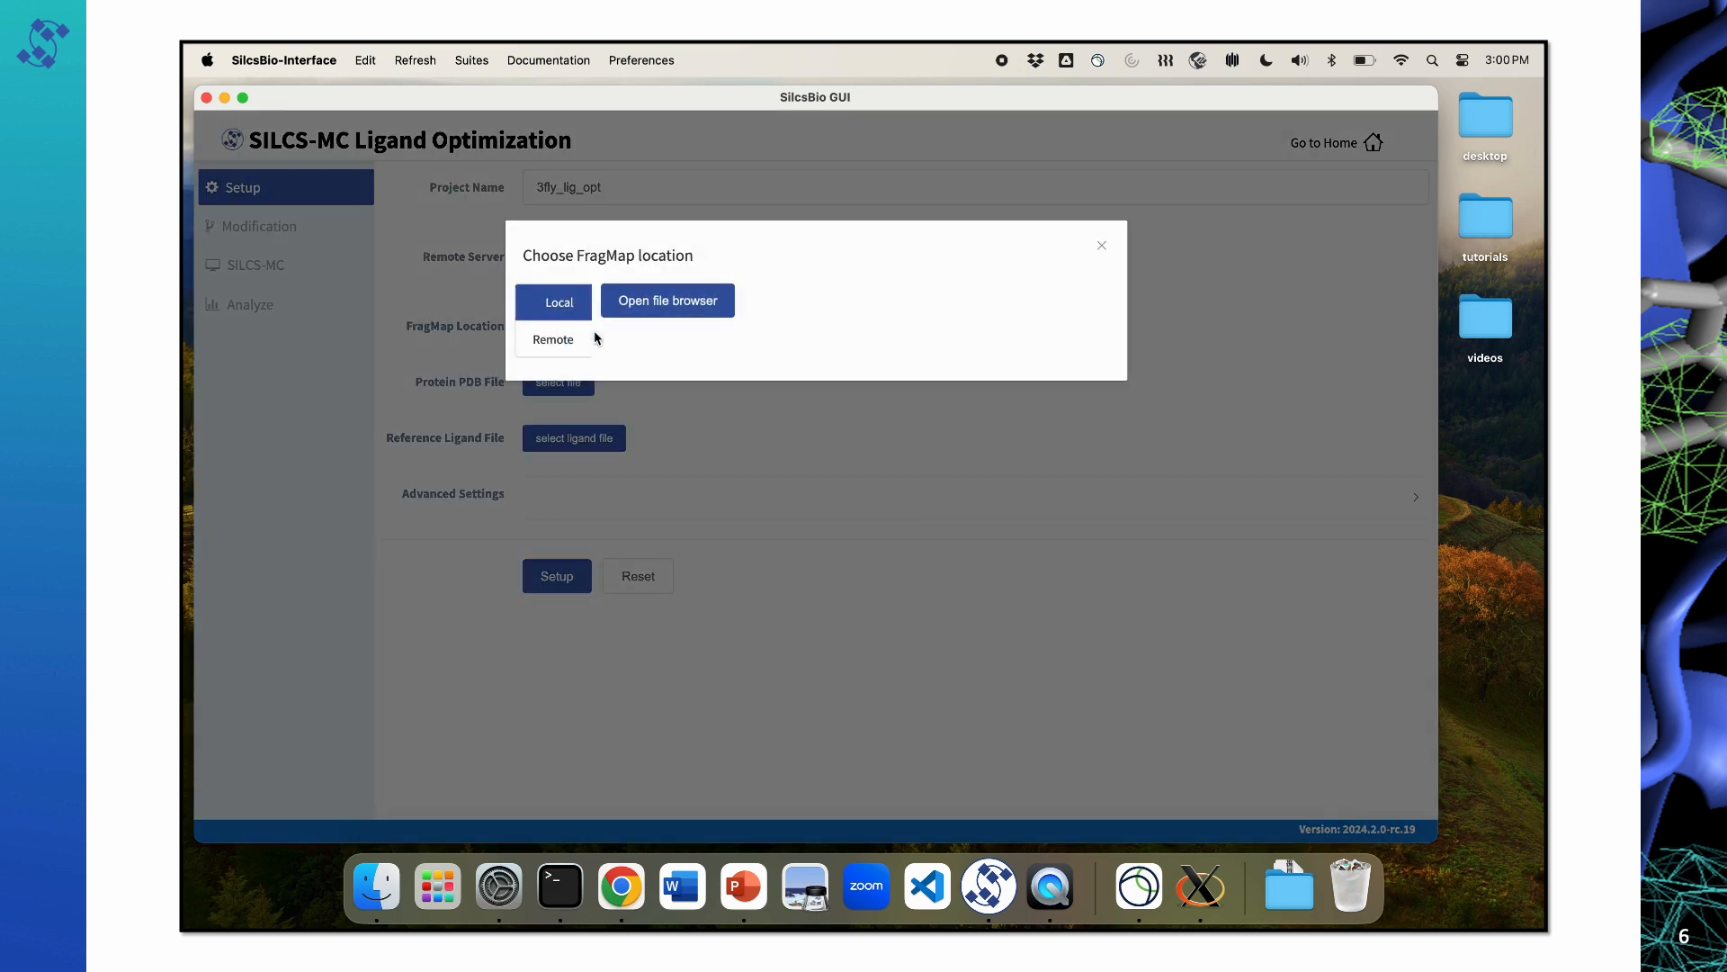
click(643, 305)
click(667, 255)
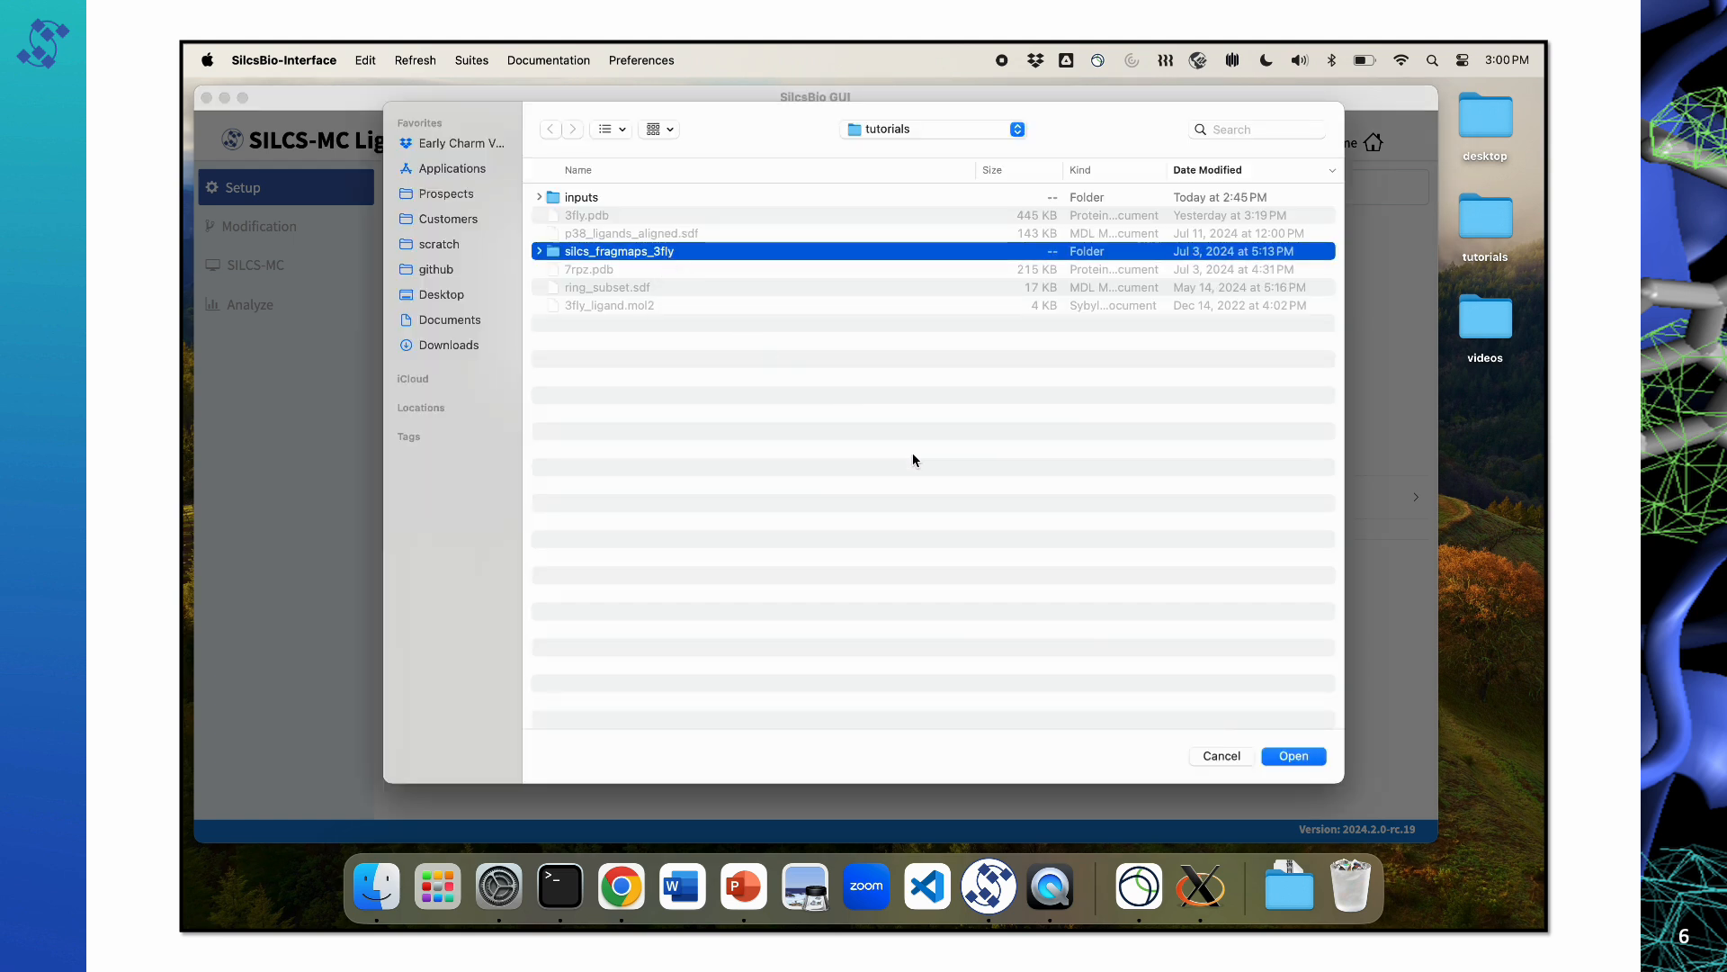
click(1302, 757)
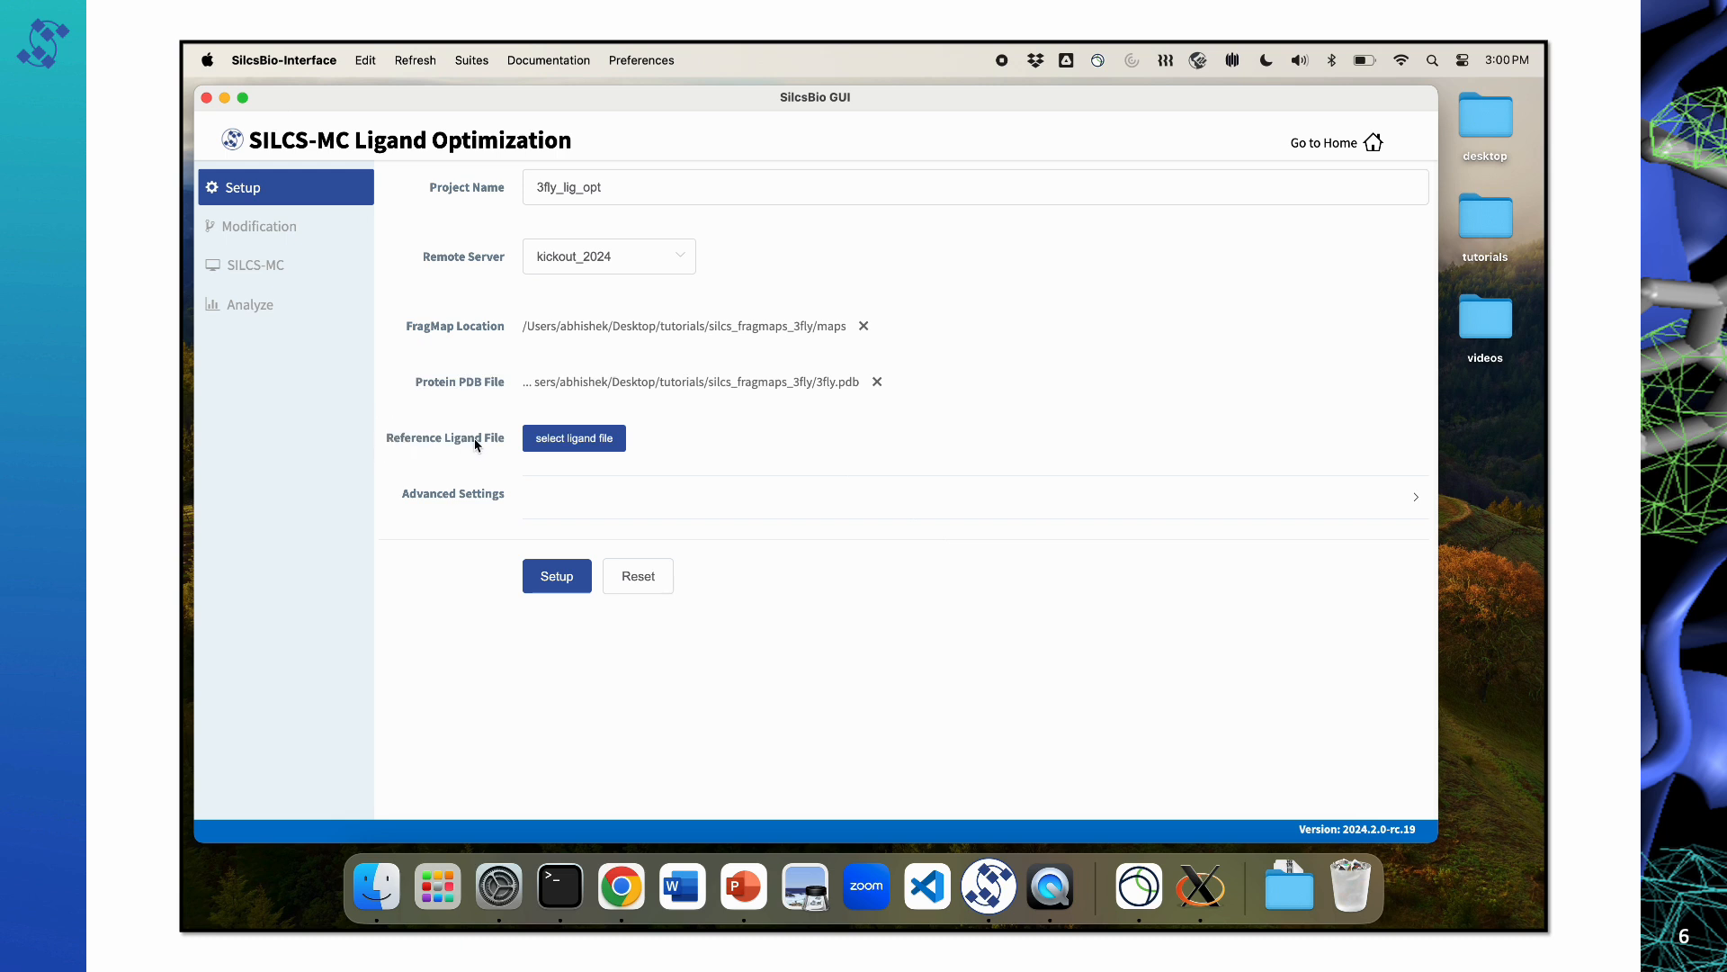
Step: Load the local file 3fly_ligand.mol2 from tutorials as the reference ligand
click(585, 441)
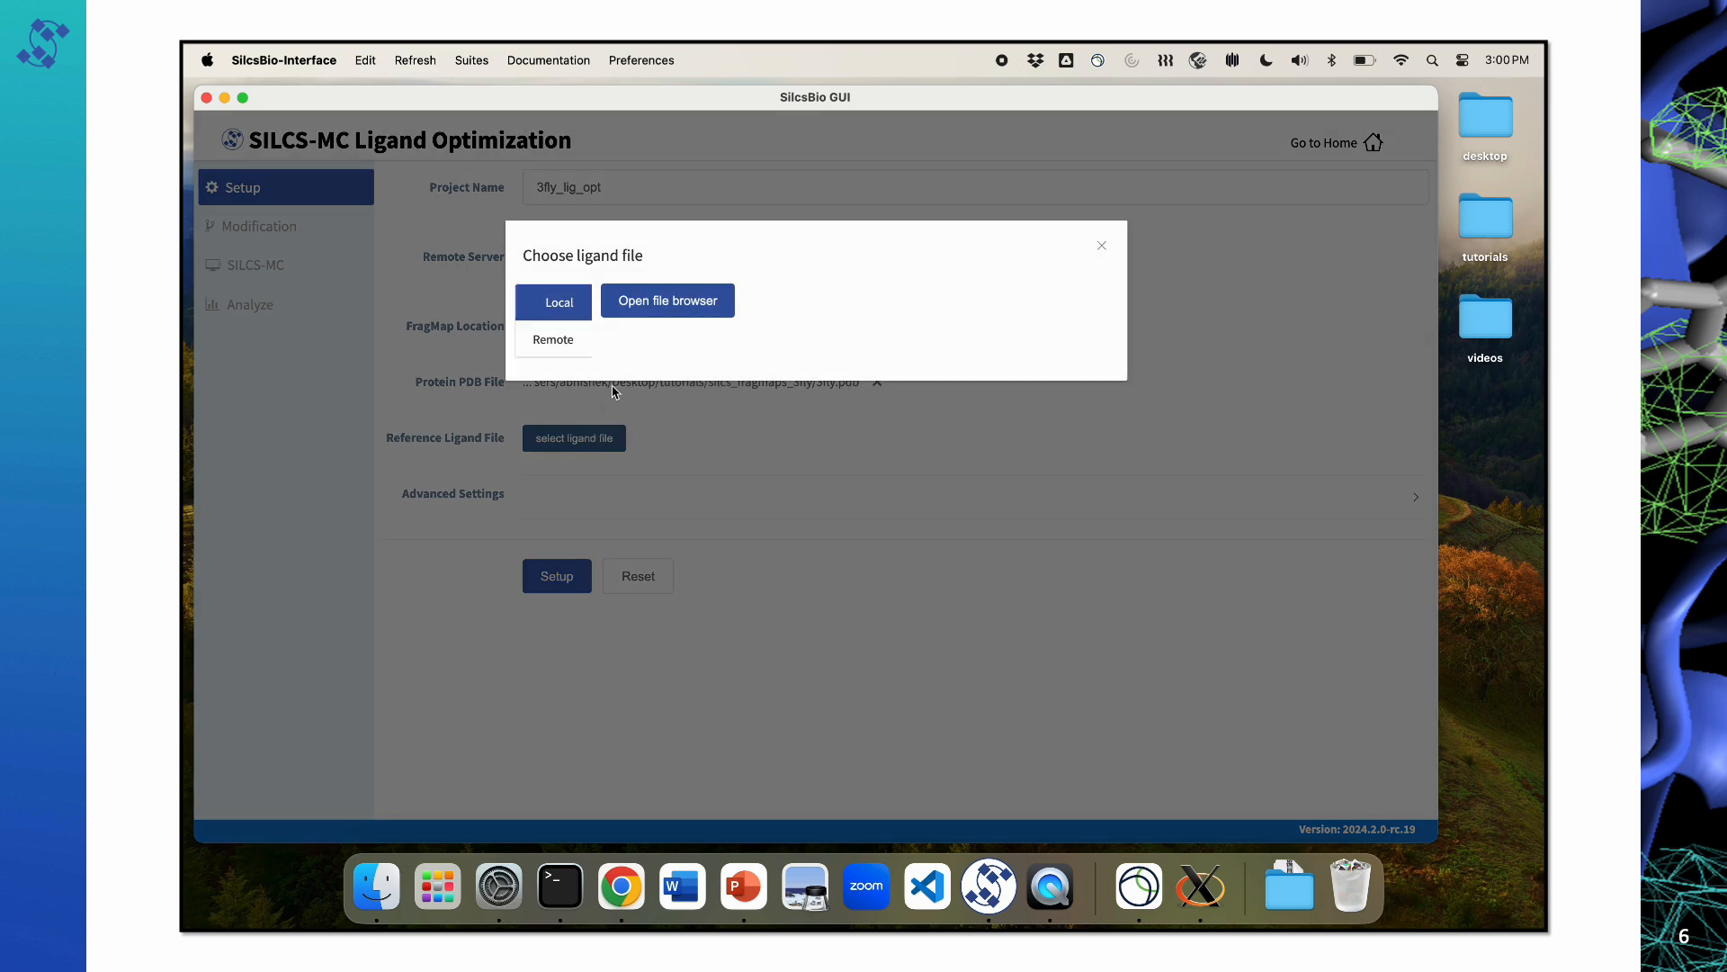
click(664, 306)
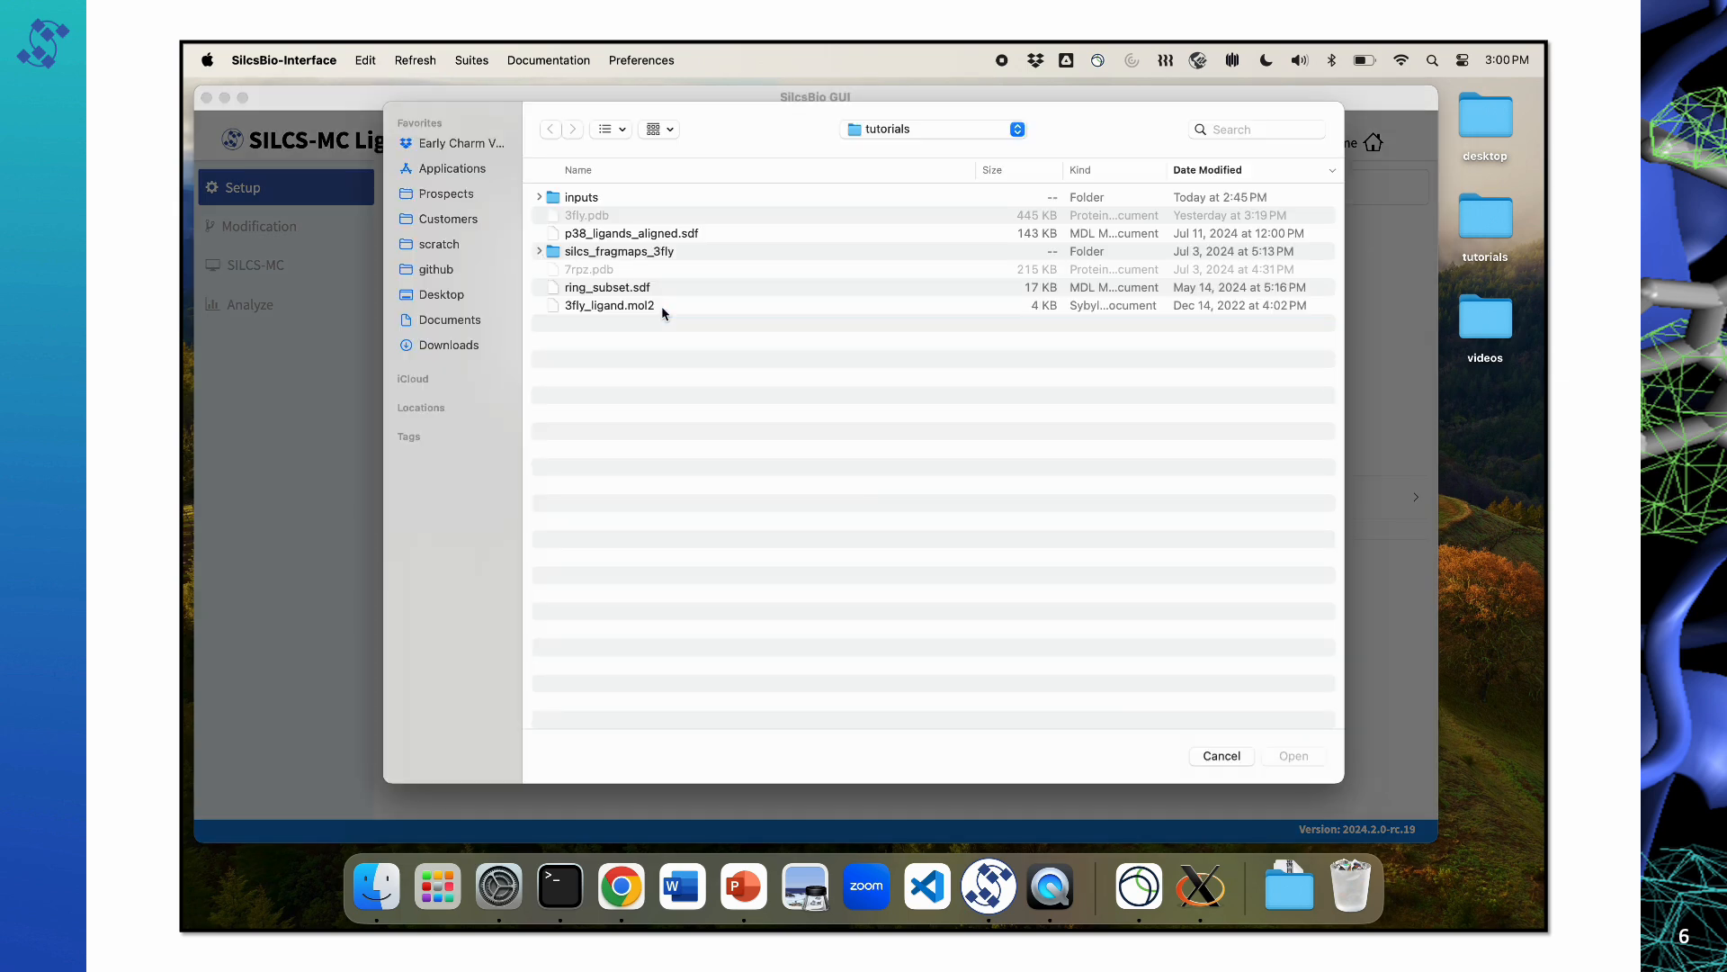
click(590, 307)
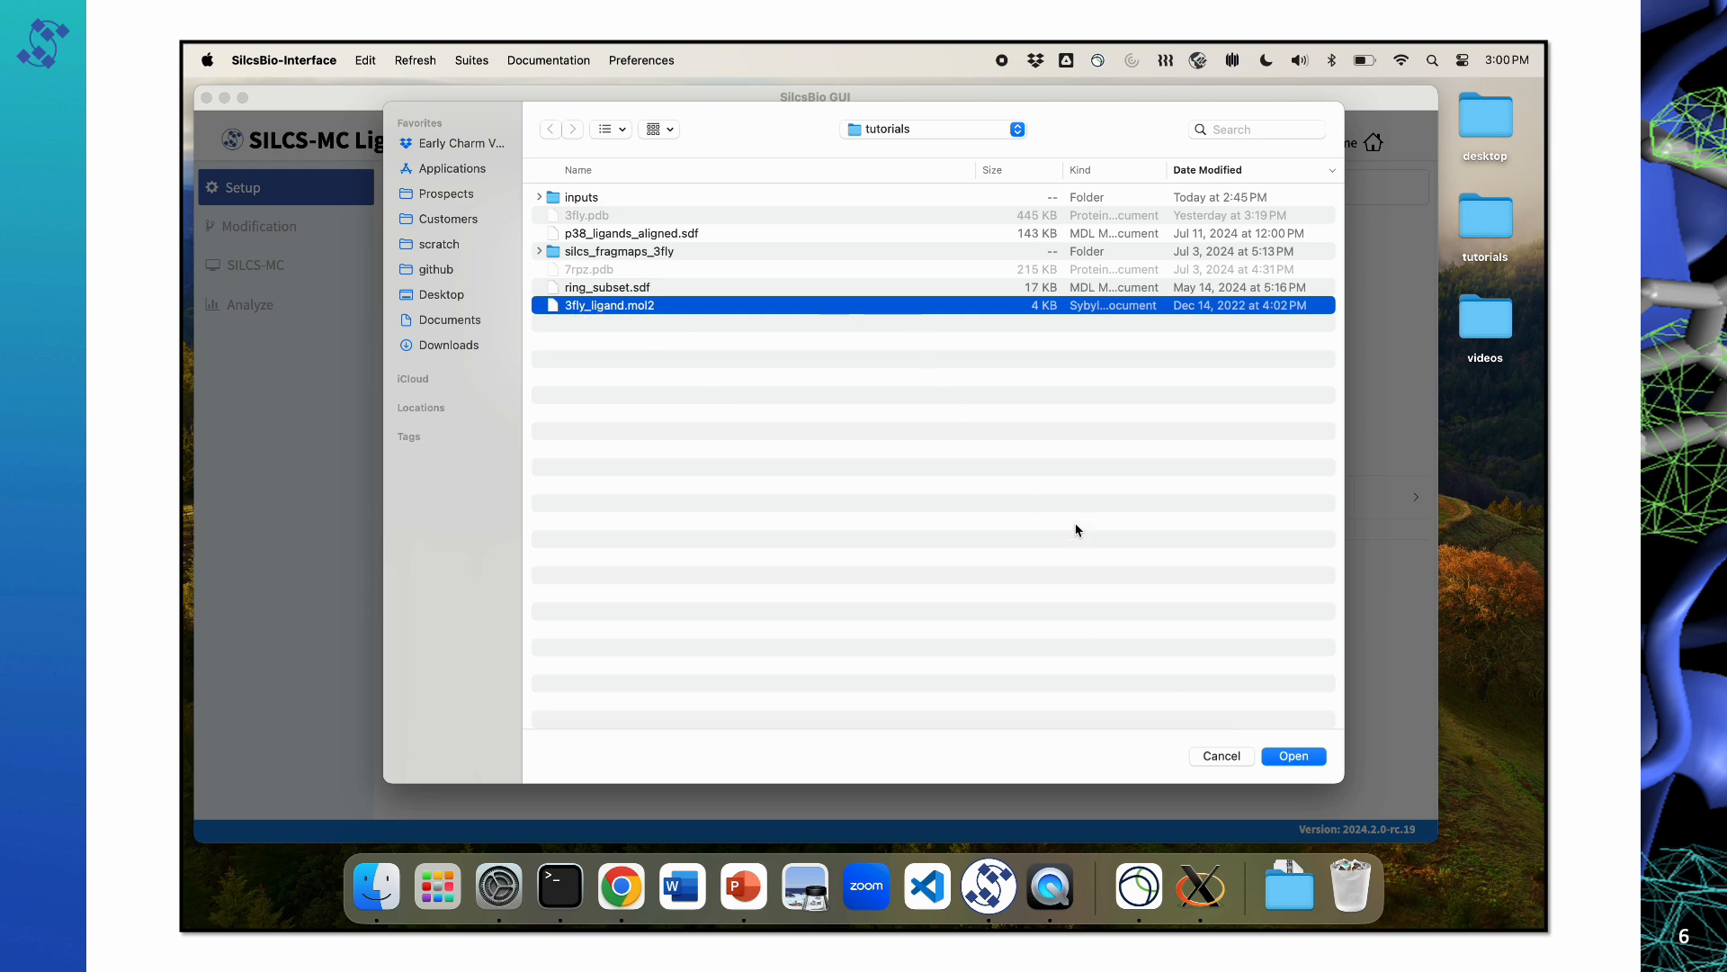
click(1299, 759)
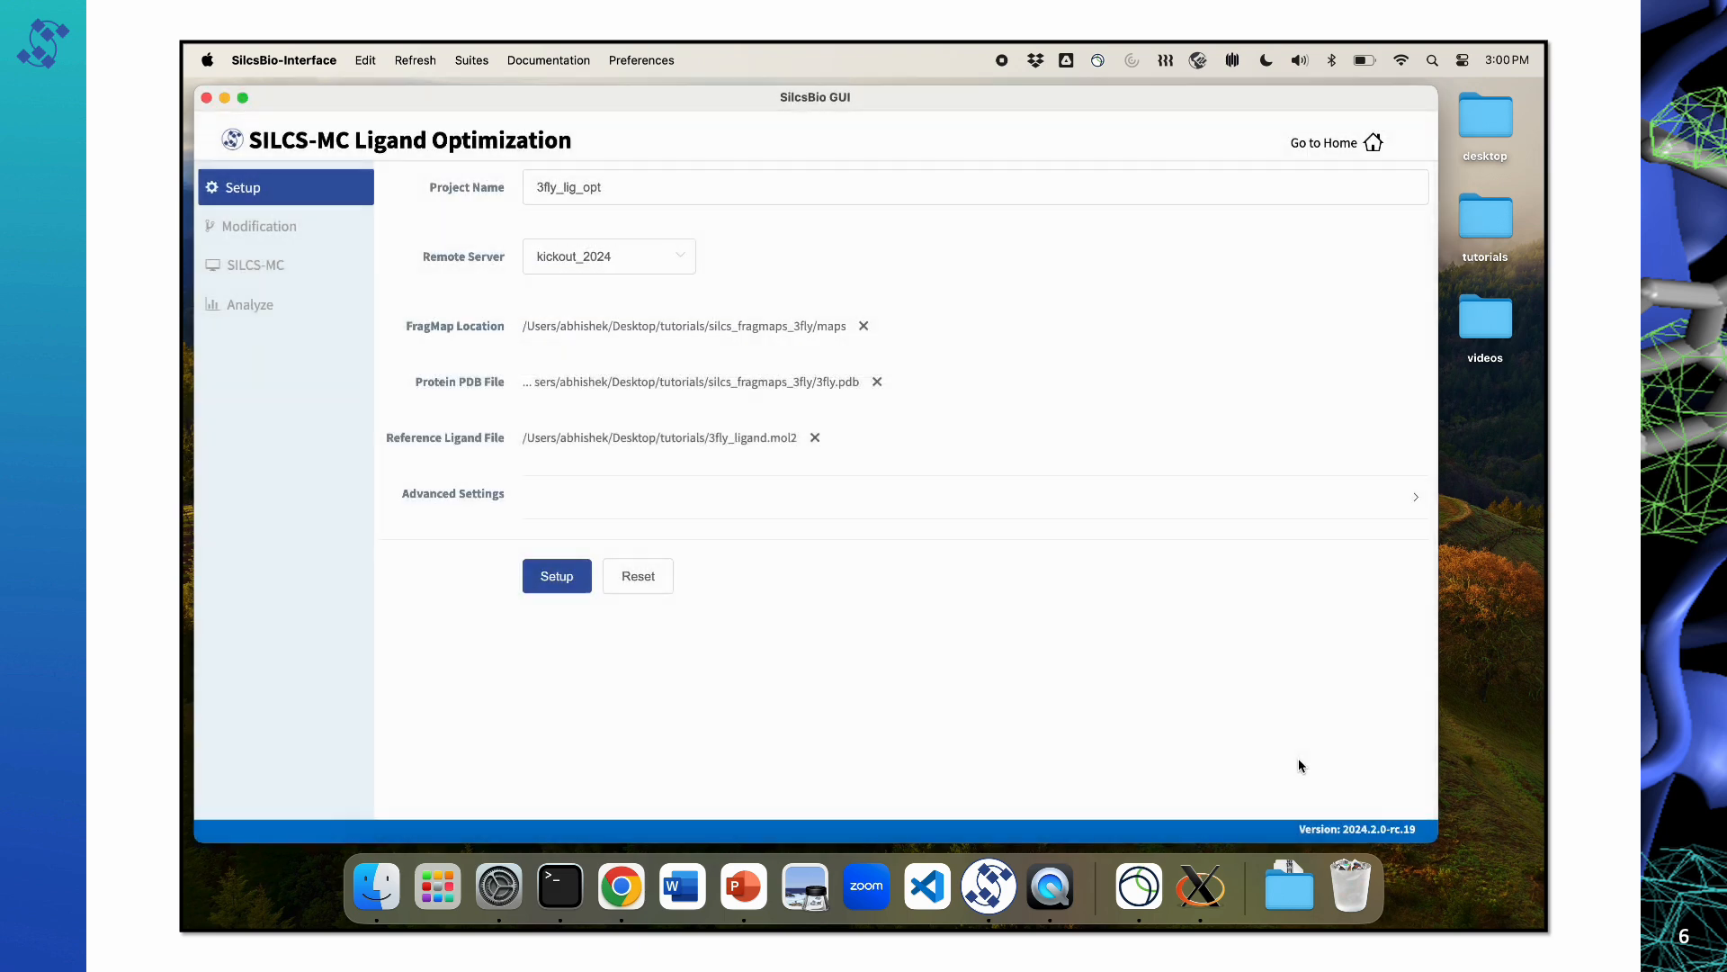
Step: Check the advanced settings, run the project setup with the default project location, and close the completed upload
click(540, 491)
click(547, 509)
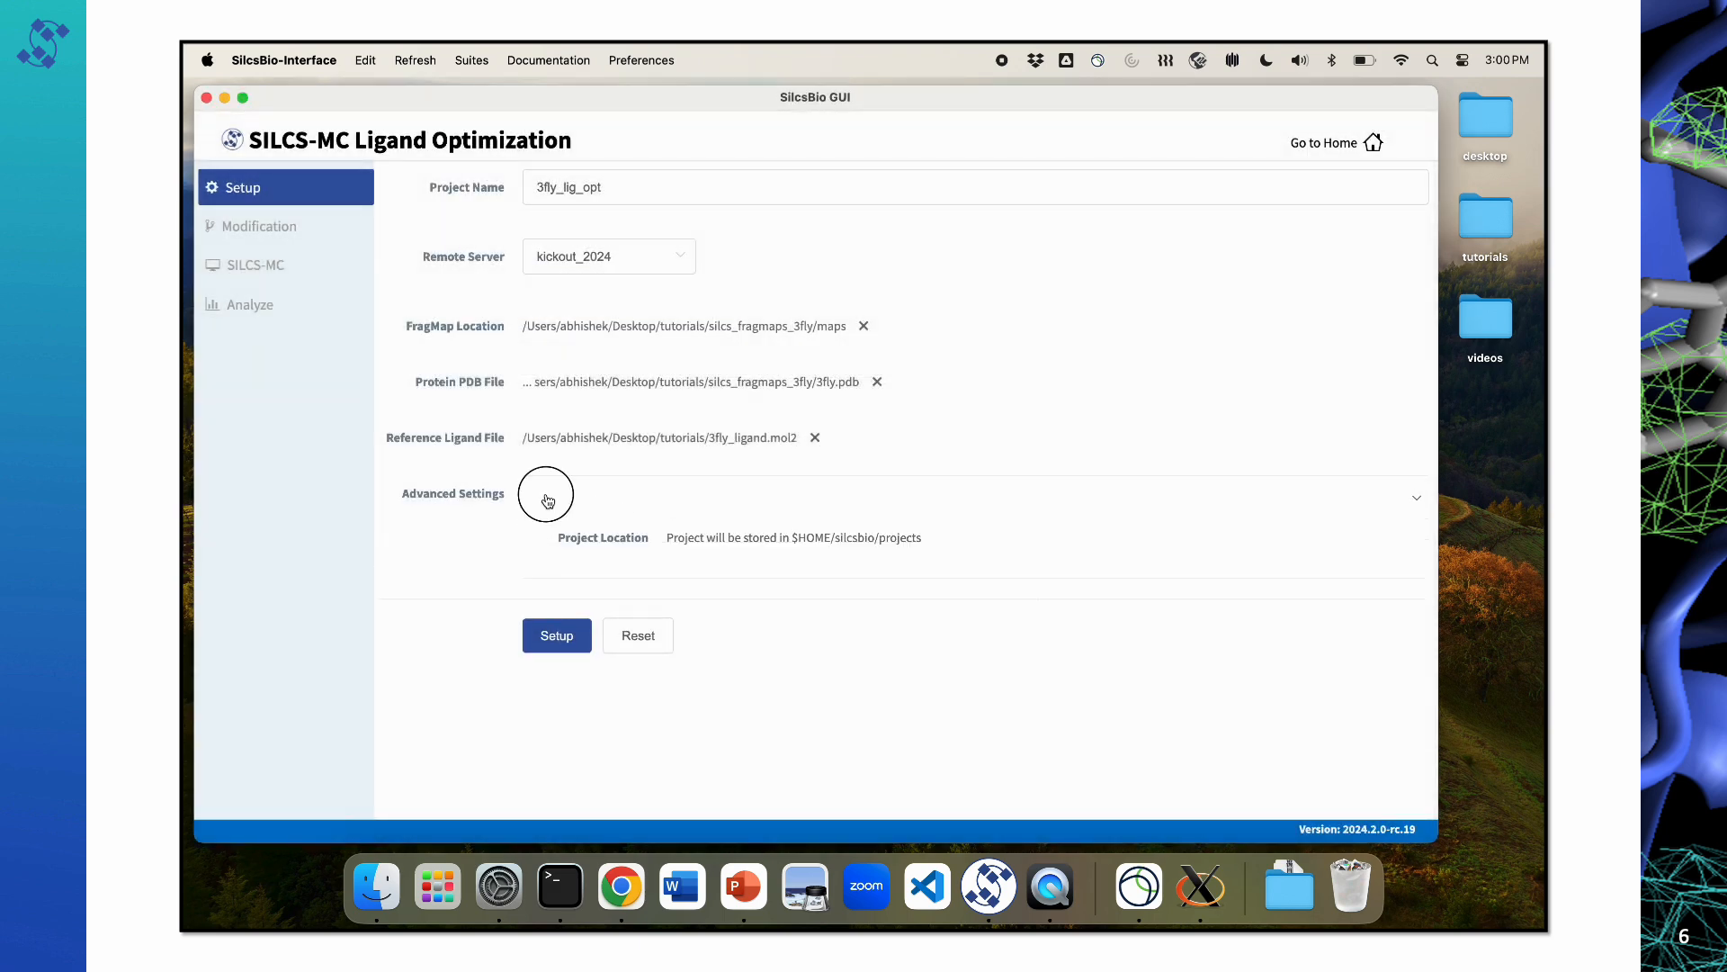
click(556, 578)
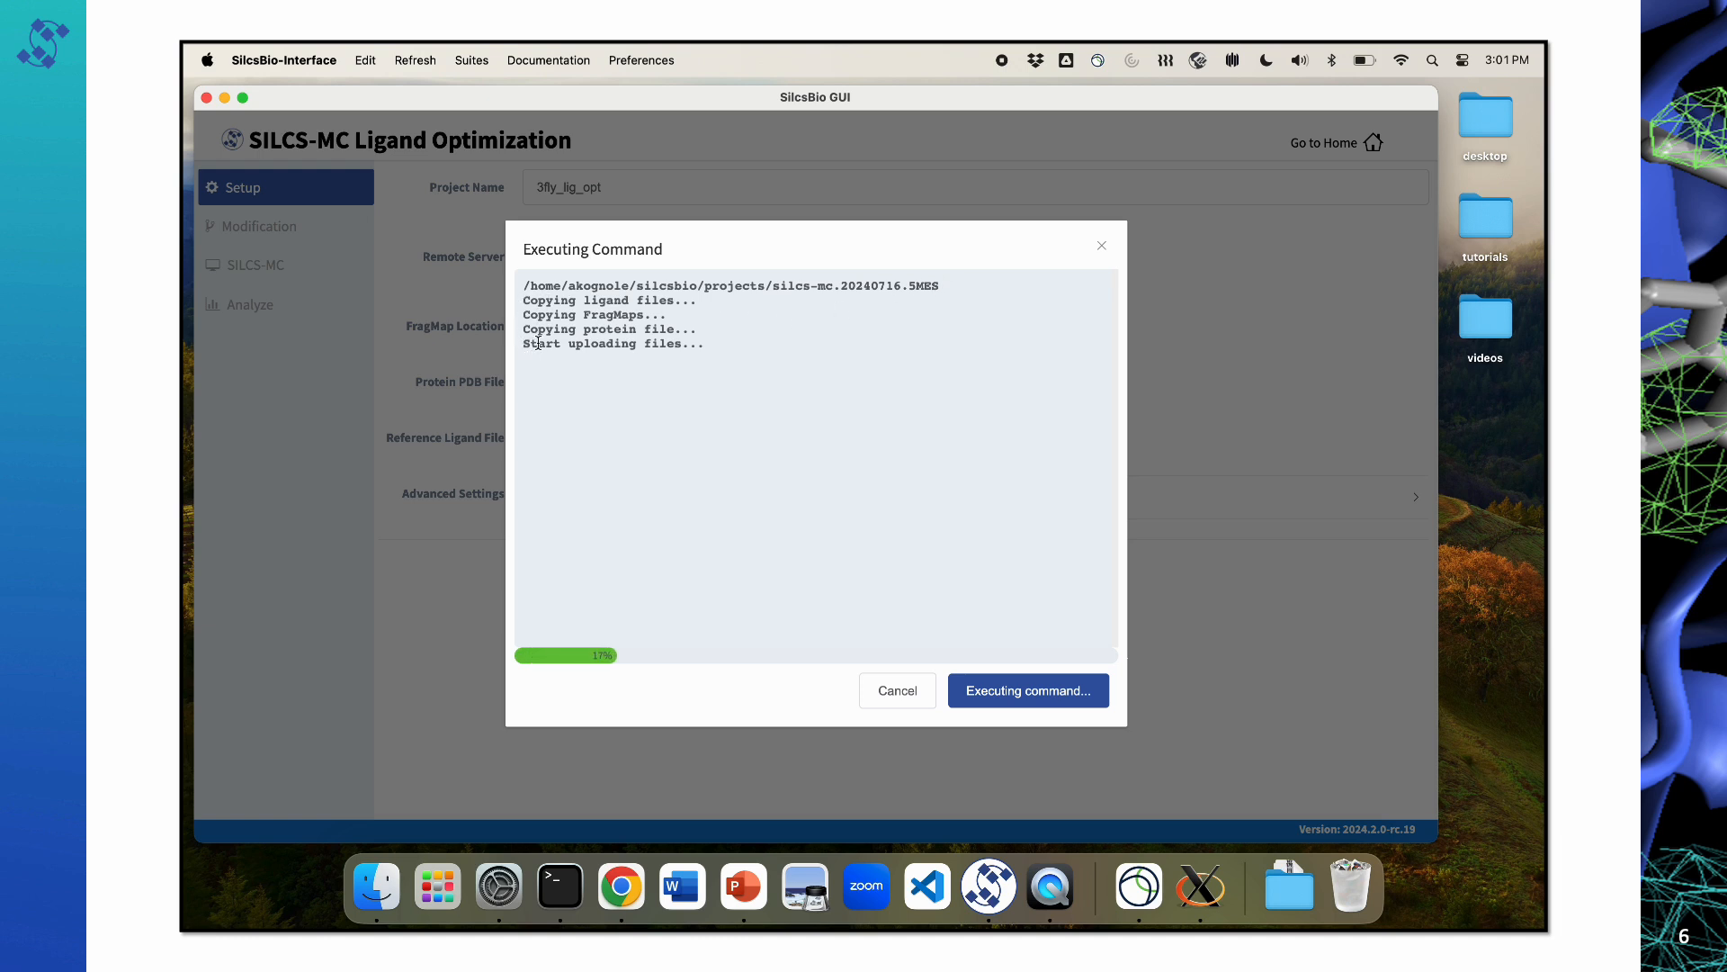
drag(538, 343, 639, 347)
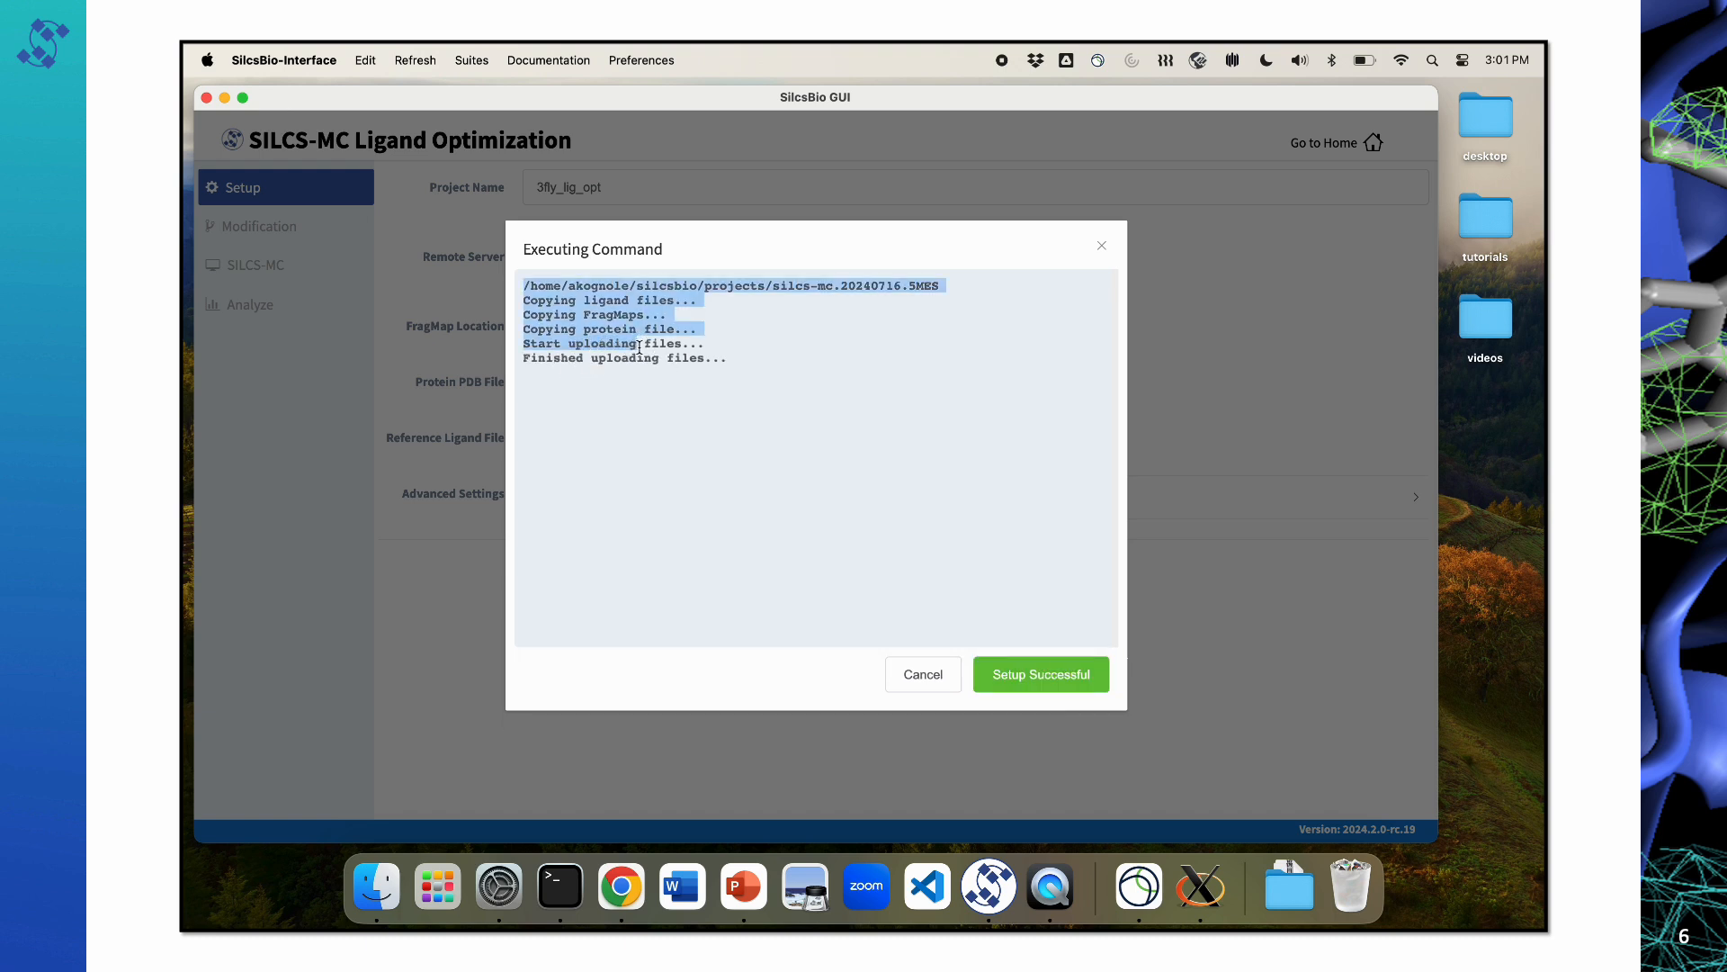
click(640, 347)
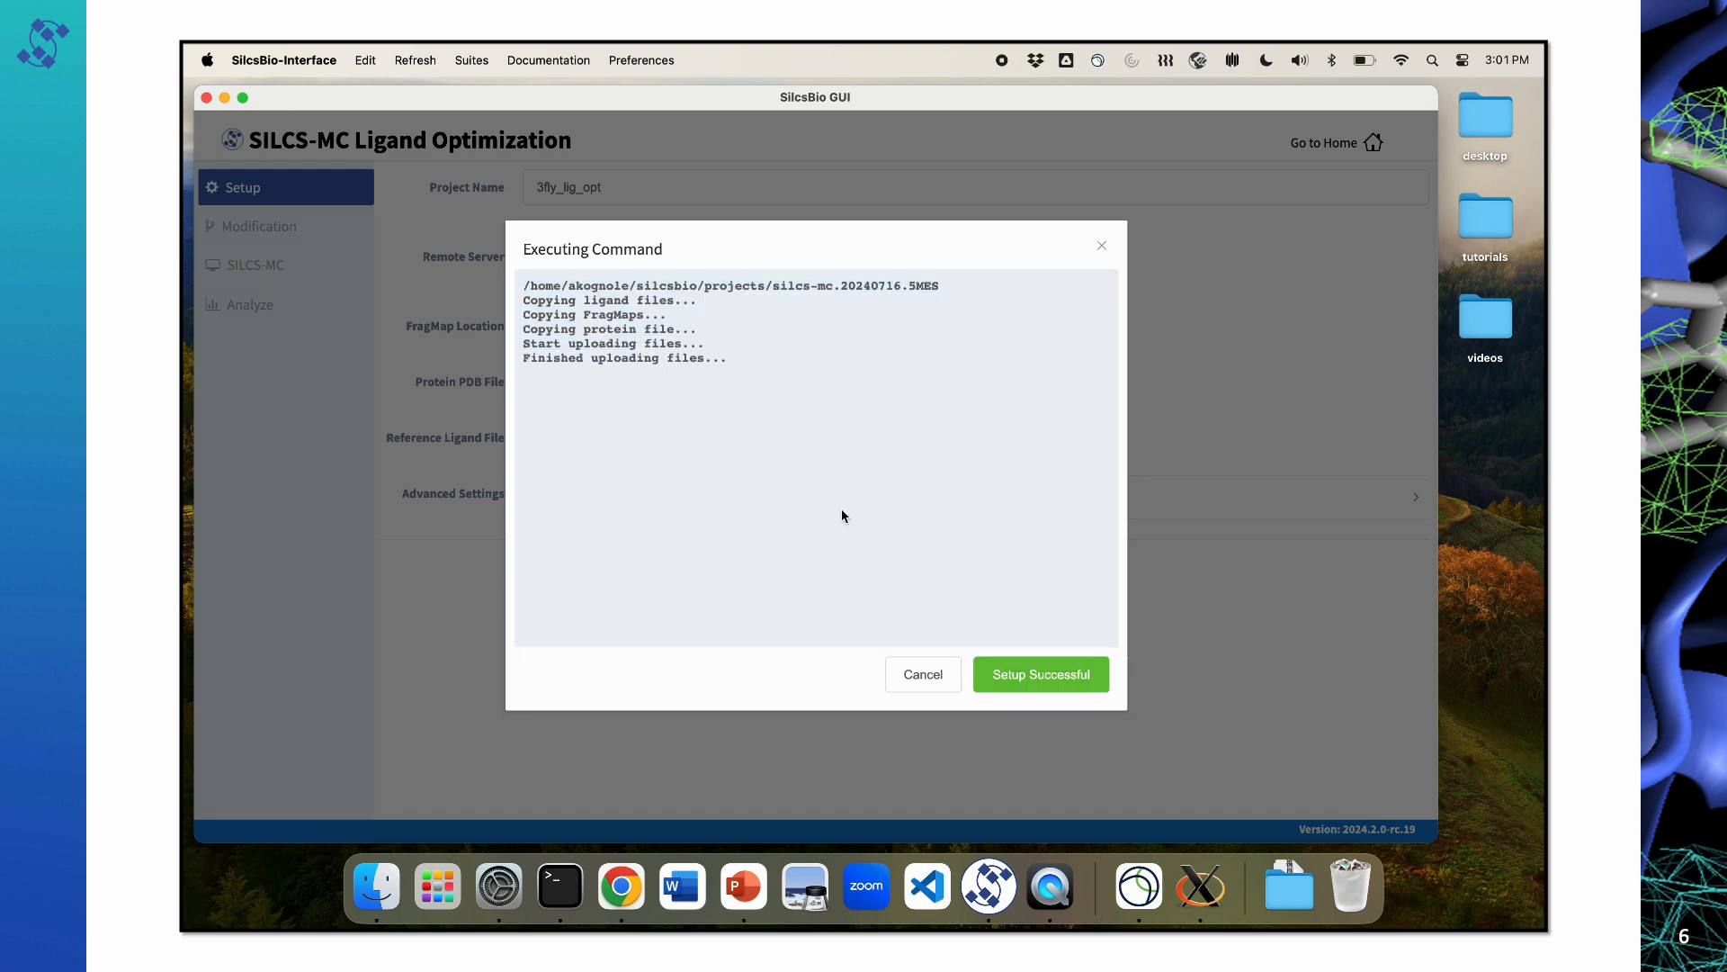
click(1043, 675)
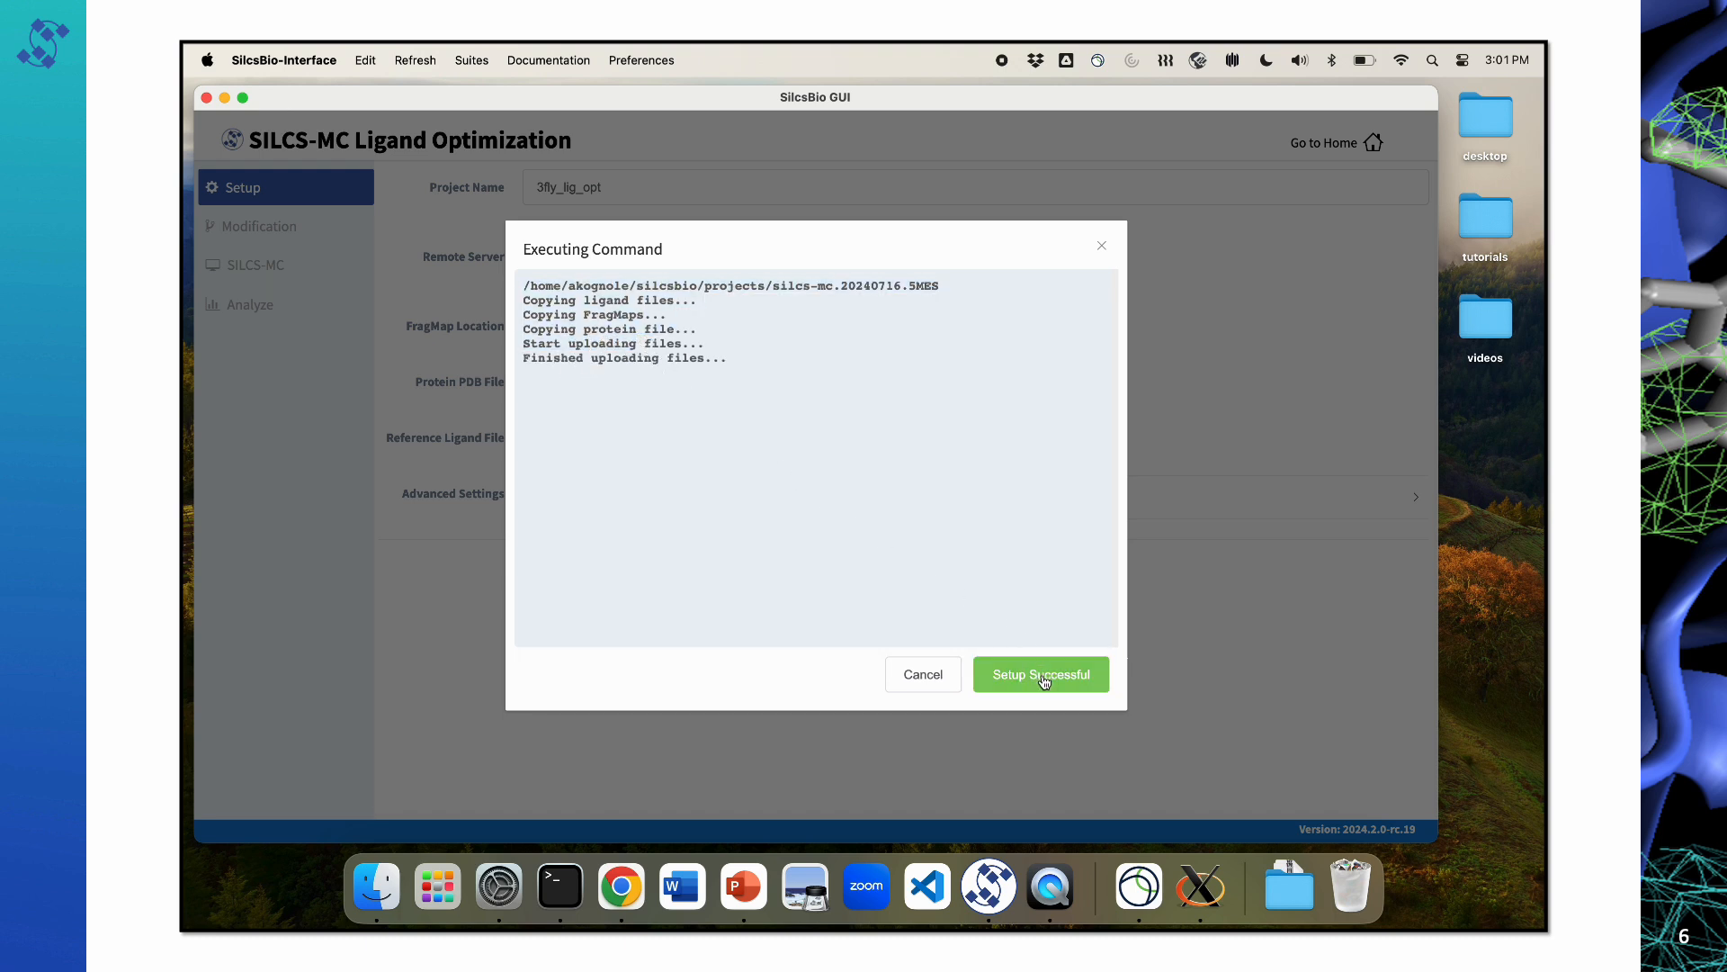
click(1043, 677)
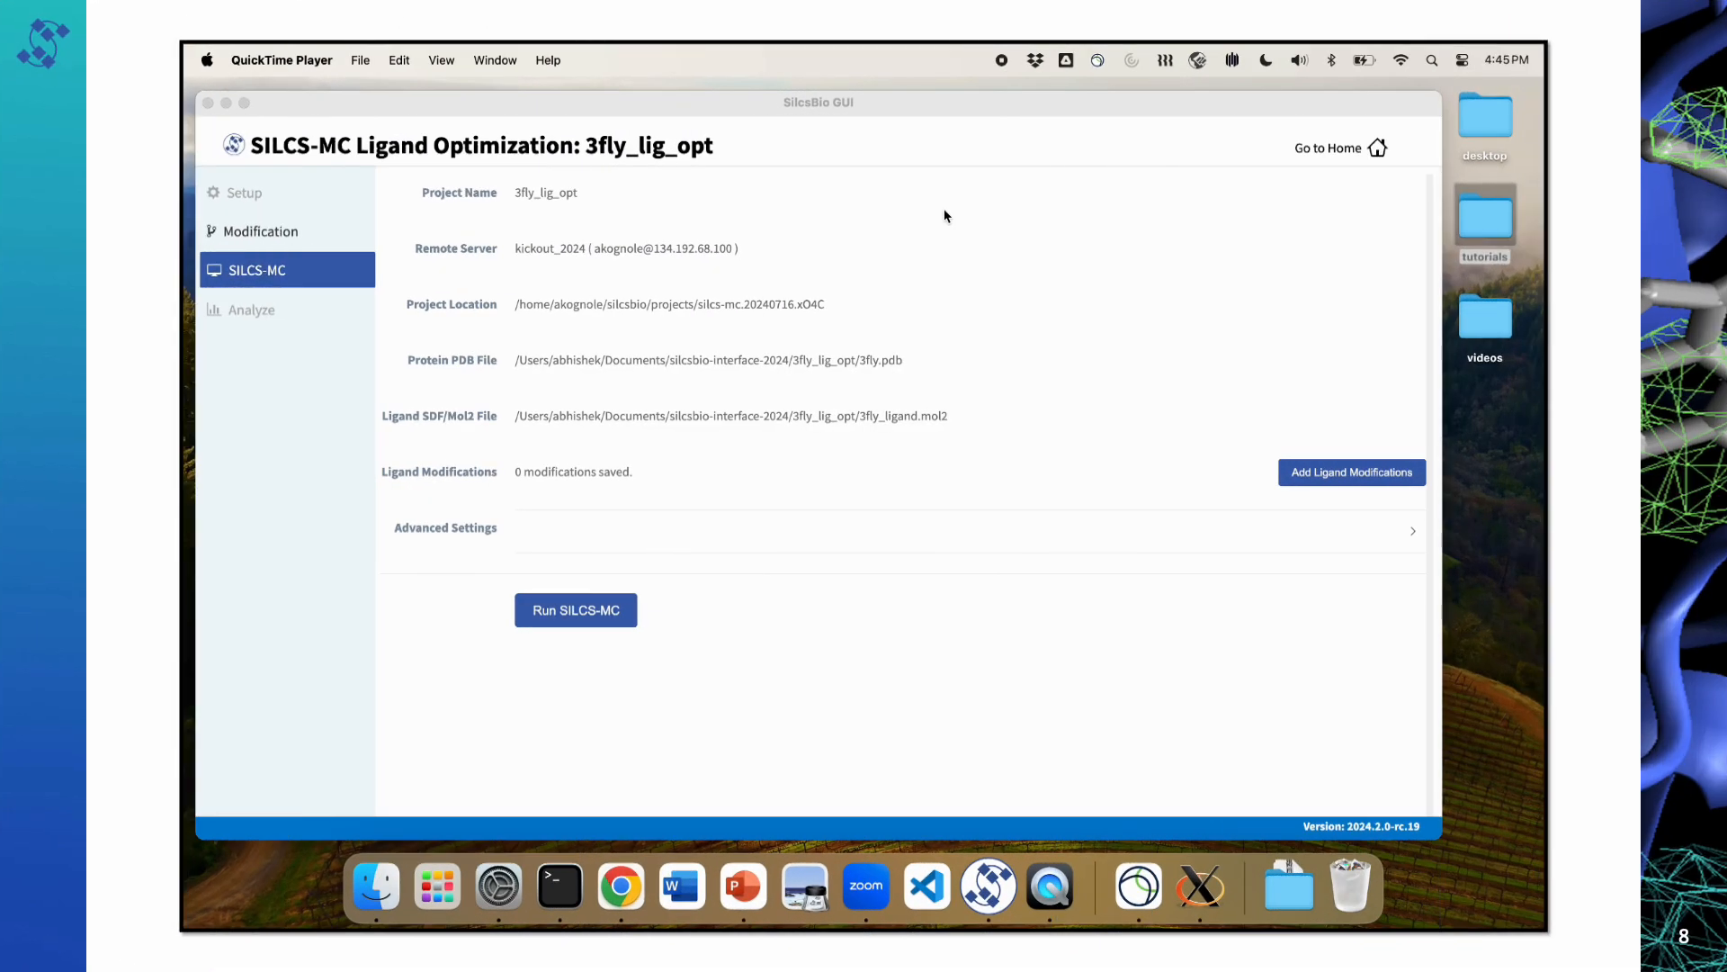
Step: Open the ligand modification workspace for the 3fly_lig_opt project
click(833, 101)
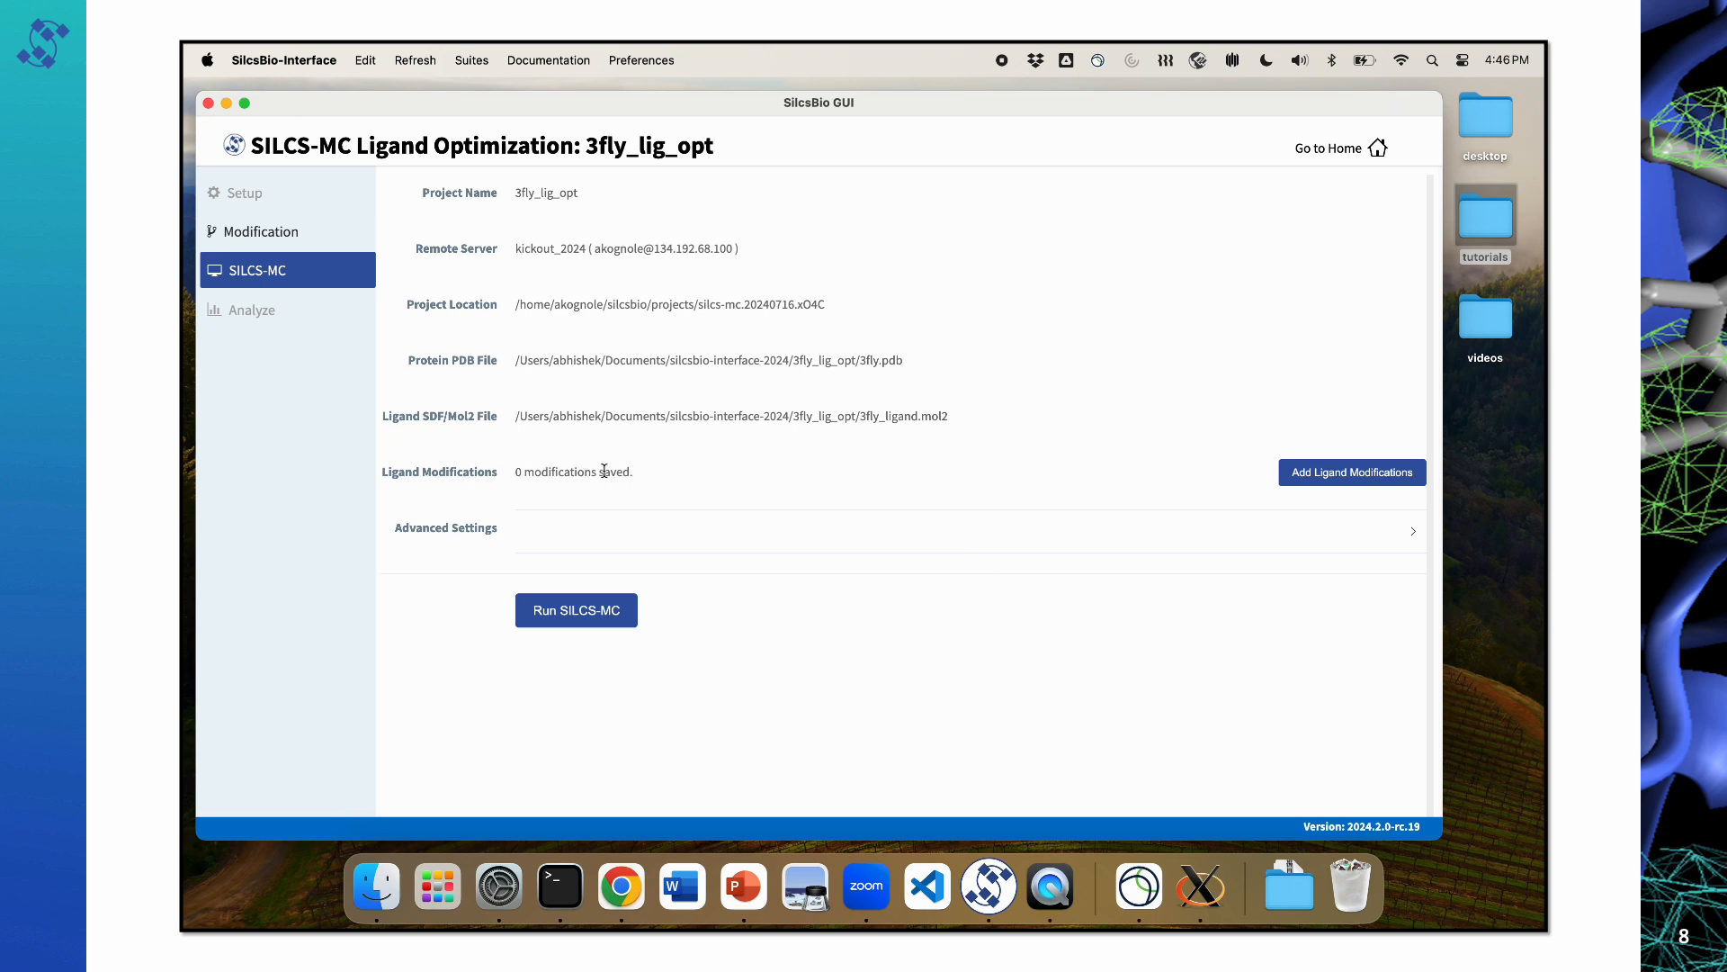
drag(628, 472, 518, 475)
click(650, 474)
click(1359, 473)
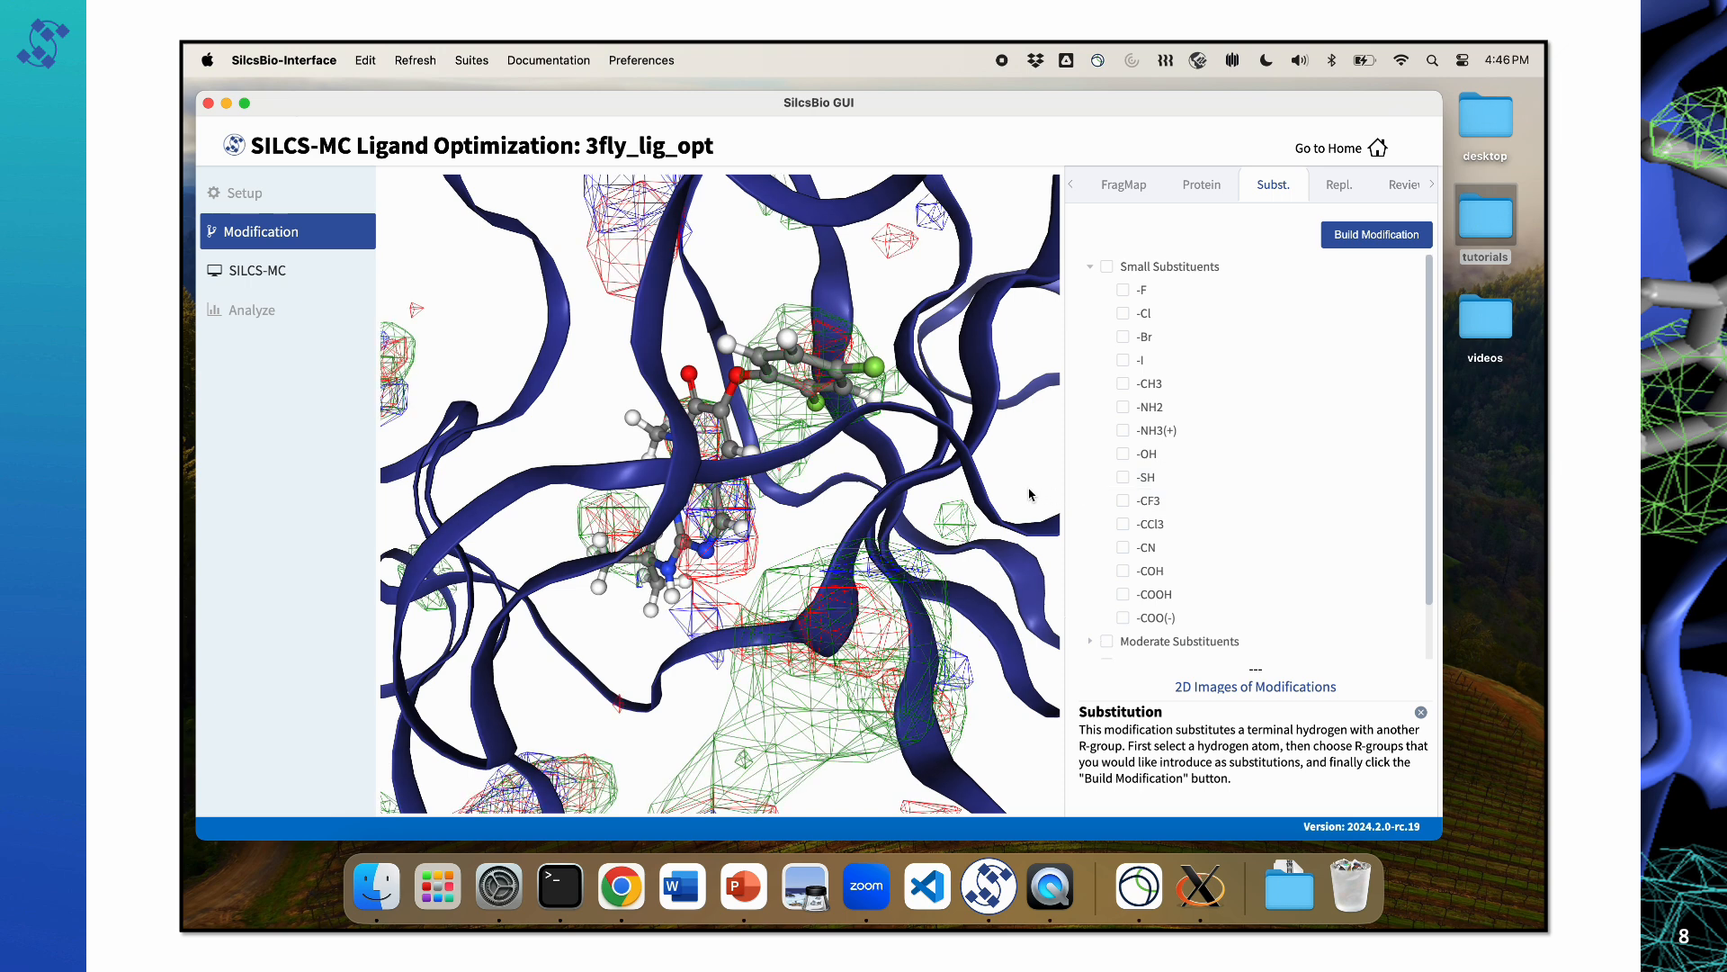
Step: Examine the ligand within the FragMaps and review the available substitution and ring-atom replacement groups
drag(602, 419, 630, 454)
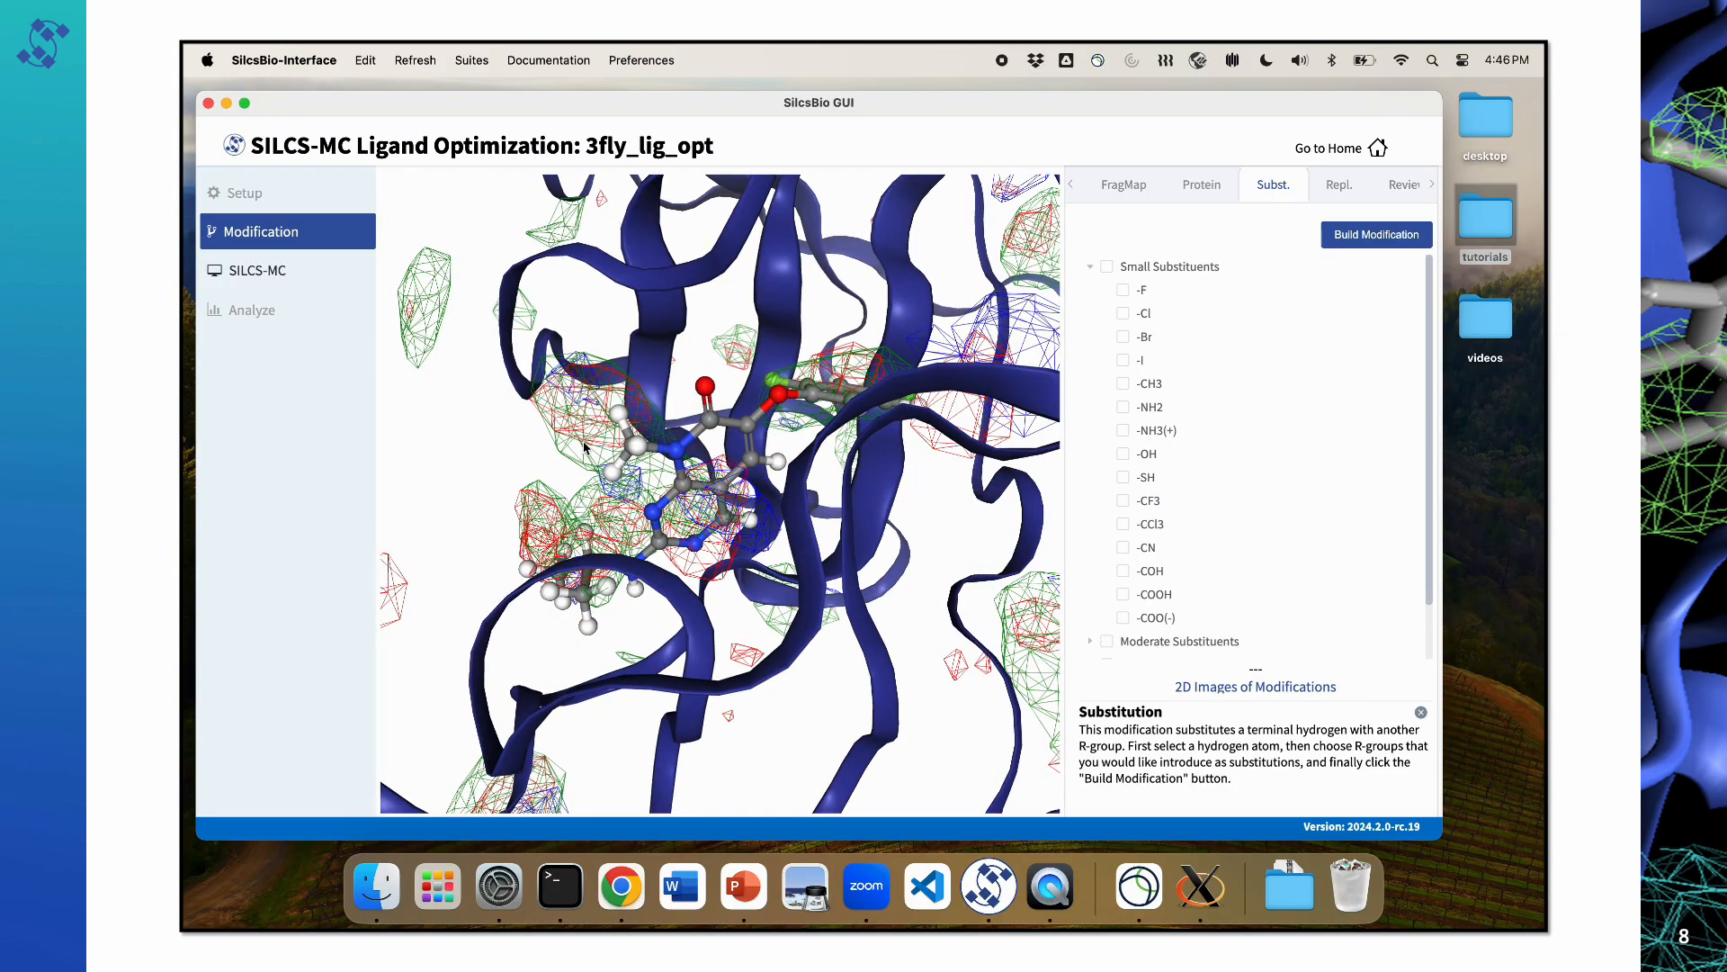
scroll(666, 434, up, 5)
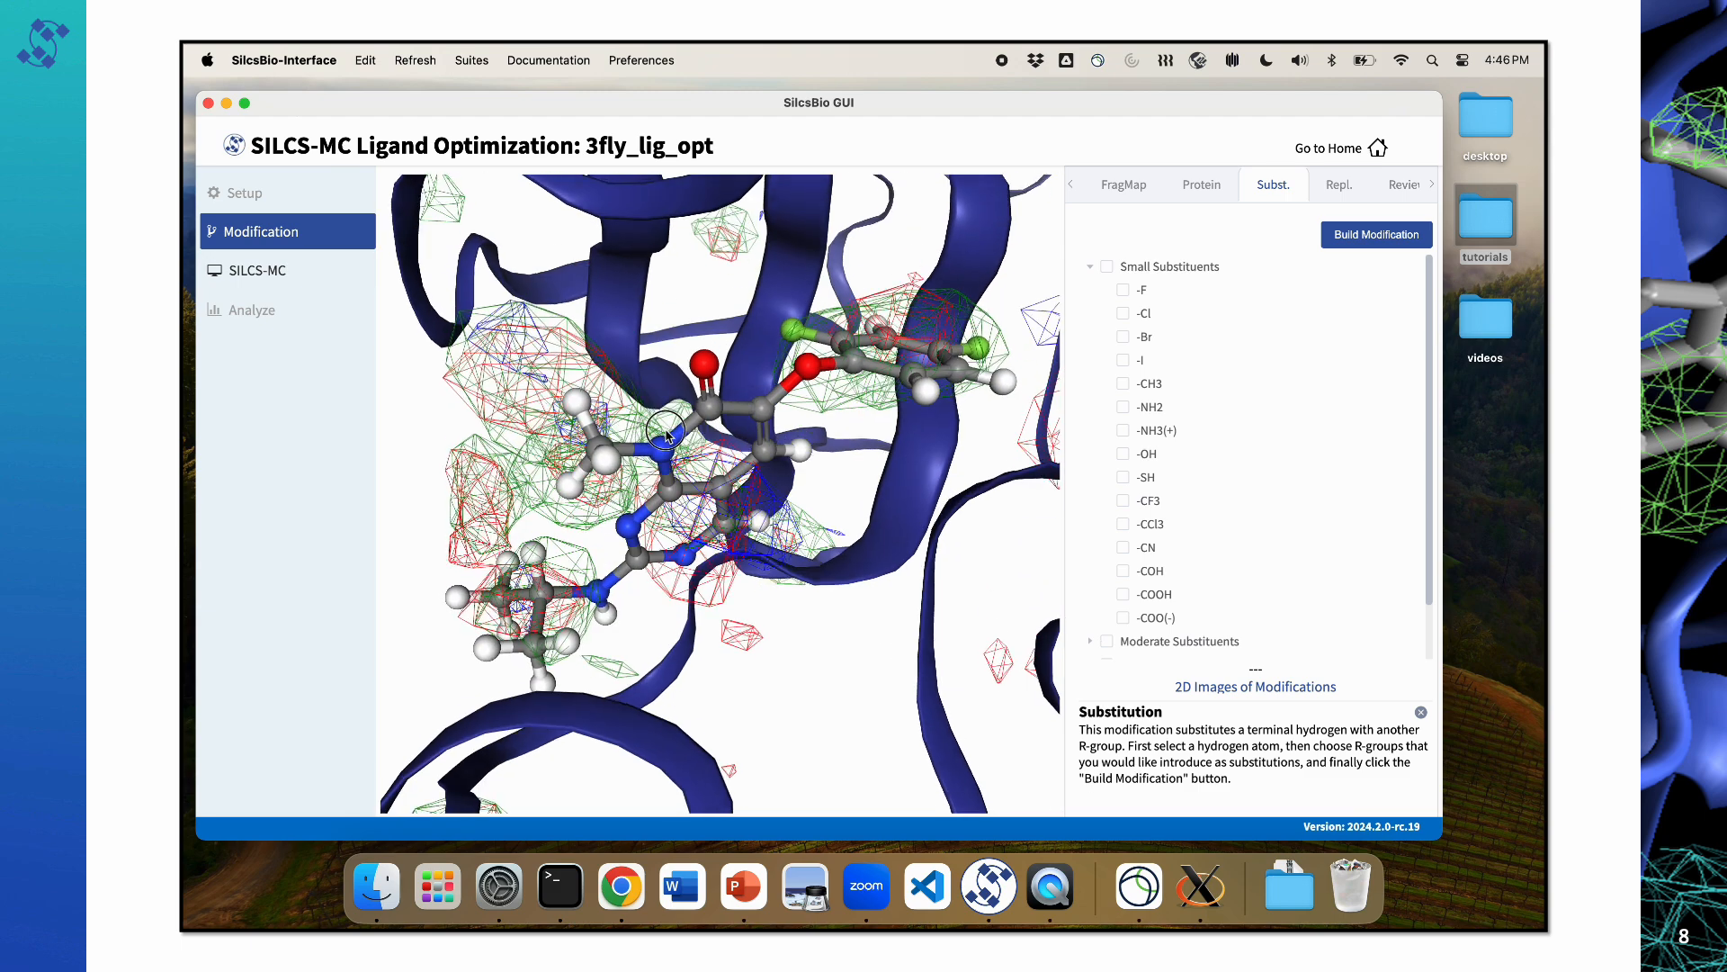
drag(665, 431, 669, 429)
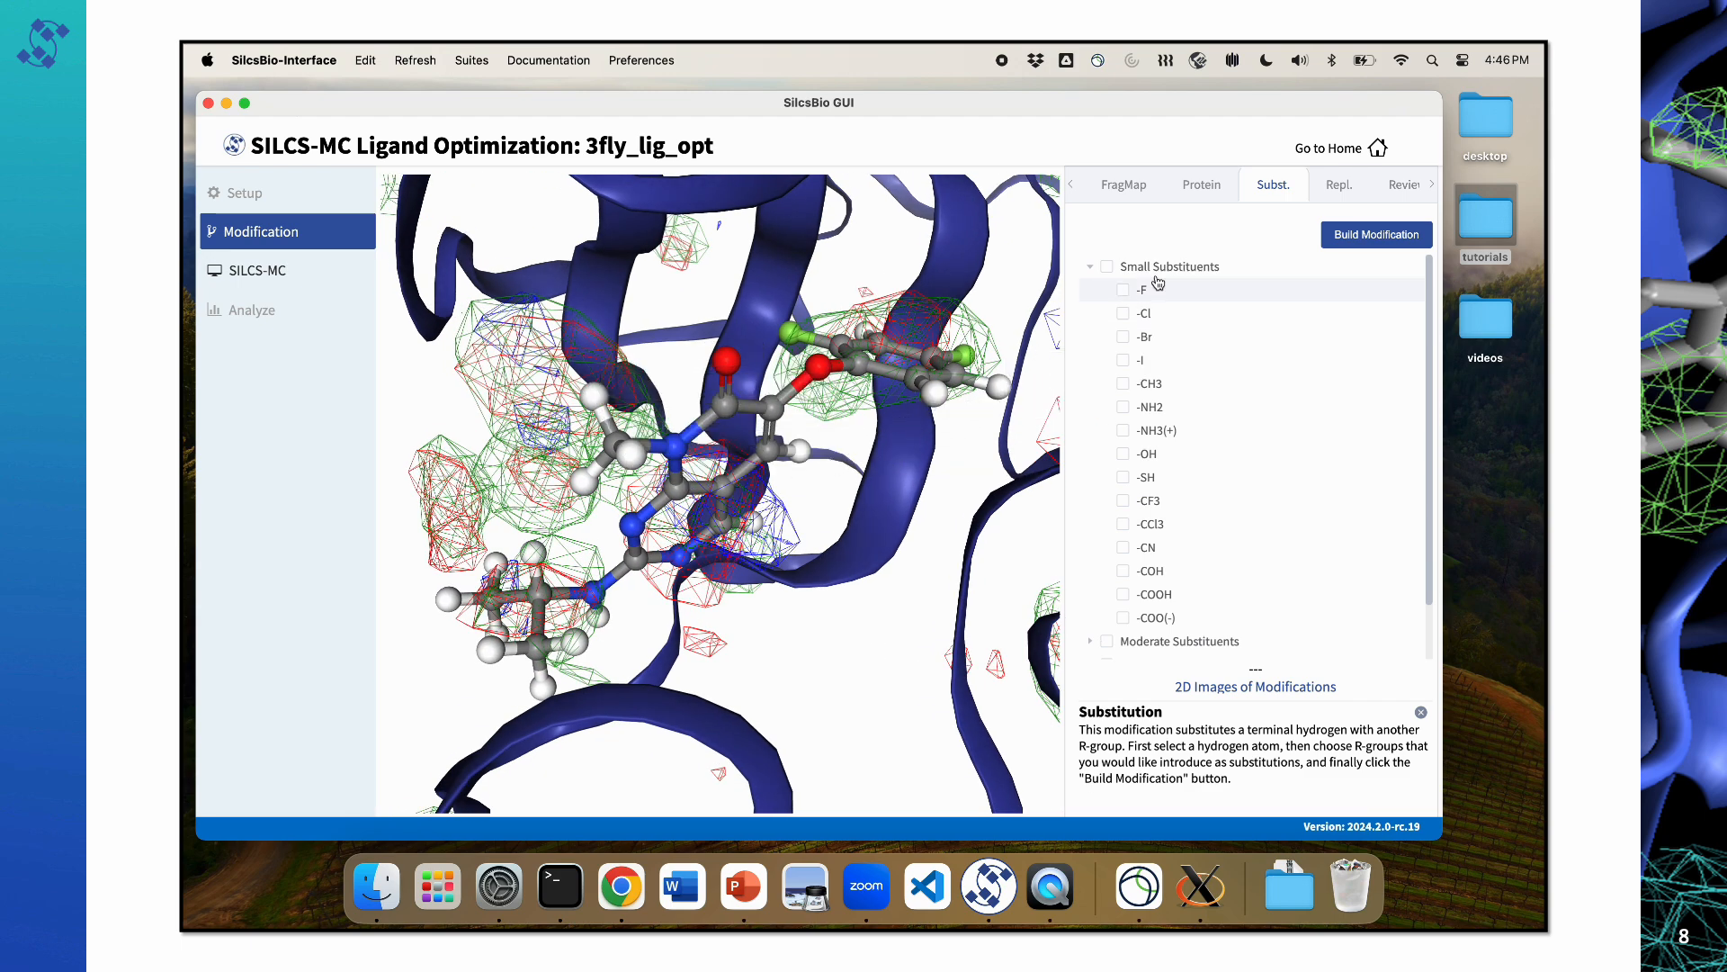
click(1340, 191)
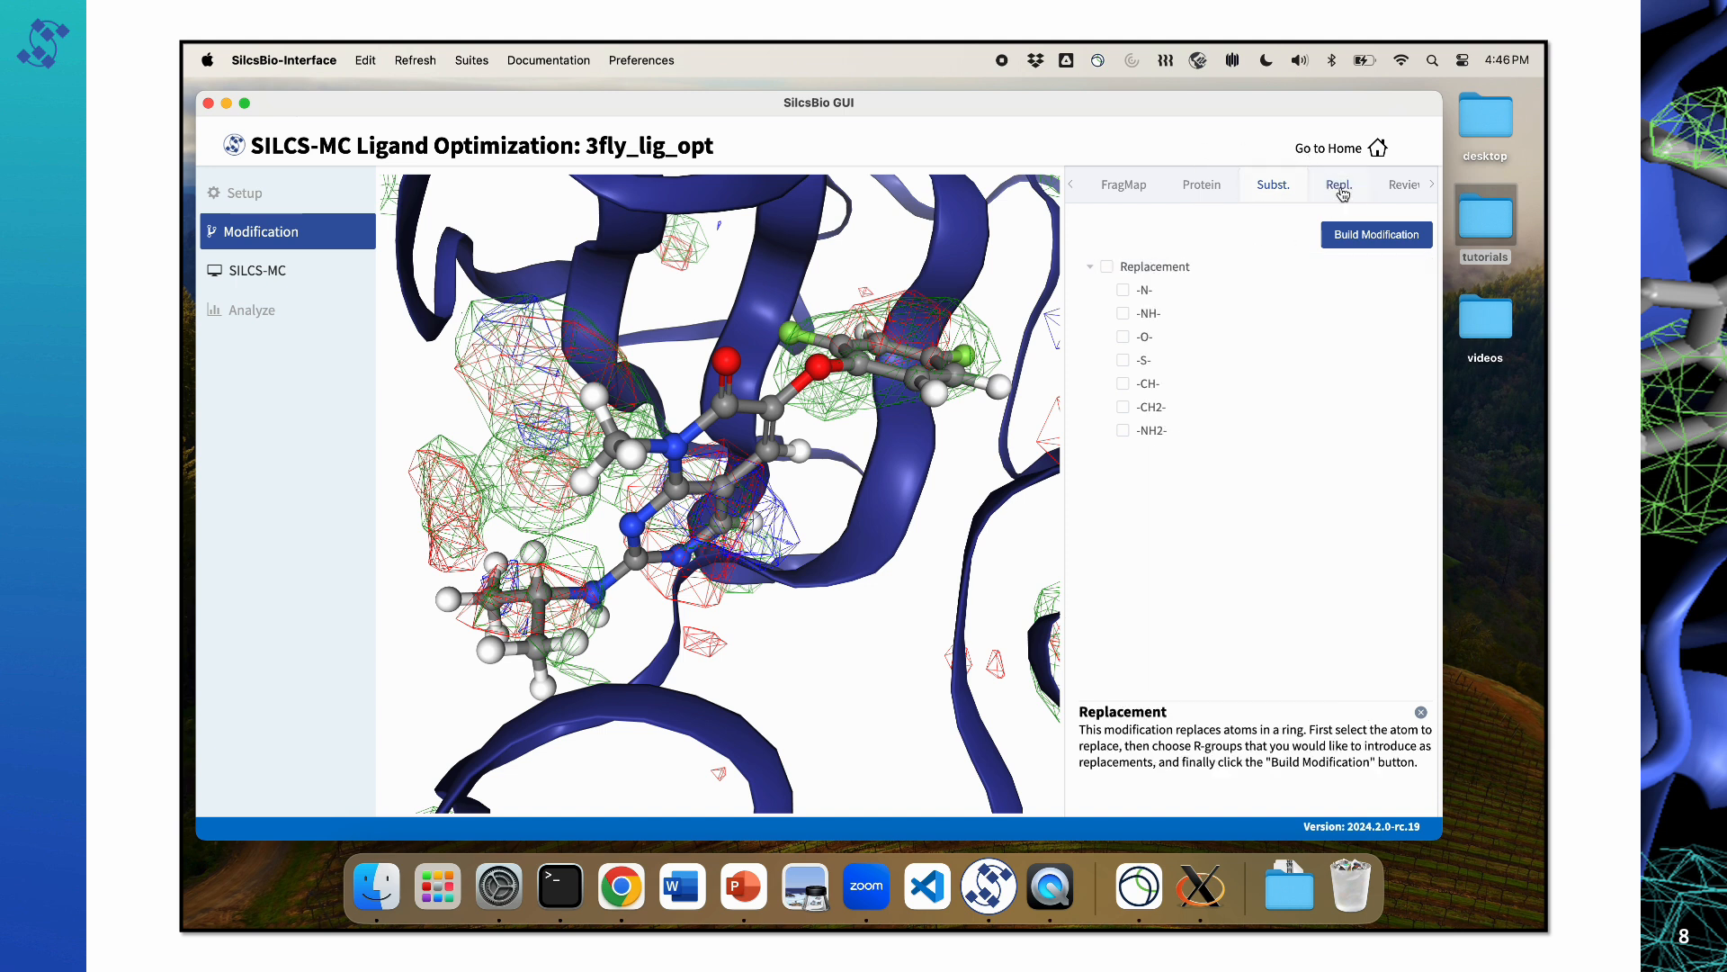
click(1273, 185)
scroll(1156, 293, down, 2)
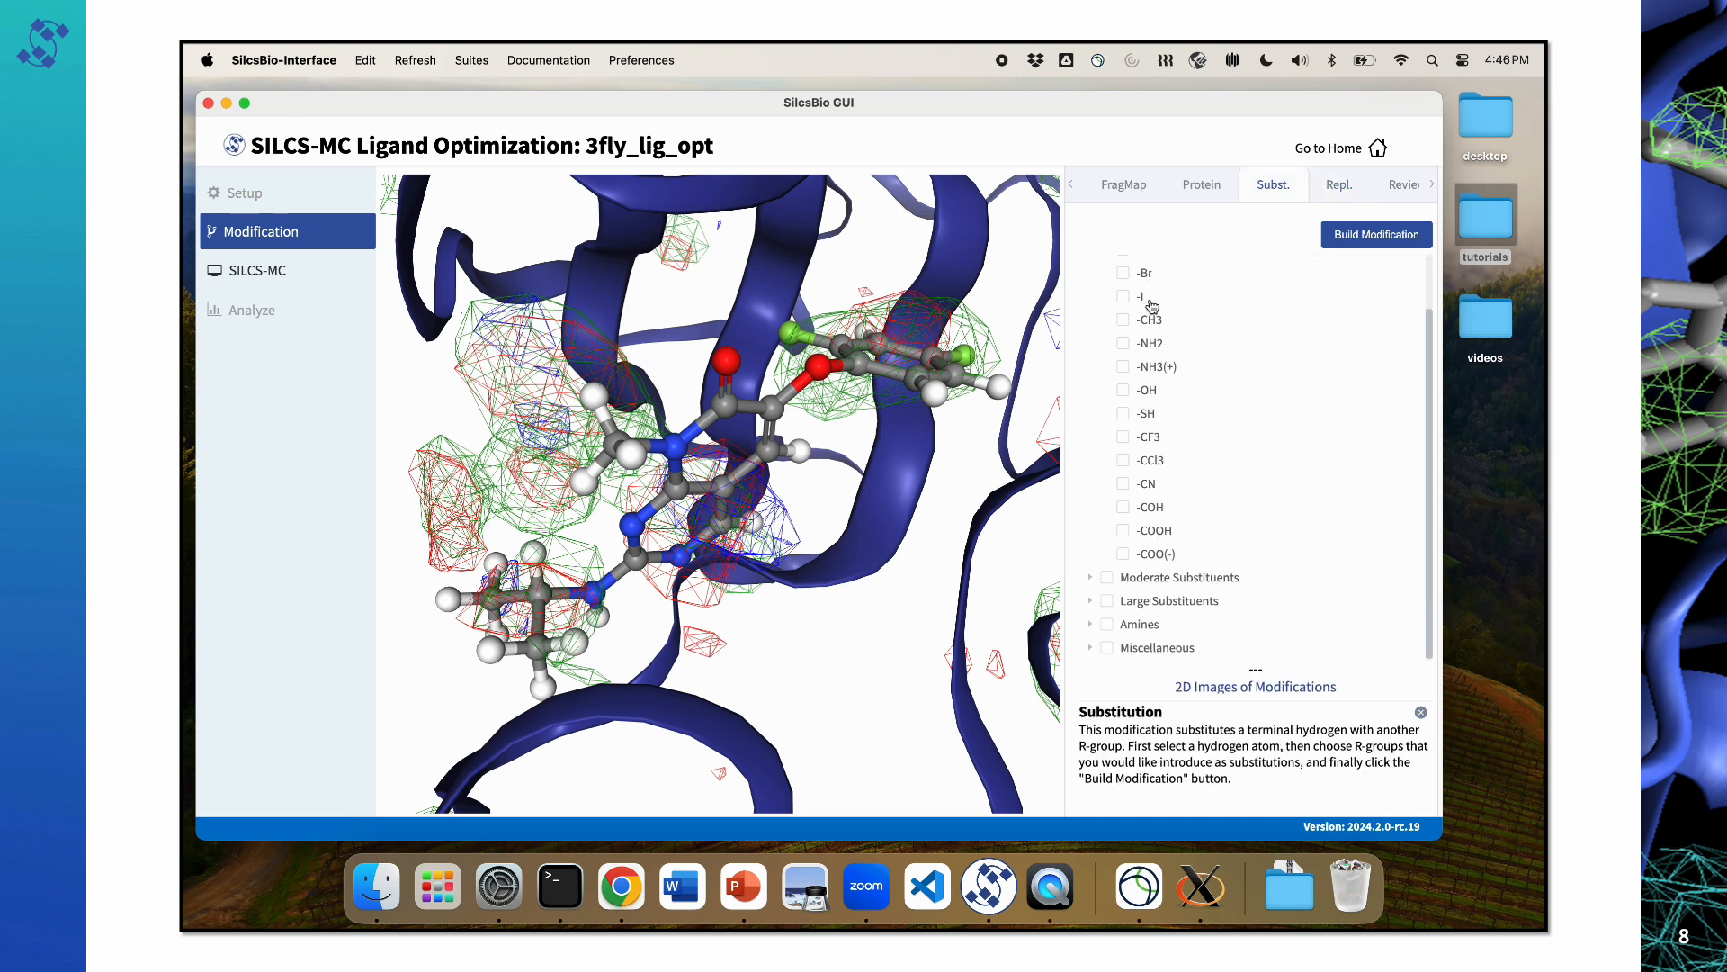
scroll(1161, 270, up, 2)
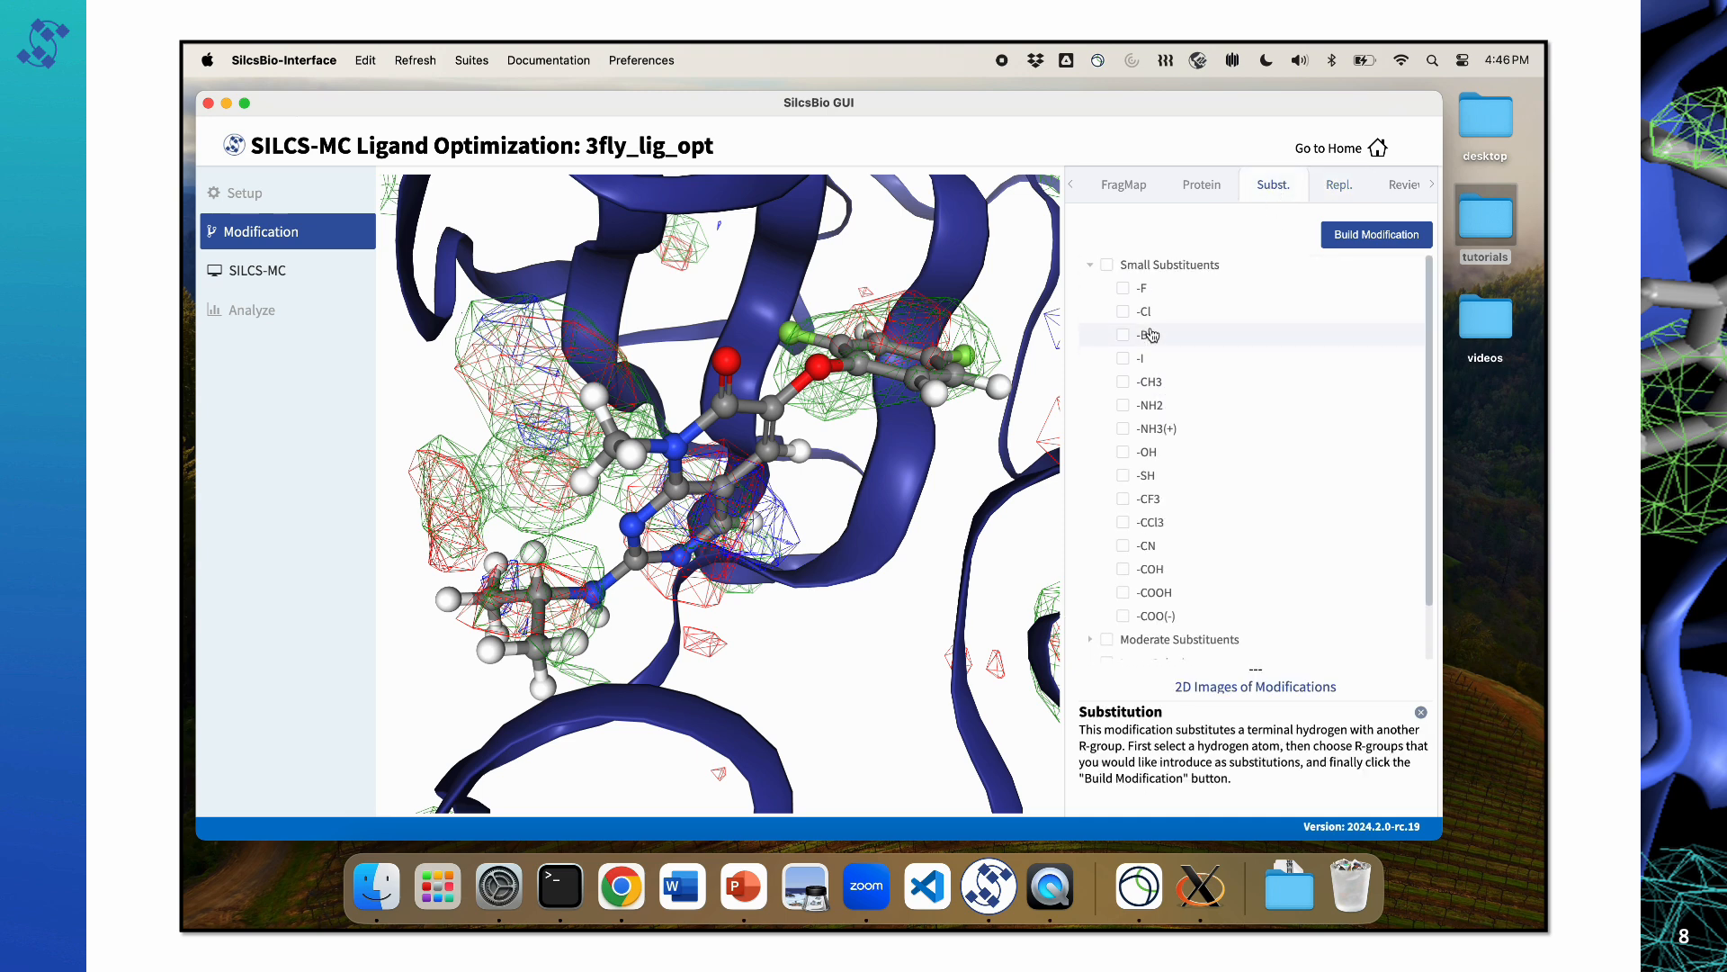
click(1339, 184)
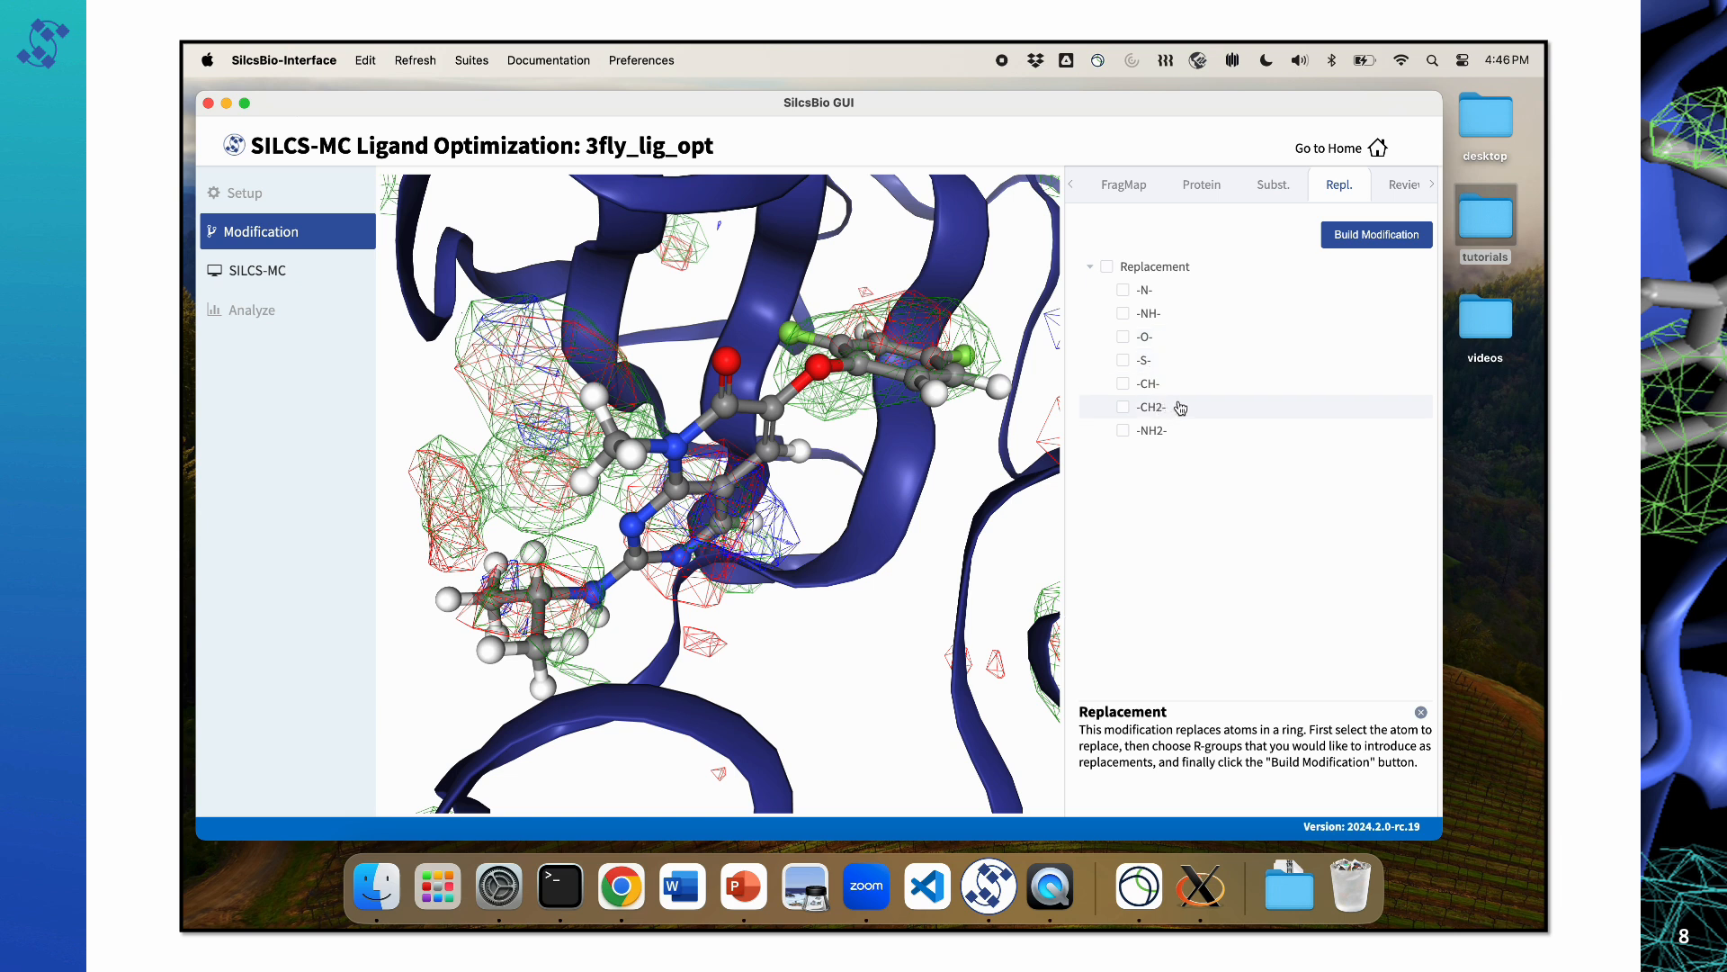
click(1272, 185)
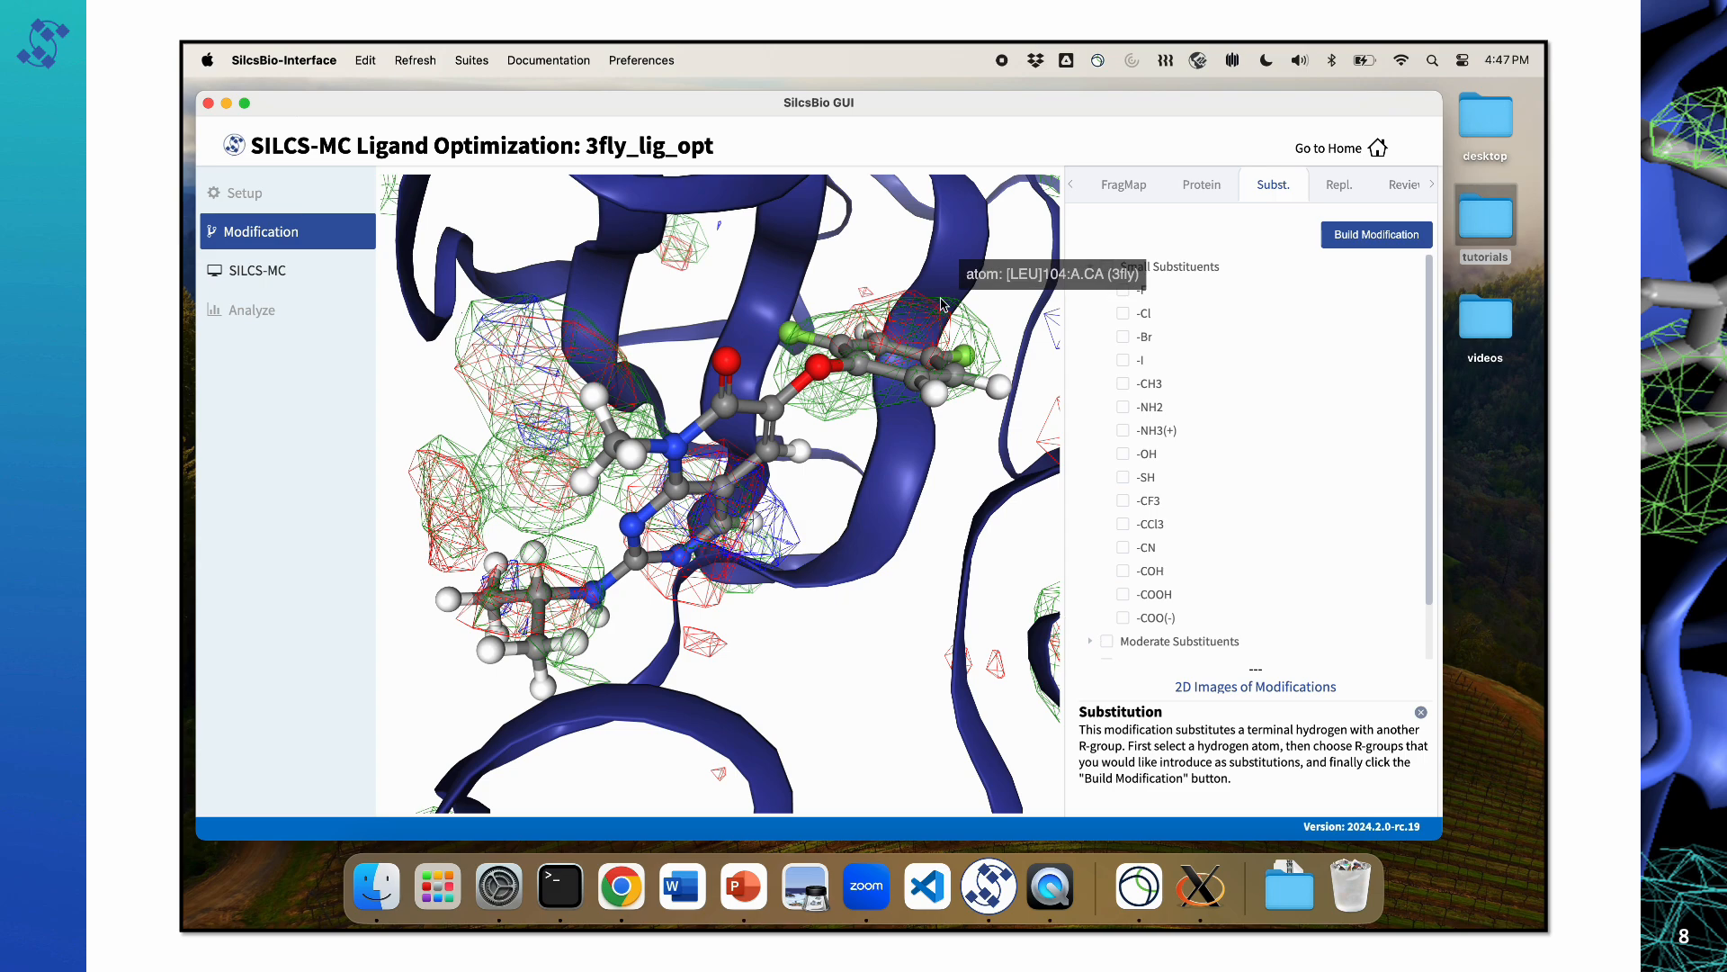
mouse_move(658, 361)
mouse_down()
mouse_move(689, 371)
mouse_move(661, 357)
mouse_up()
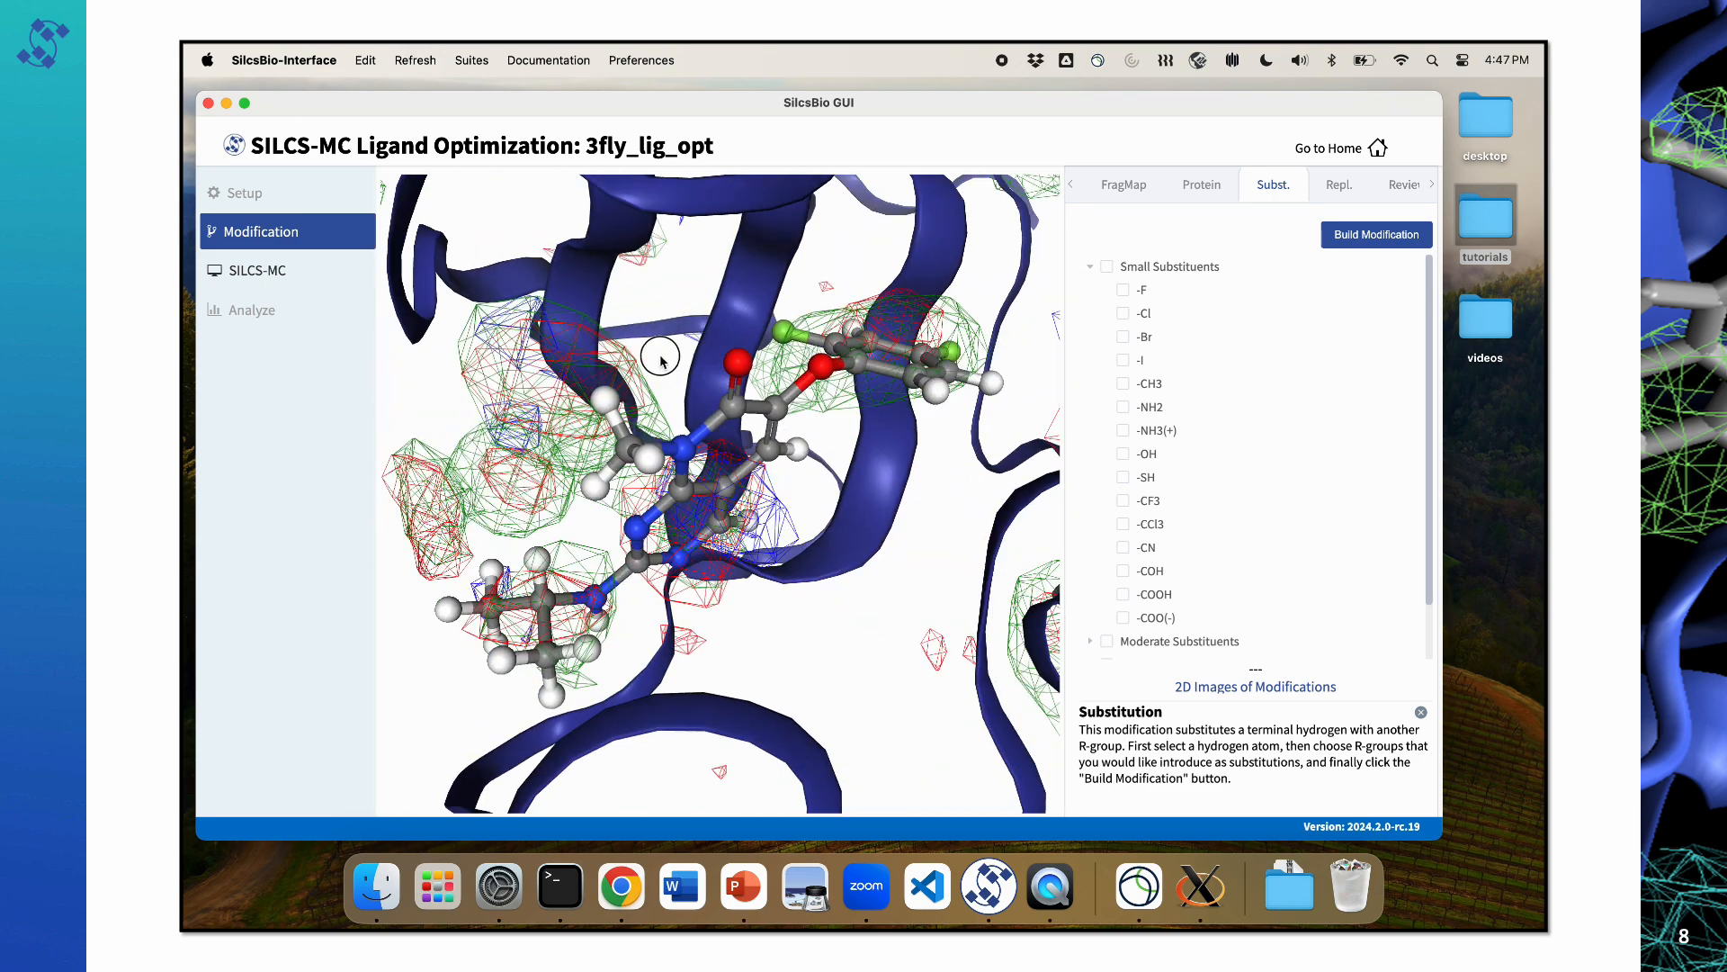
Step: Hide the protein cartoon so only the ligand and FragMaps are displayed
click(1203, 185)
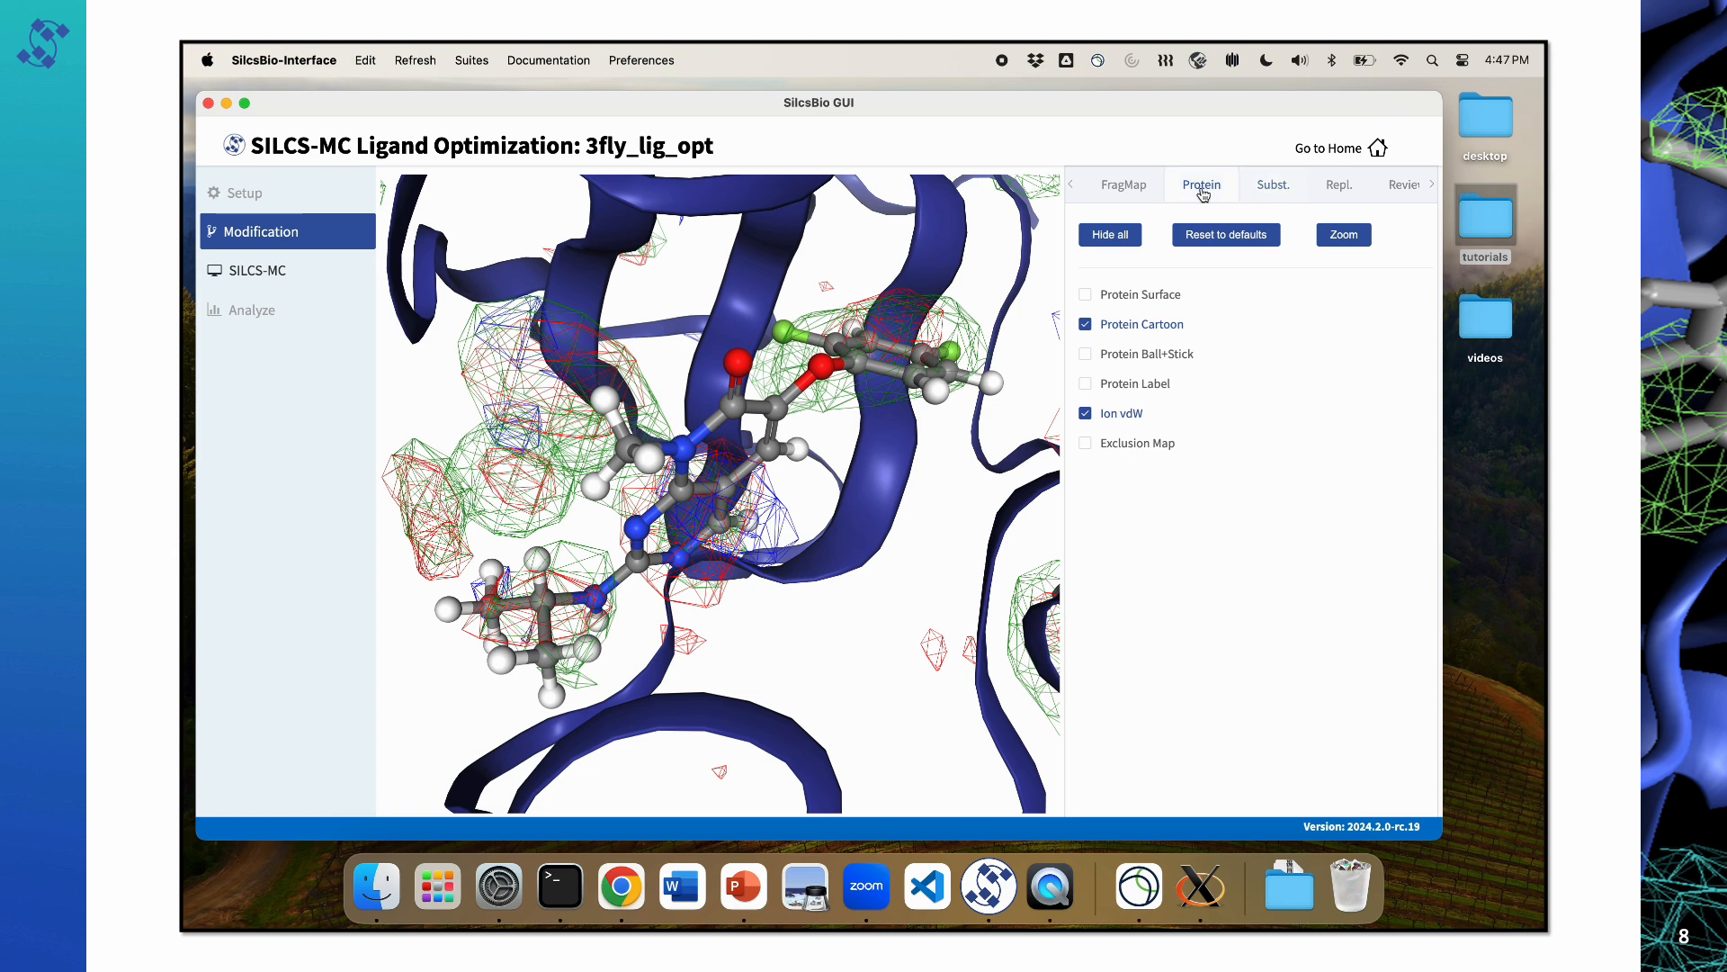
click(1085, 324)
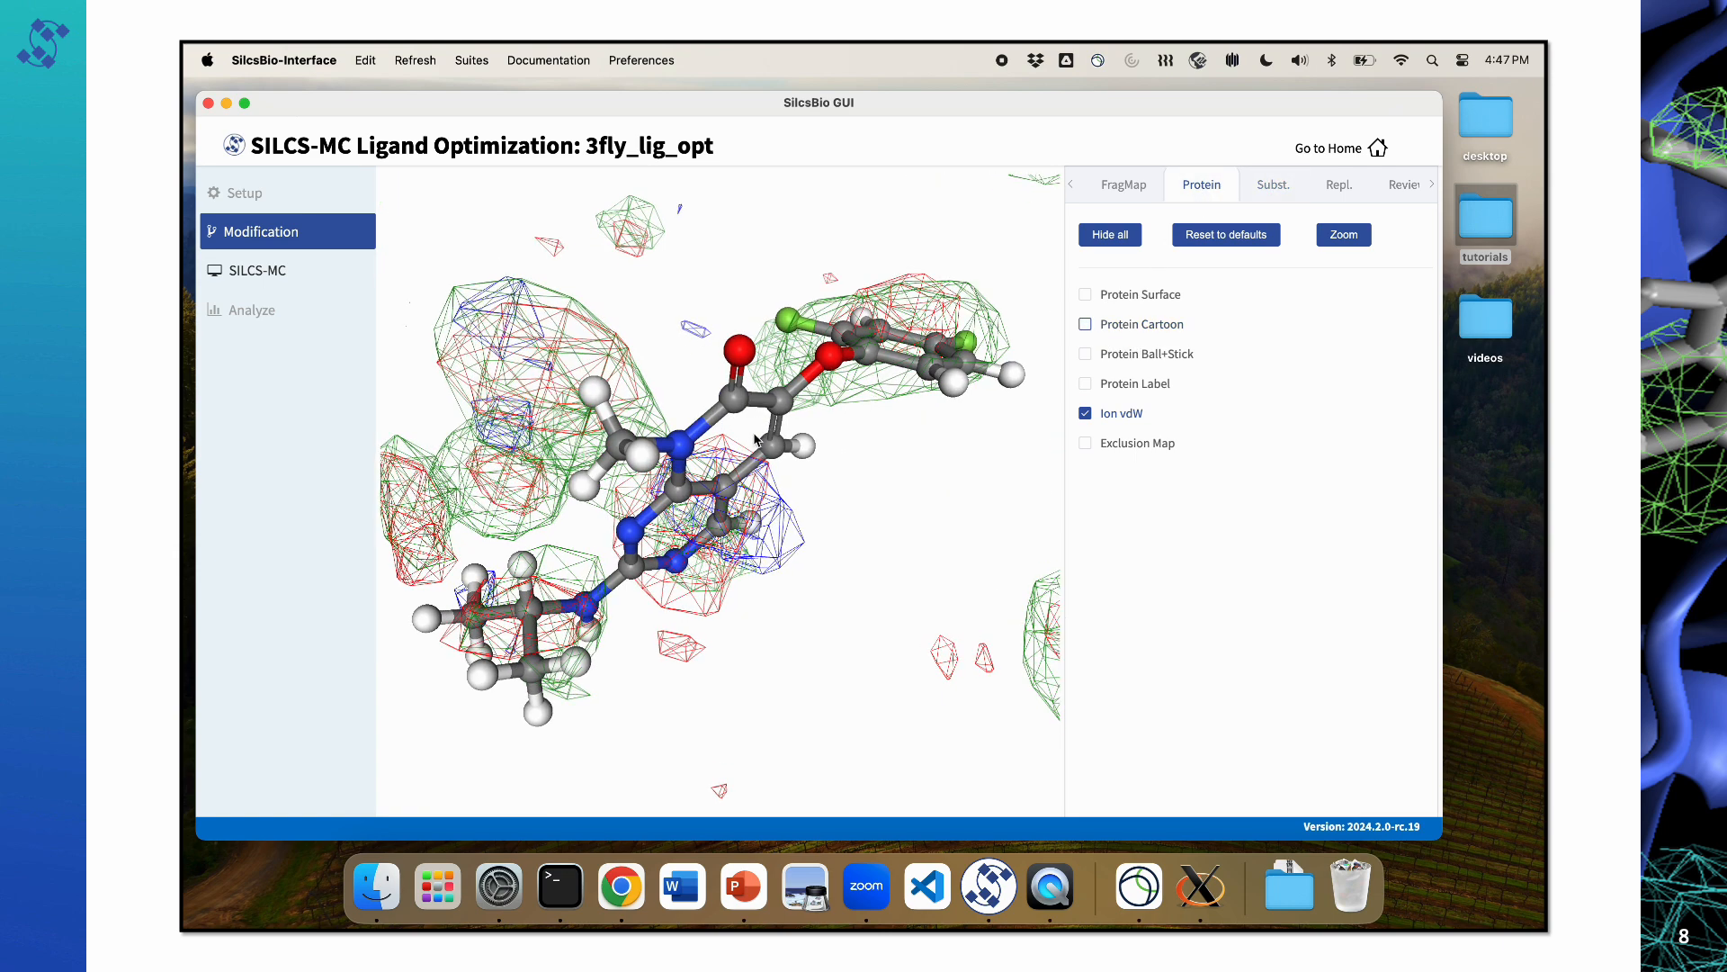
drag(791, 484, 791, 469)
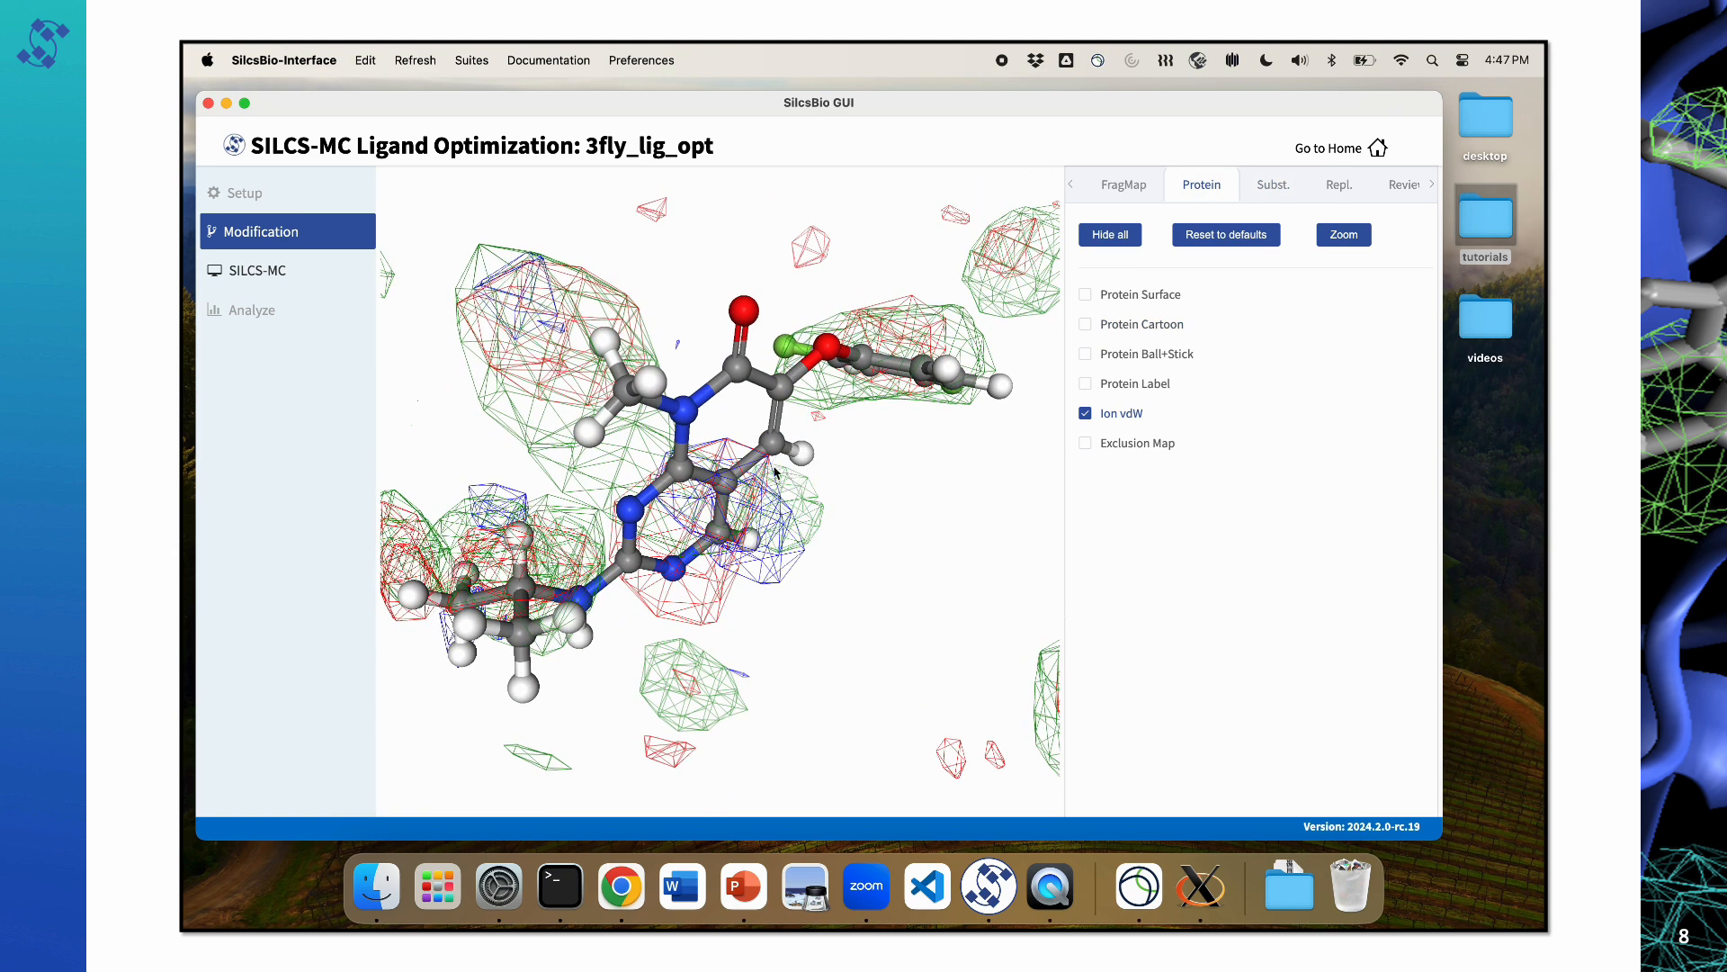
Step: Select a hydrogen on the ring nitrogen's methyl group and build modifications with all Small Substituents
click(609, 333)
drag(677, 287, 664, 342)
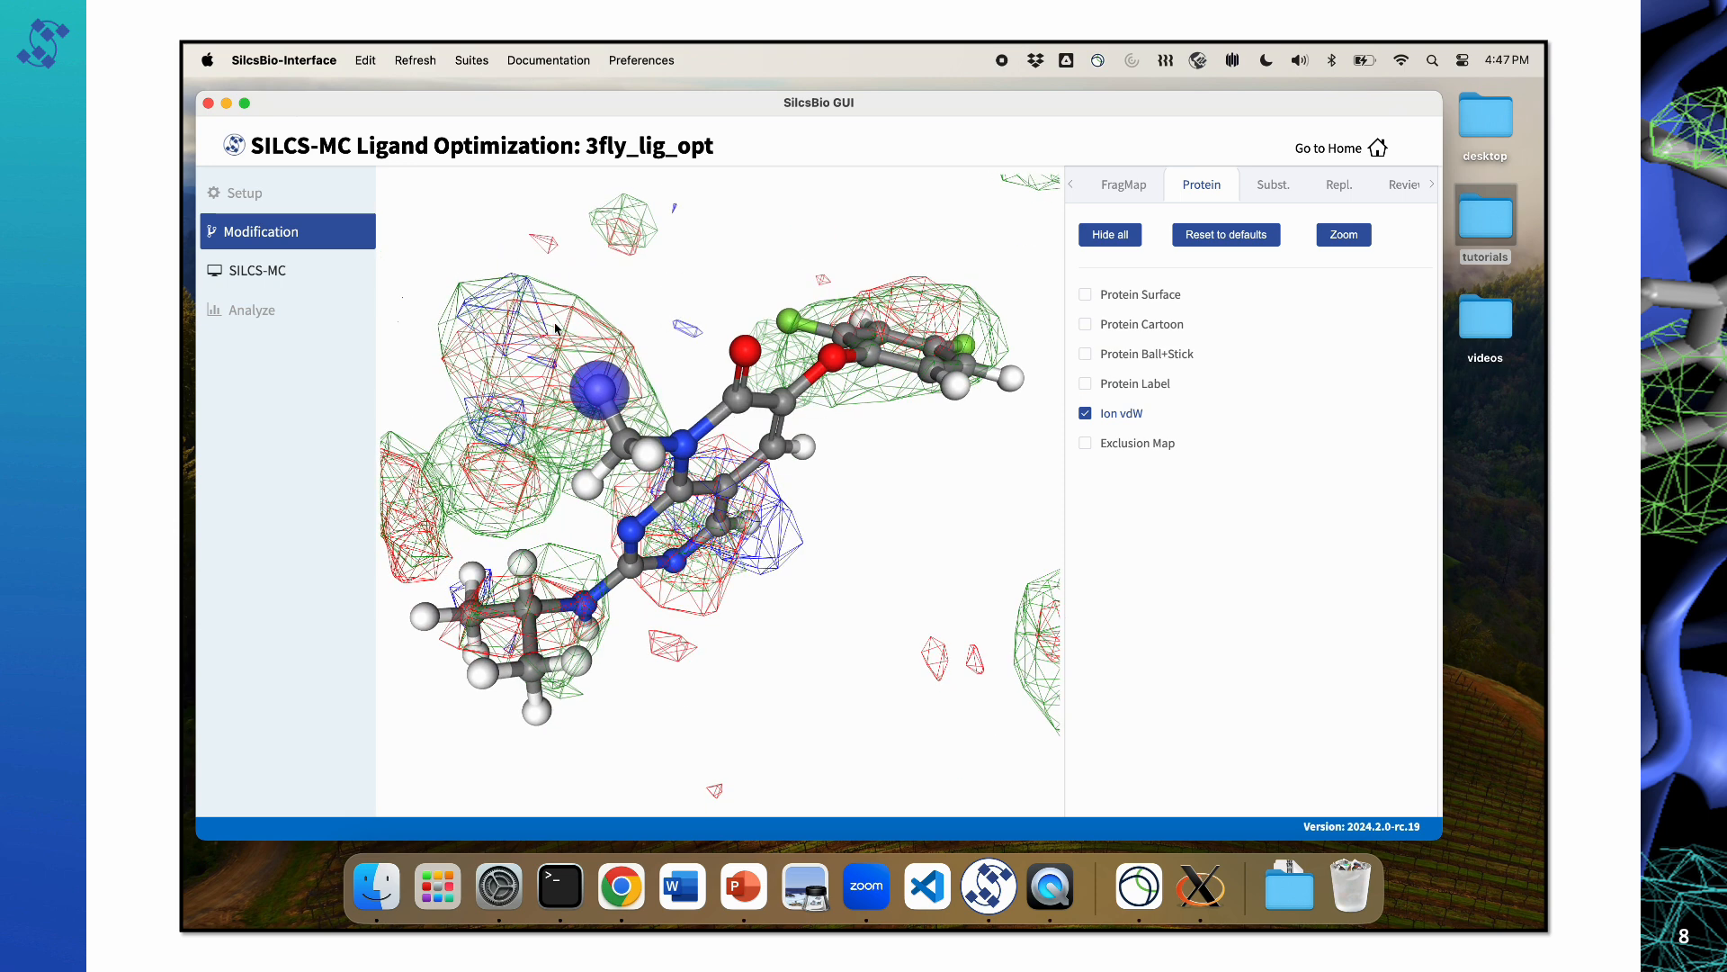
click(1269, 185)
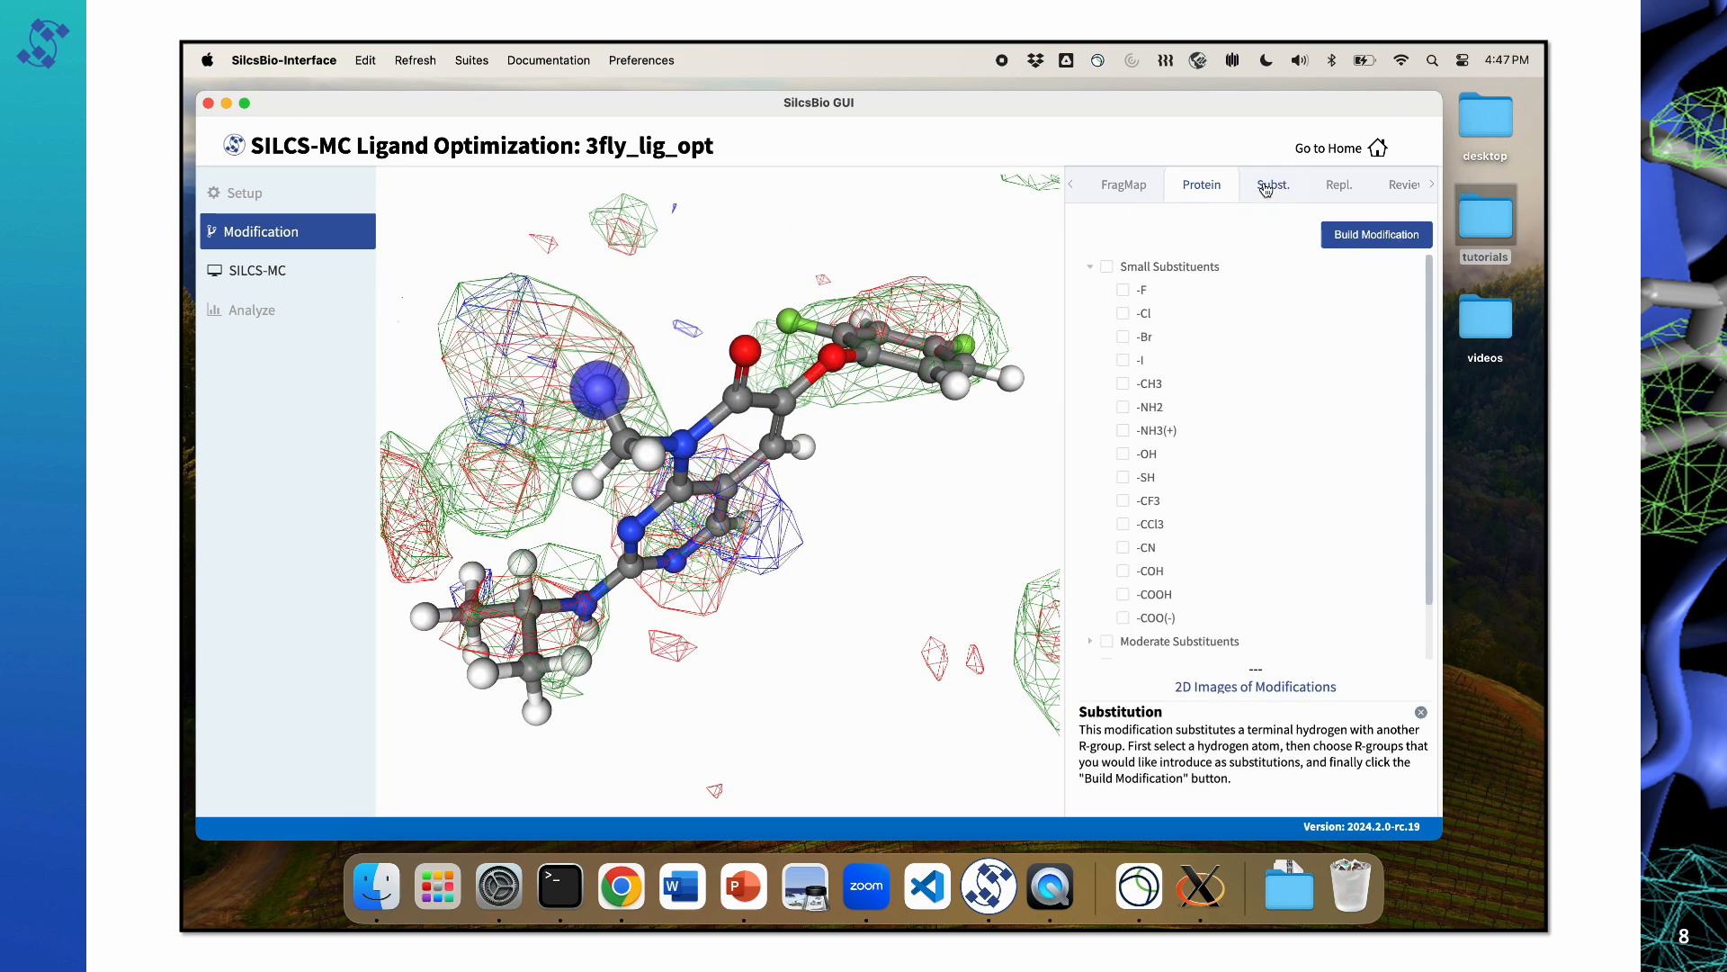
click(1107, 268)
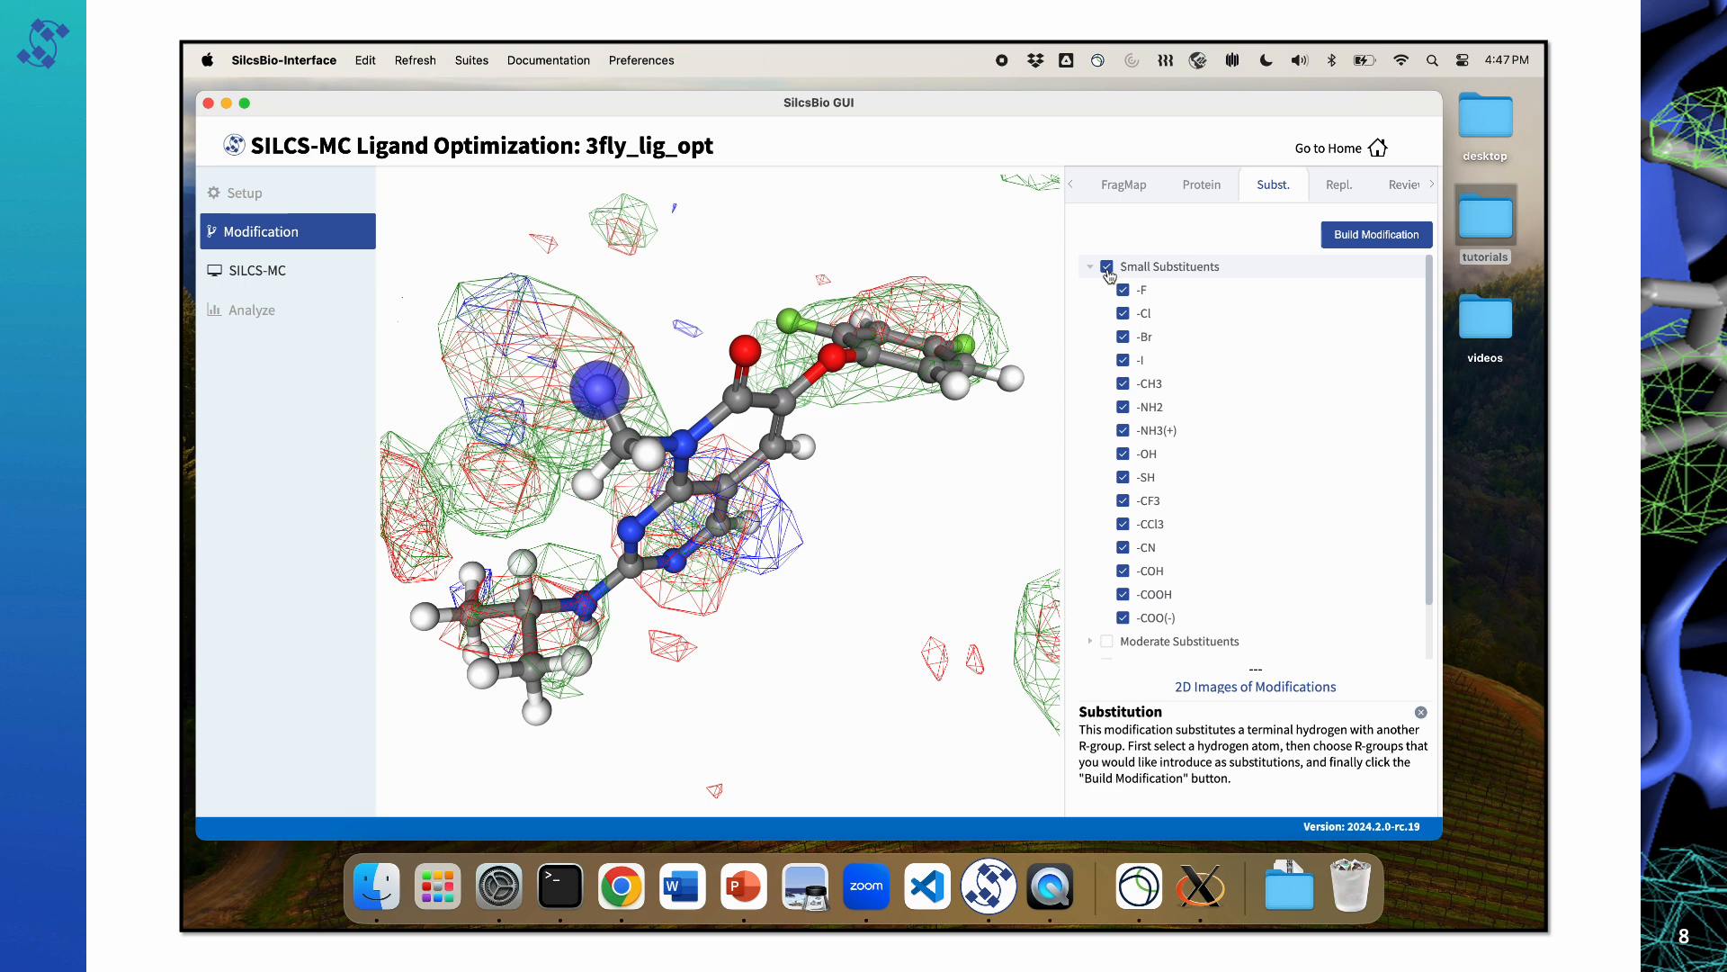
click(1360, 237)
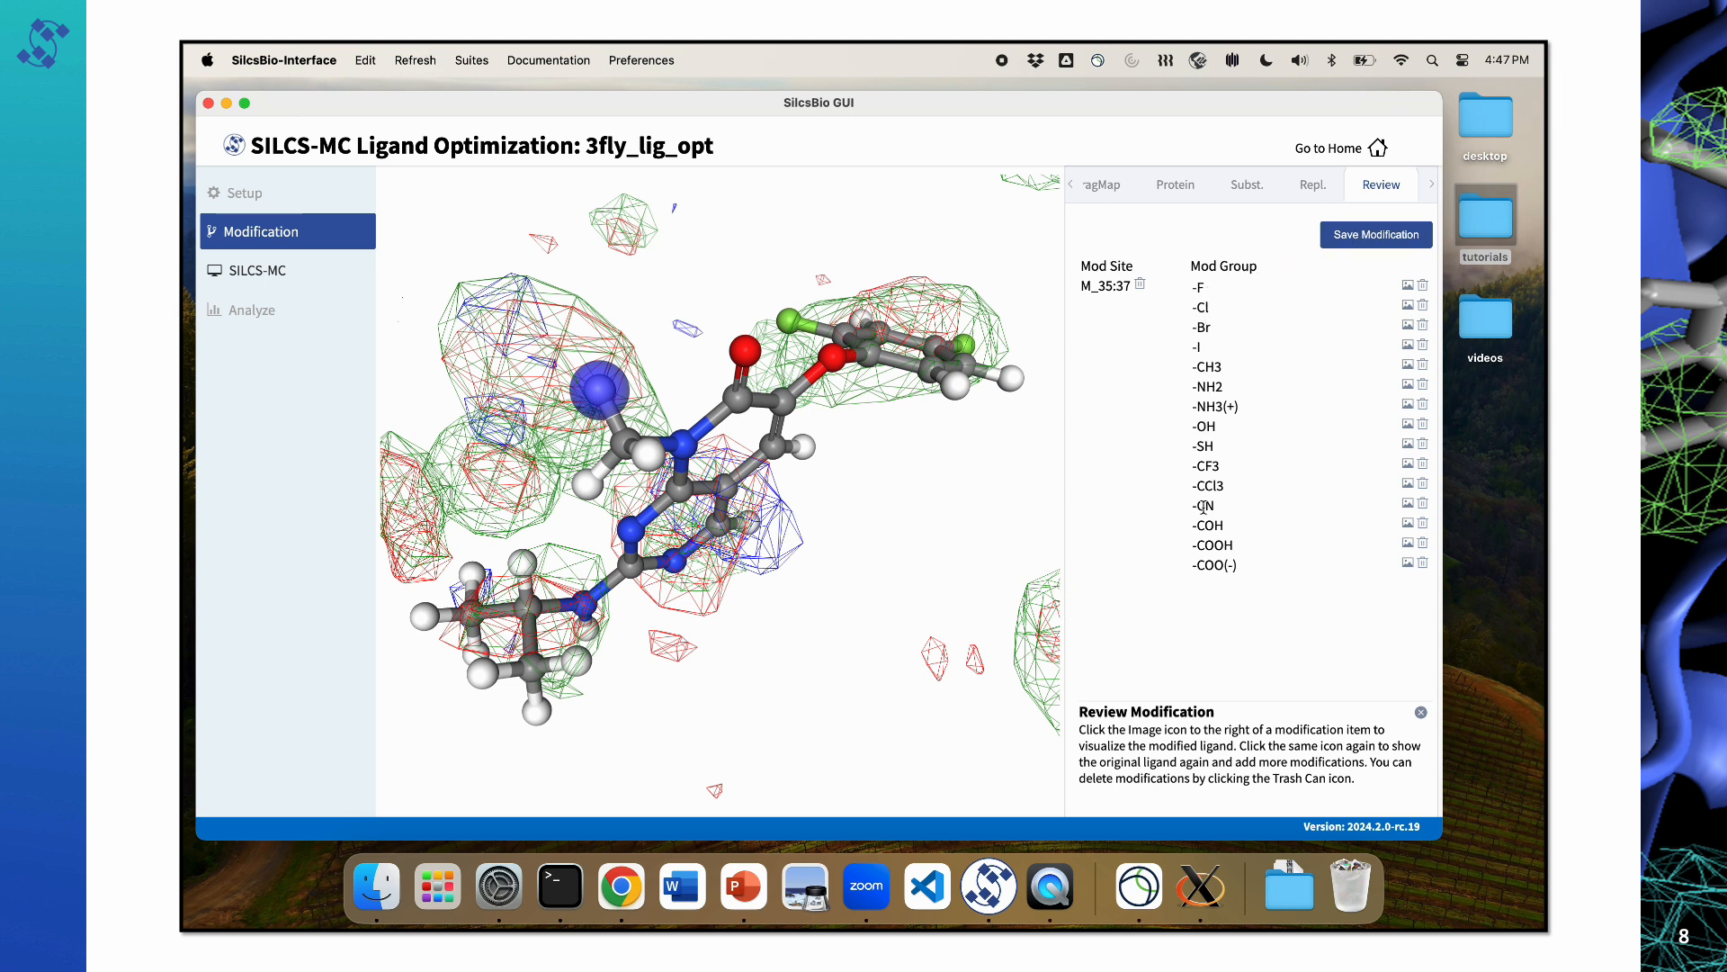
Step: Preview the ligand with the -CH3, -NH2 and -NH3(+) modifications, and return to the original ligand view
click(1409, 366)
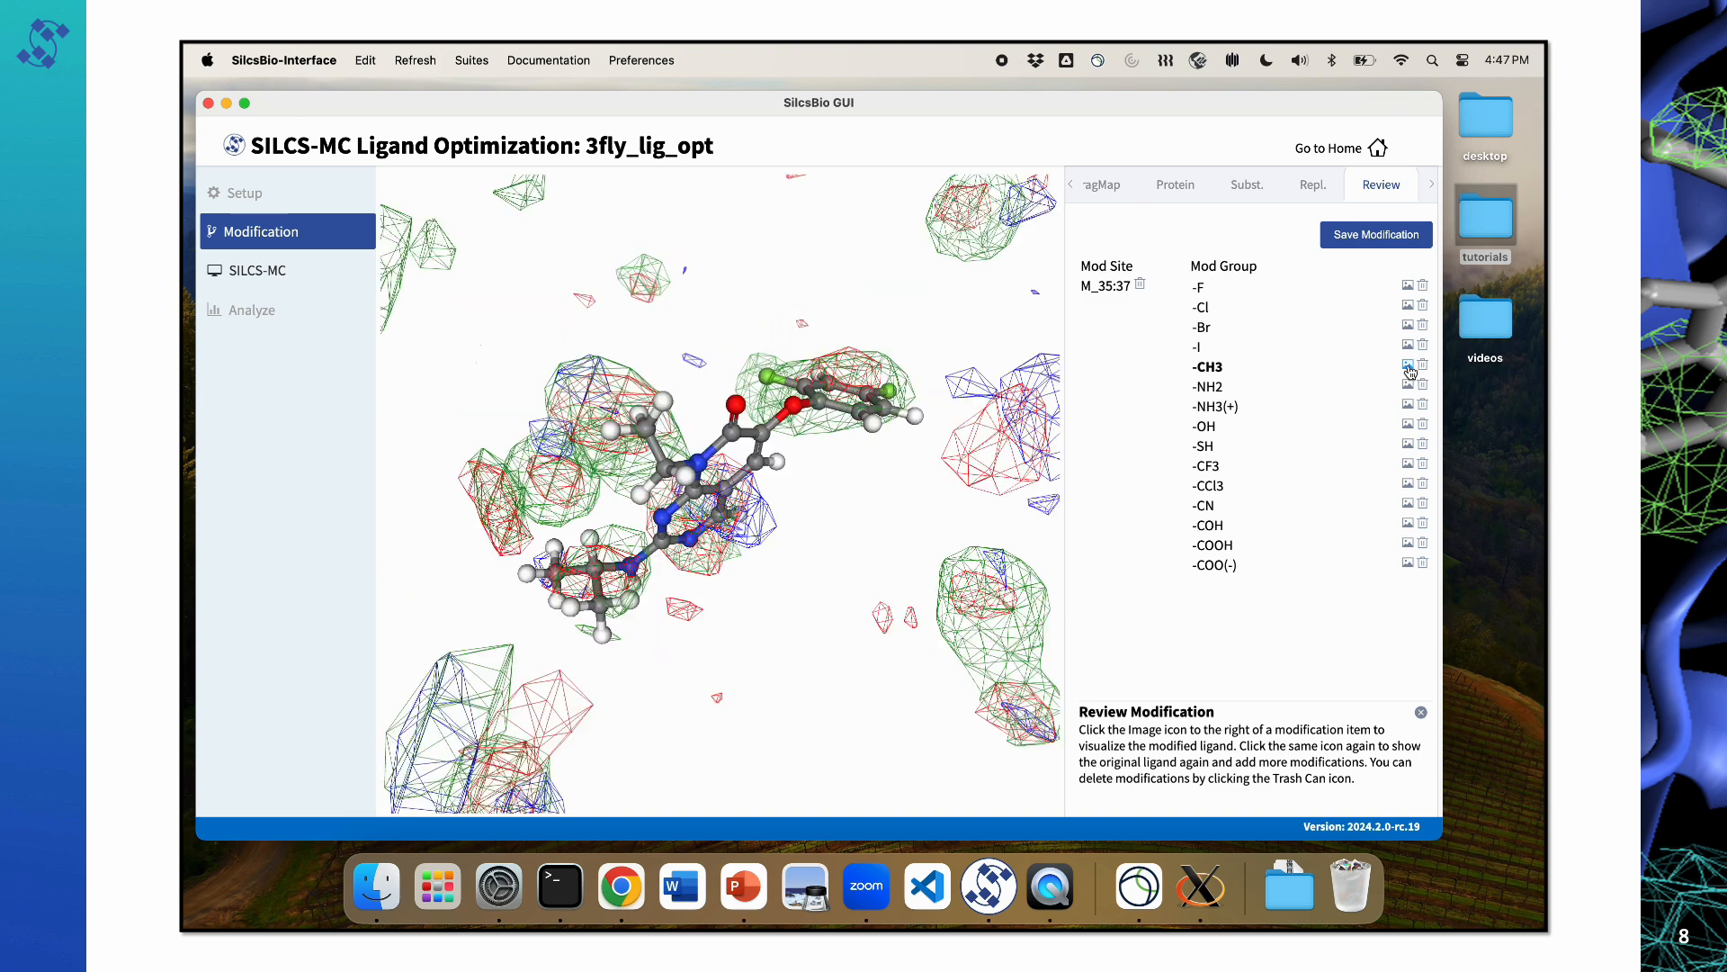
click(1409, 366)
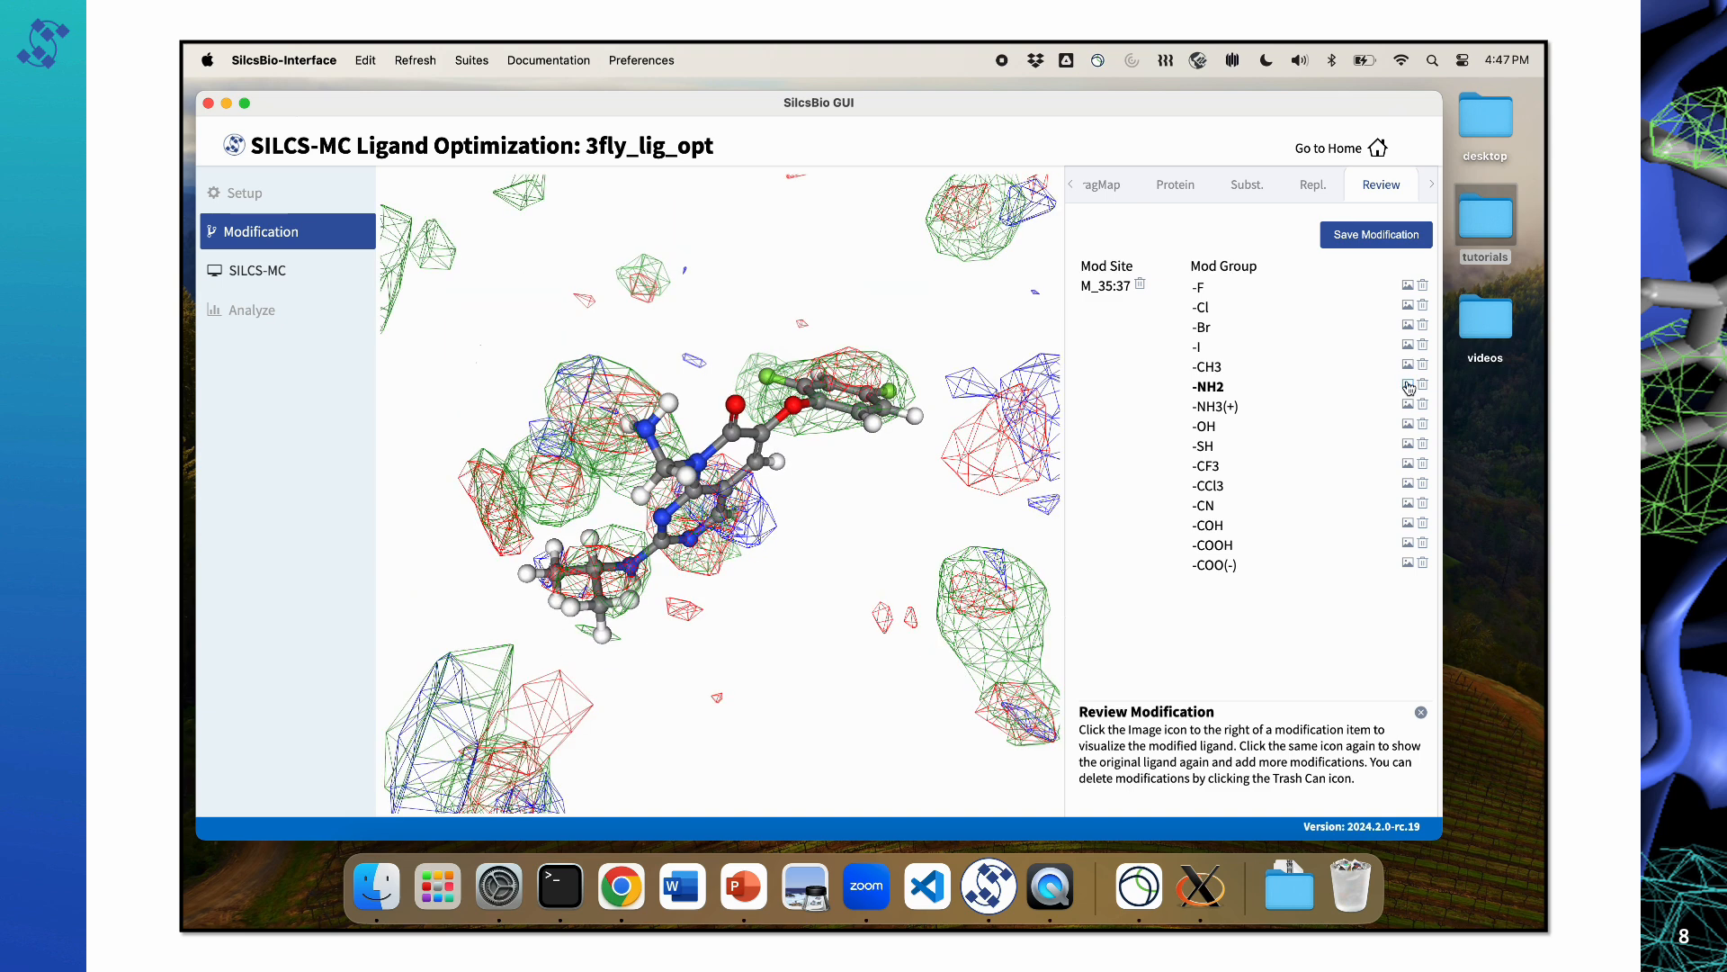
click(1408, 385)
click(1407, 403)
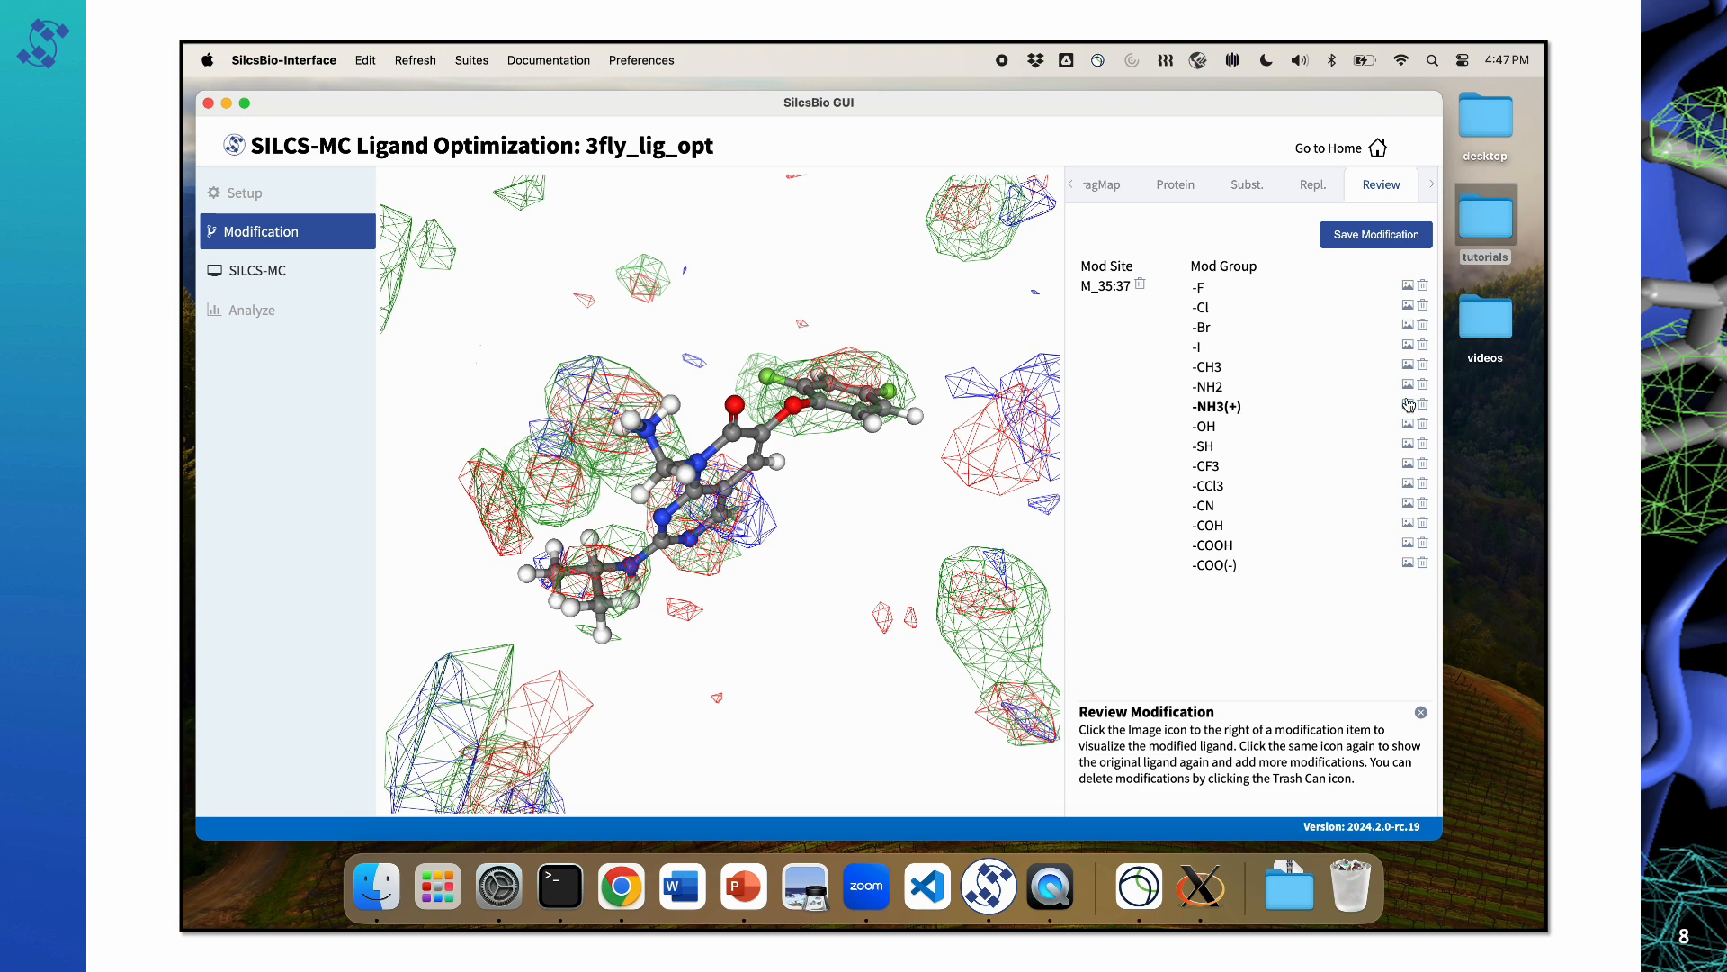
click(1408, 404)
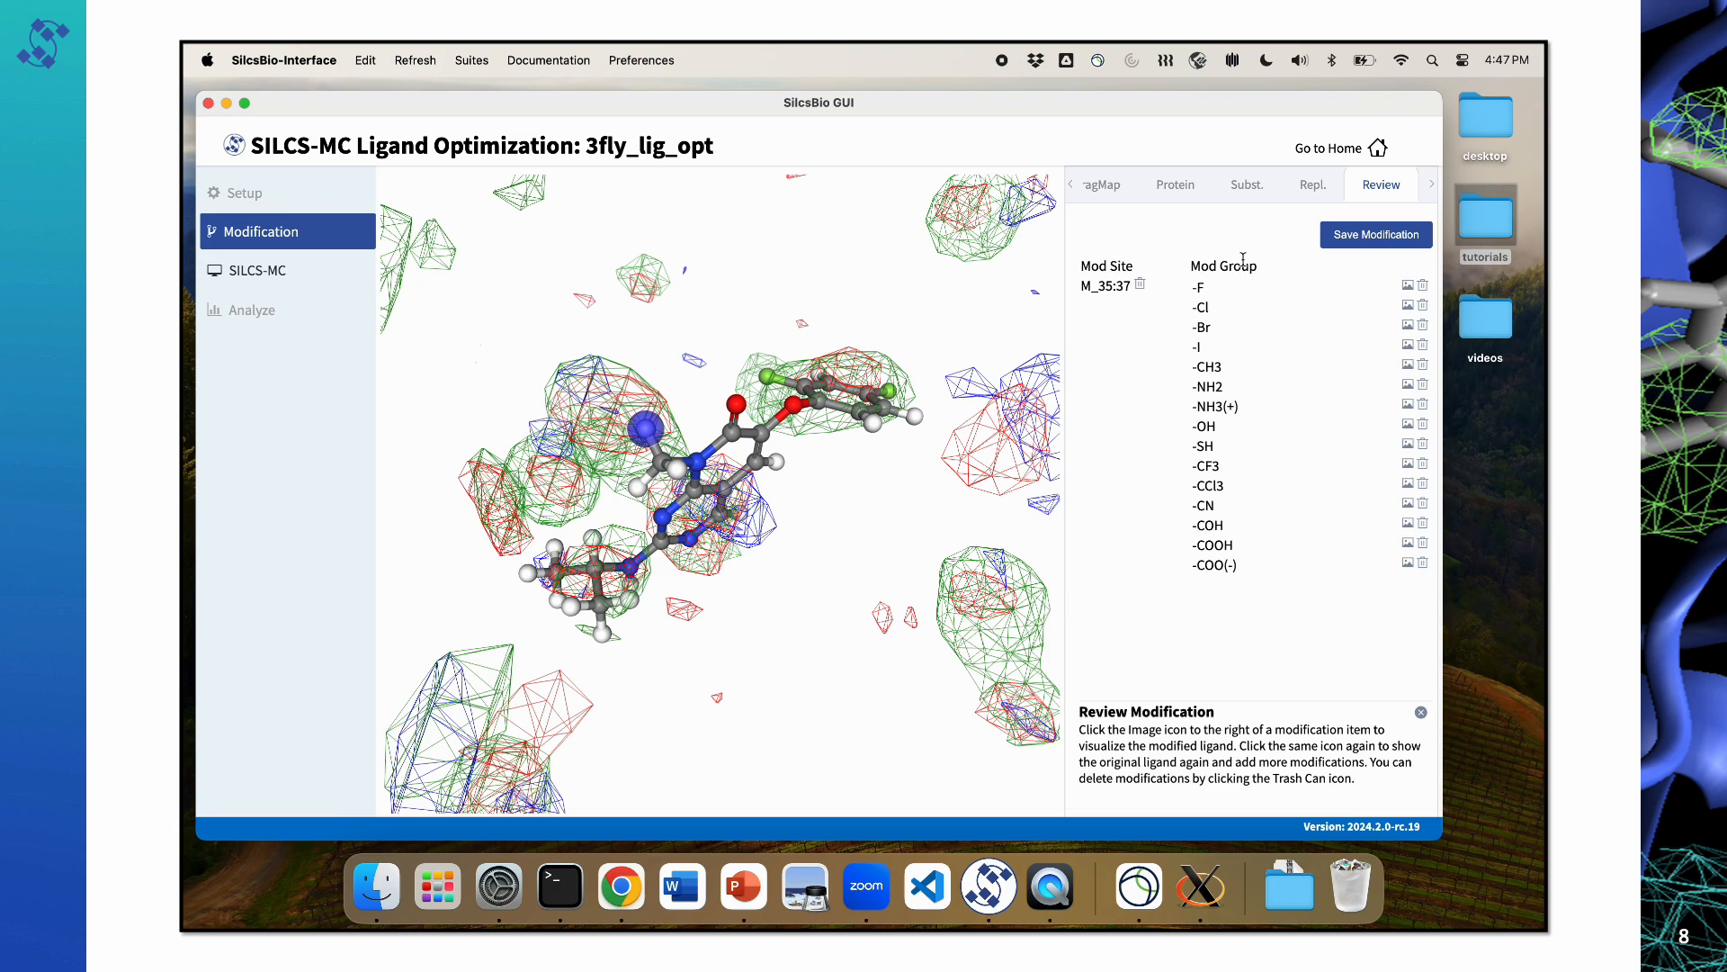
Step: Deselect the Small Substituents and choose a terminal methyl hydrogen on the ligand's amine side chain as the new substitution site
click(1247, 185)
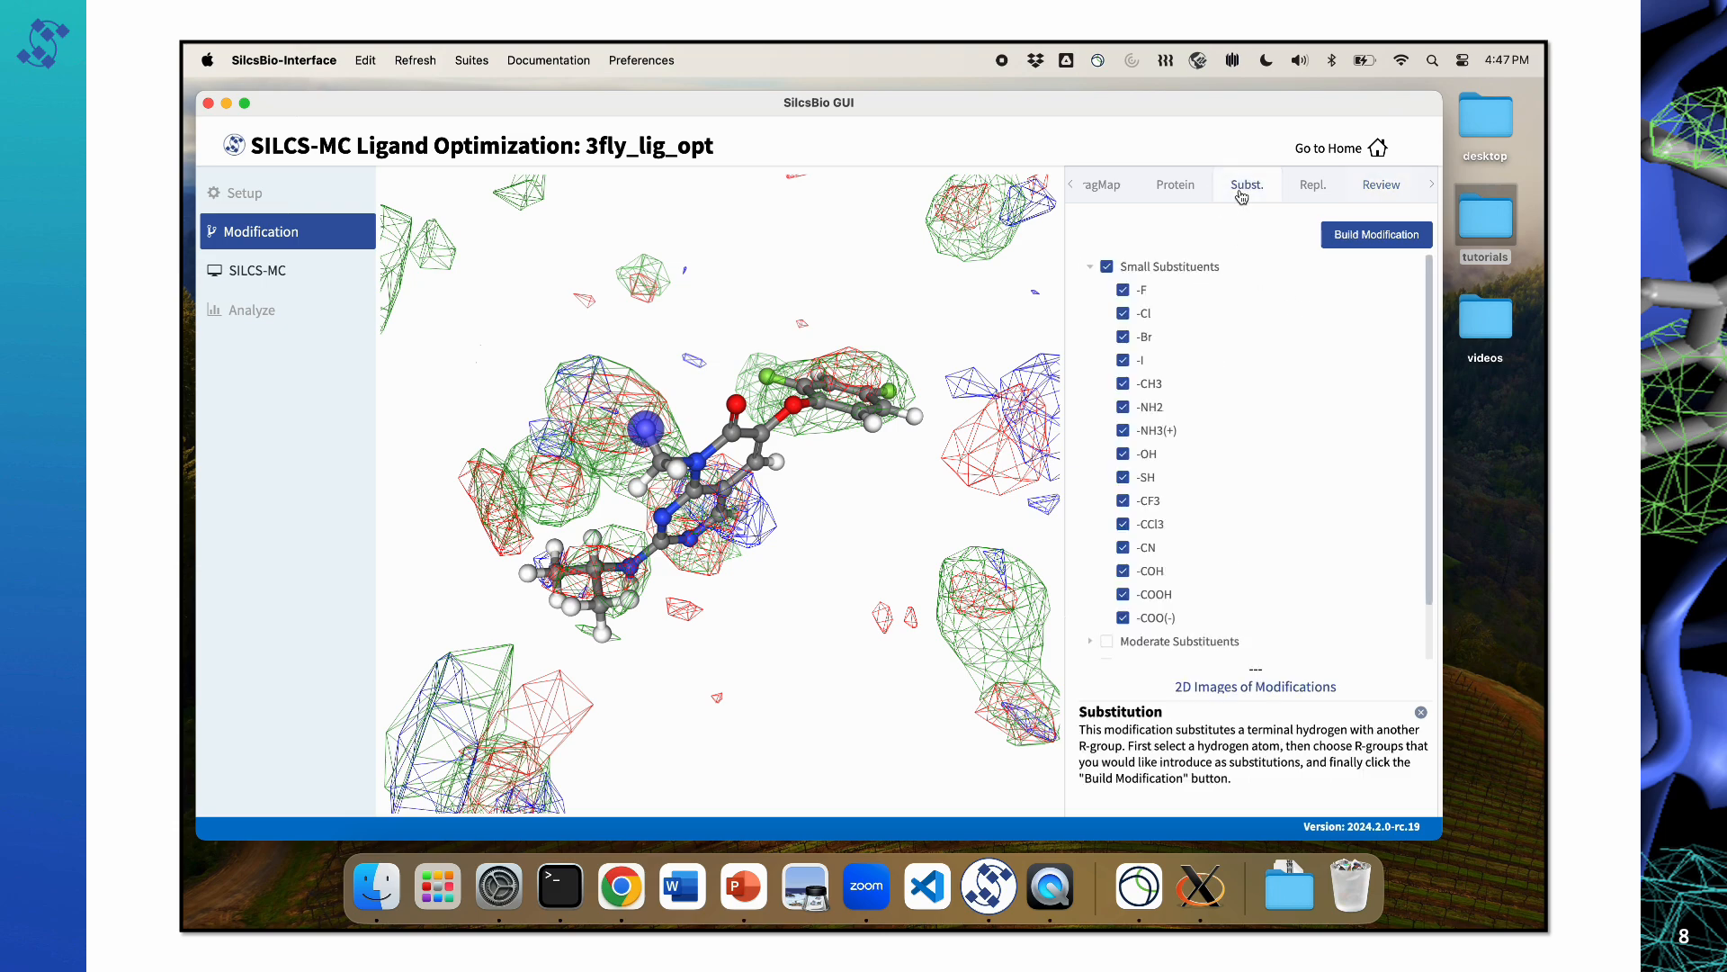
click(1108, 268)
drag(688, 385, 668, 465)
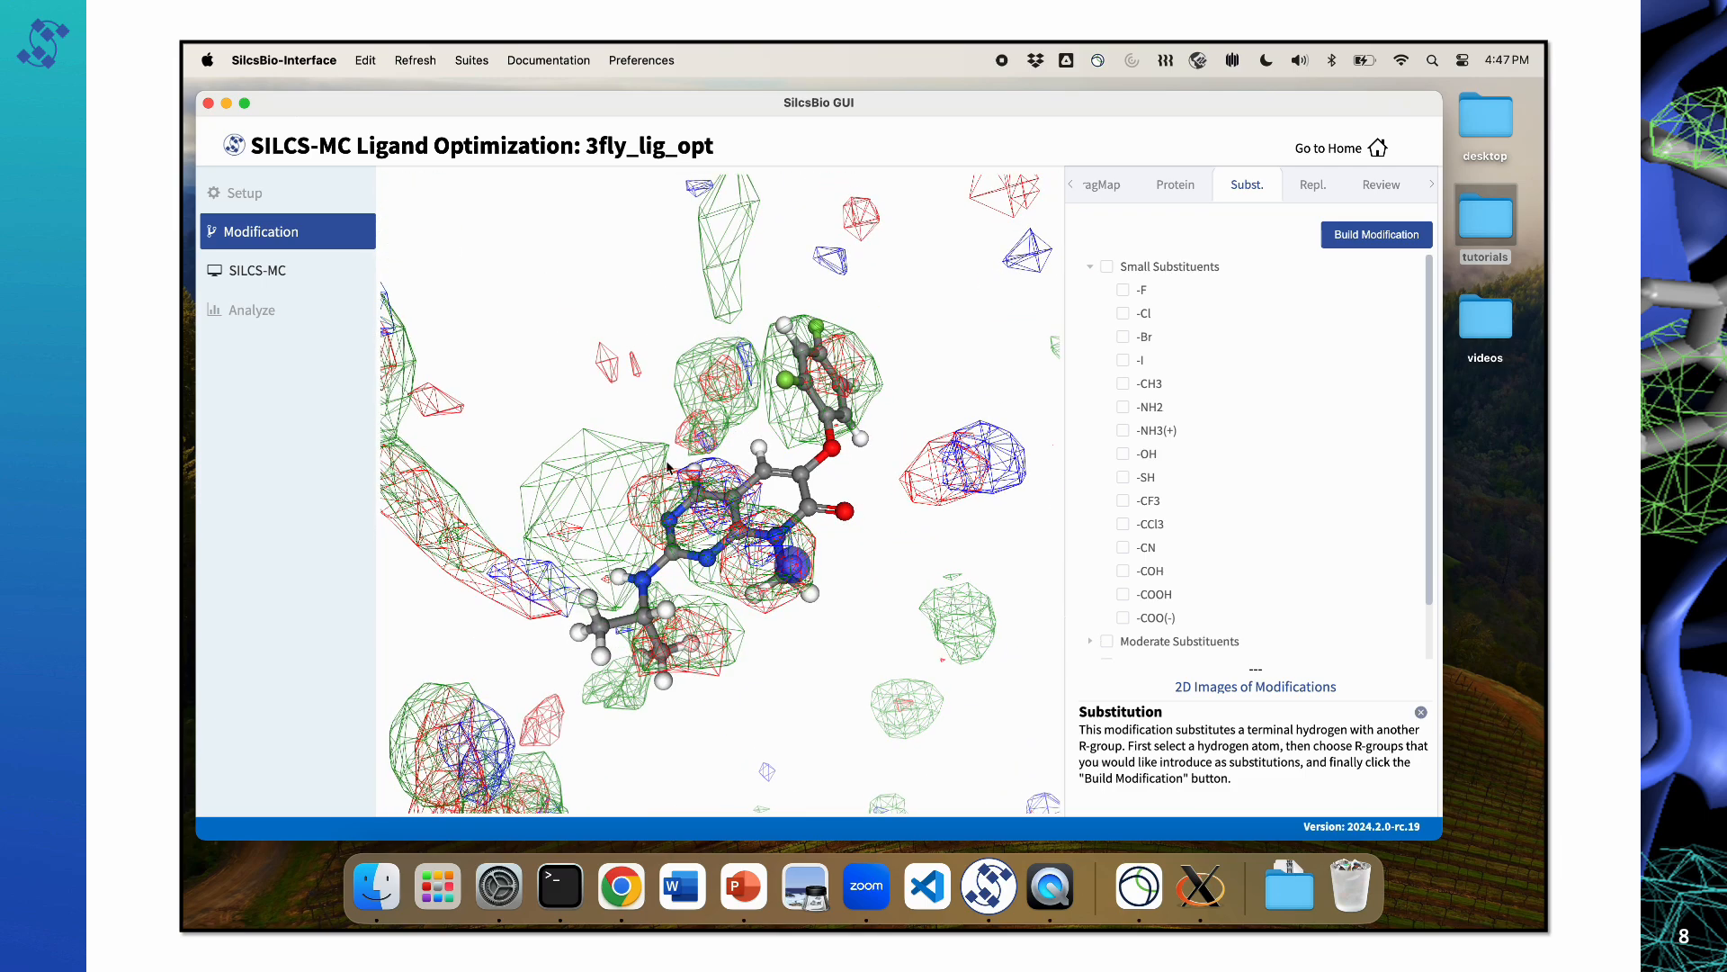
click(589, 591)
drag(605, 577, 556, 583)
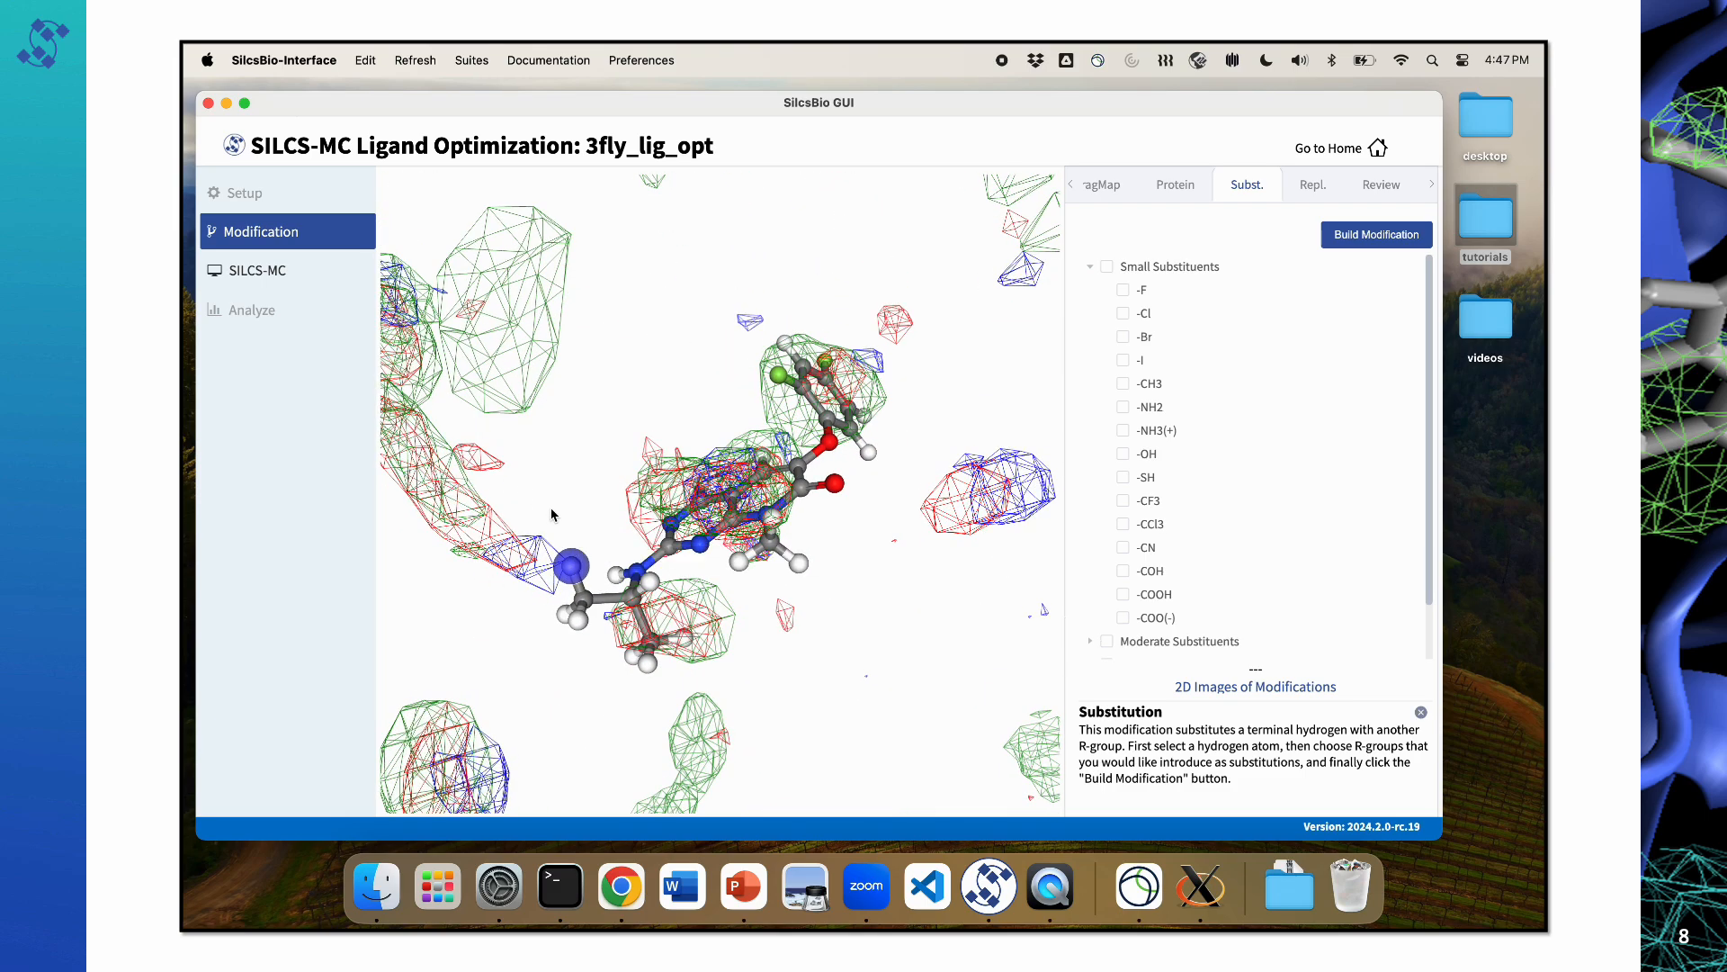
drag(561, 518, 579, 504)
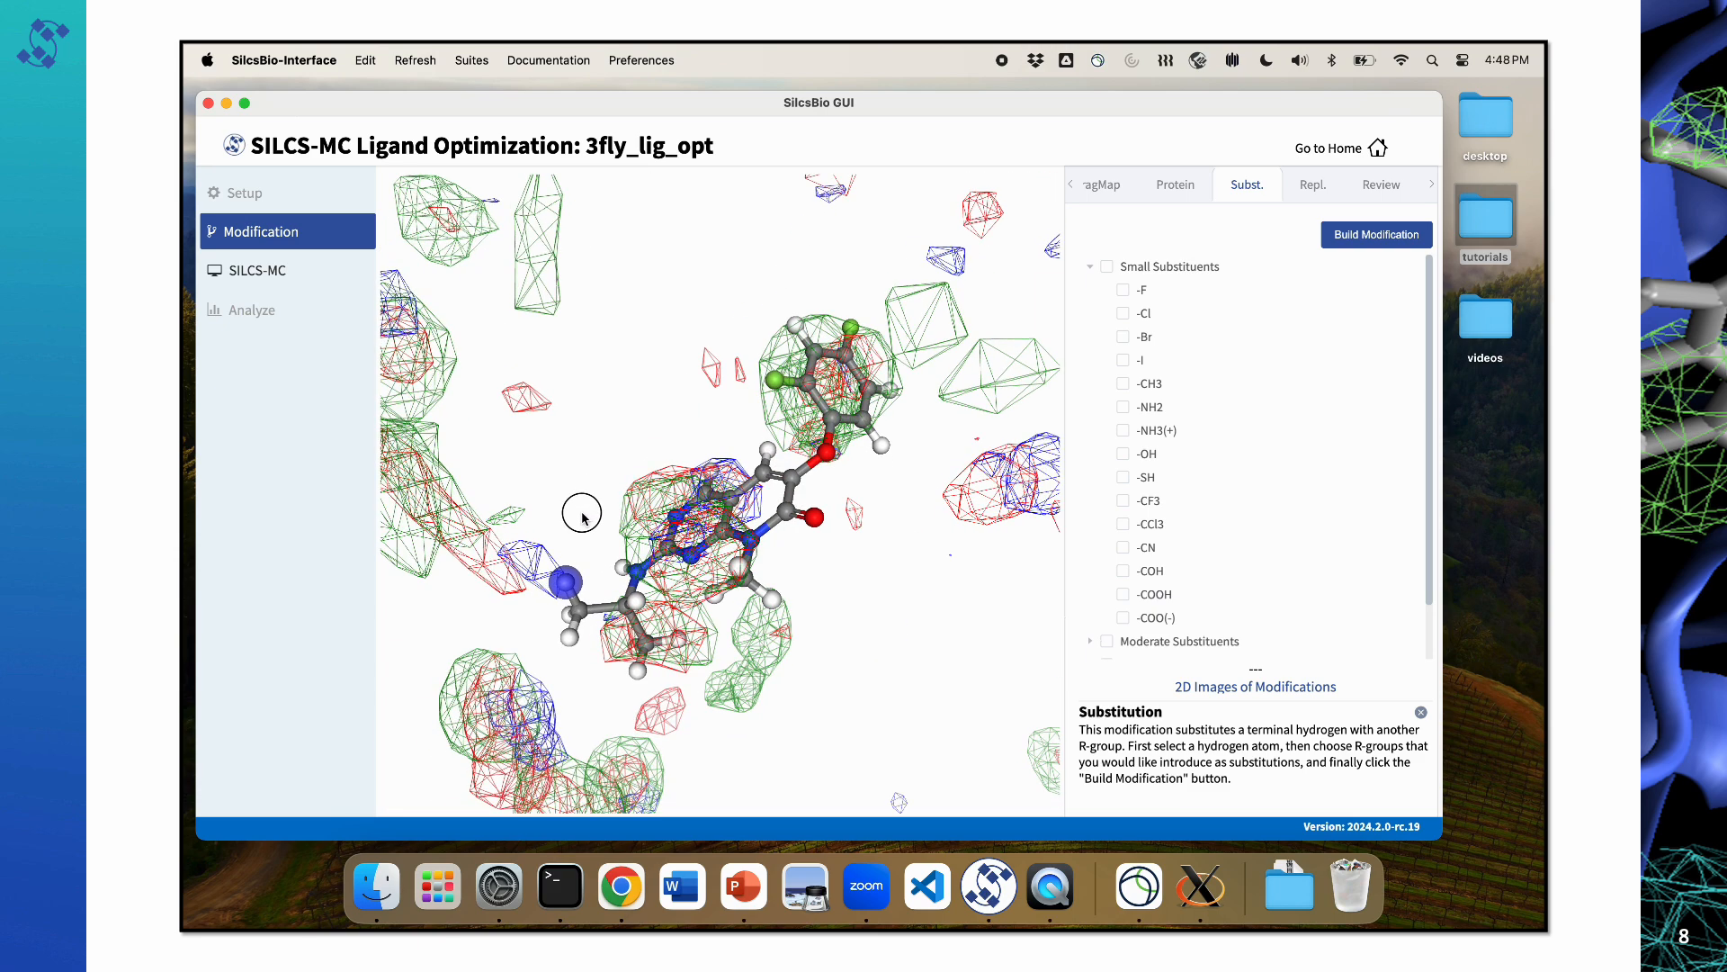
Step: Select all Moderate Substituents for the amine side-chain hydrogen
click(1090, 267)
click(1101, 291)
click(1090, 290)
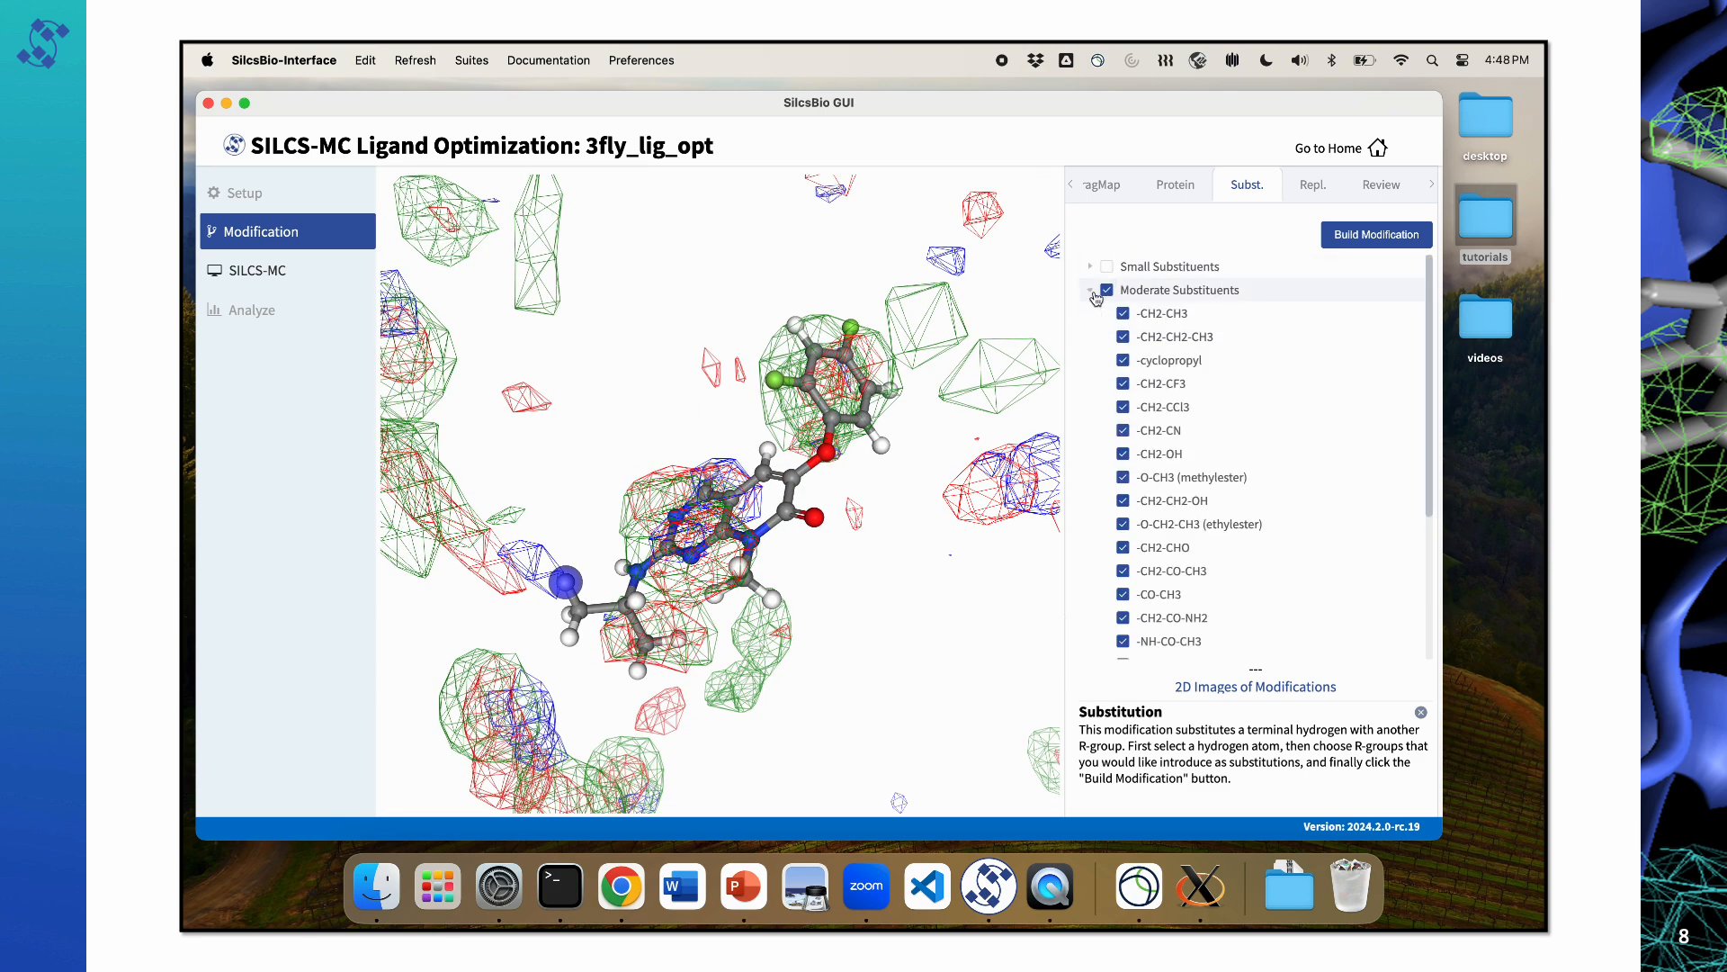
click(1090, 290)
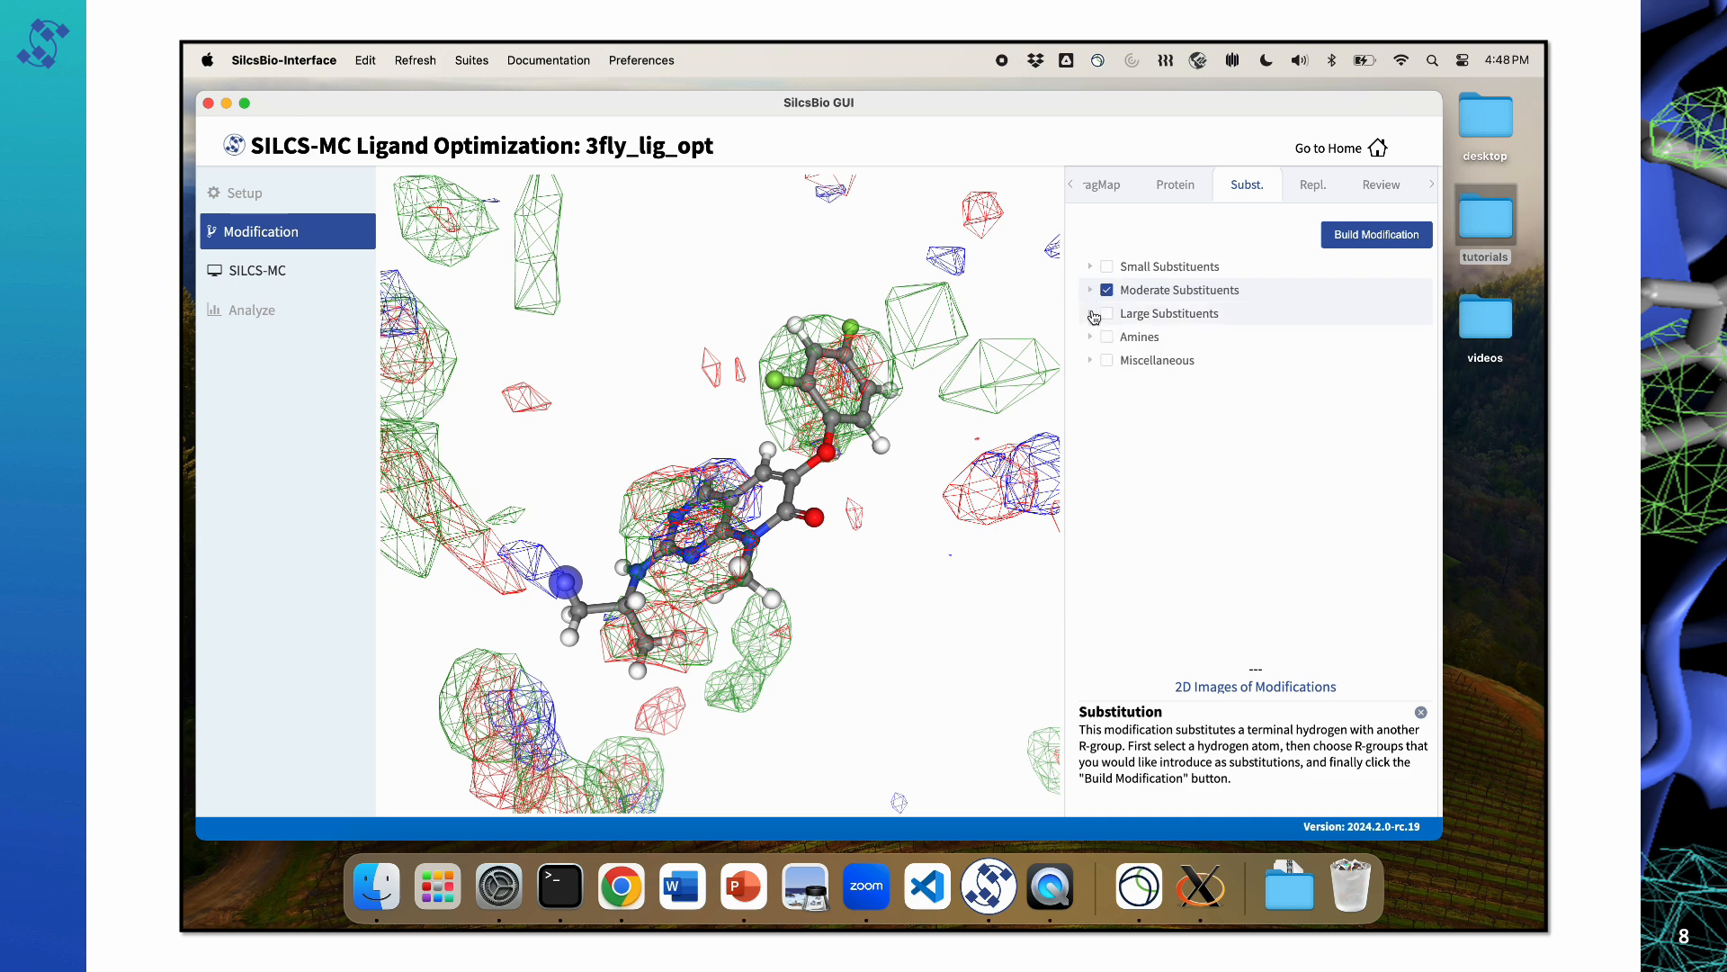
Step: Add benz_ch2ch3_1, benz_ch2ch3_2_r, benz_ch2ch3_2_s, benz_ch3 and benzene from the Large Substituents and build the modifications
click(1090, 314)
scroll(1114, 547, down, 2)
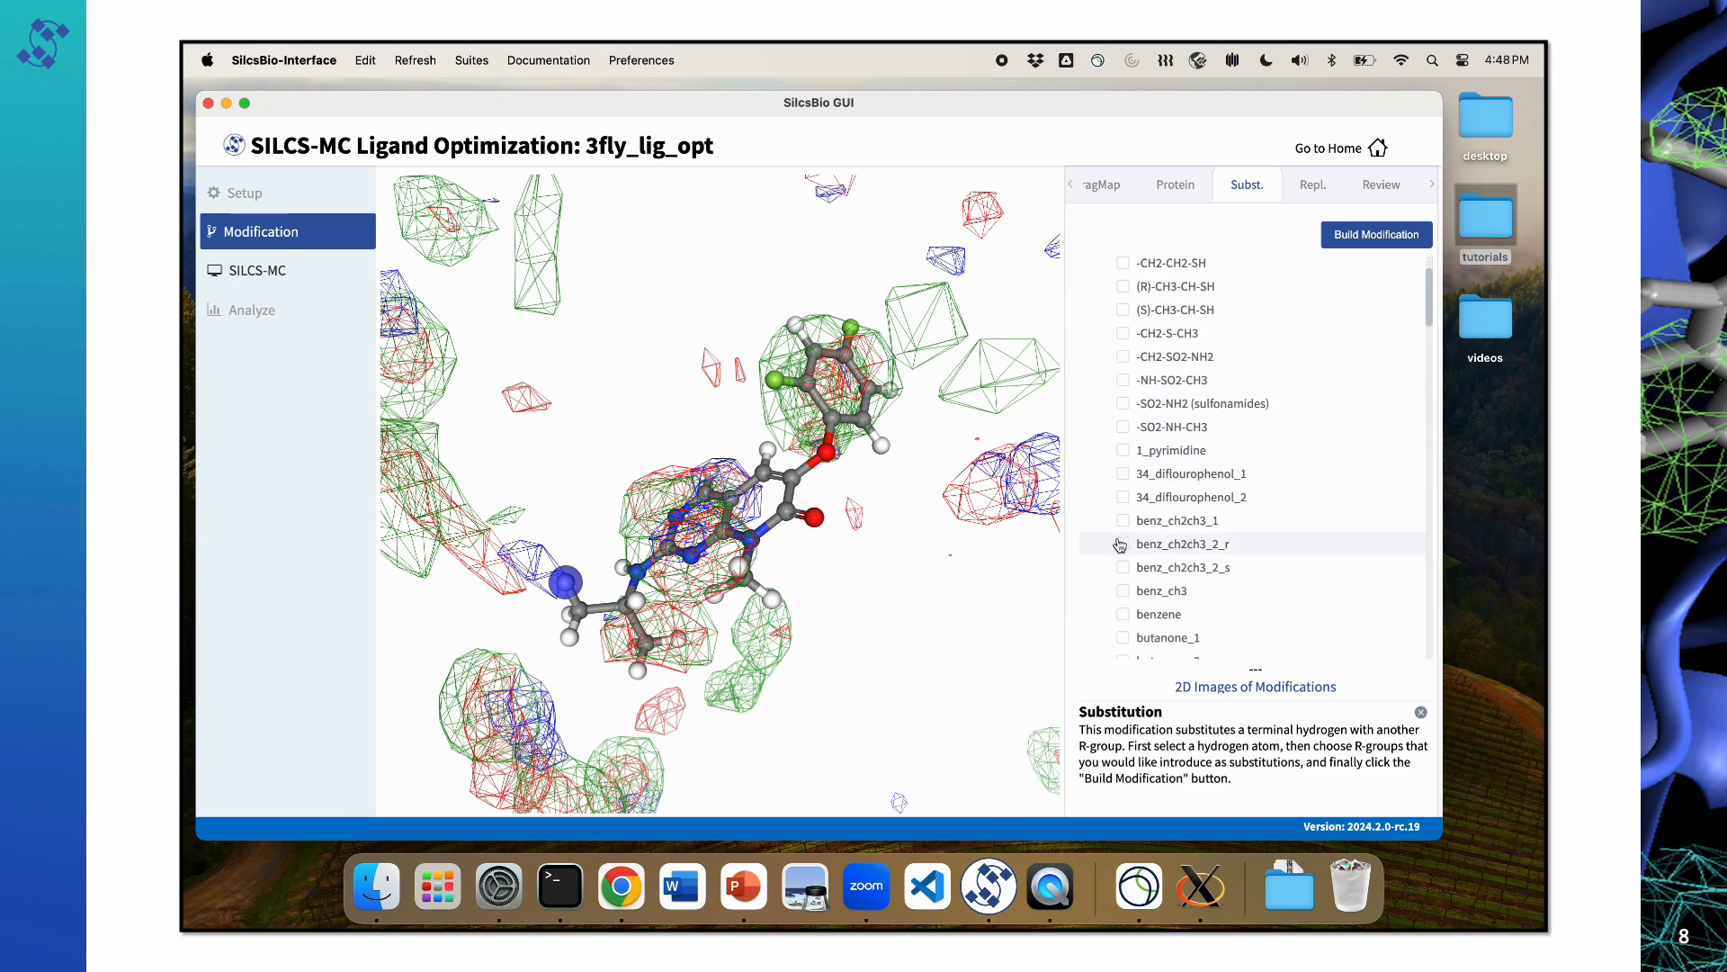
click(1123, 520)
click(1122, 543)
click(1122, 566)
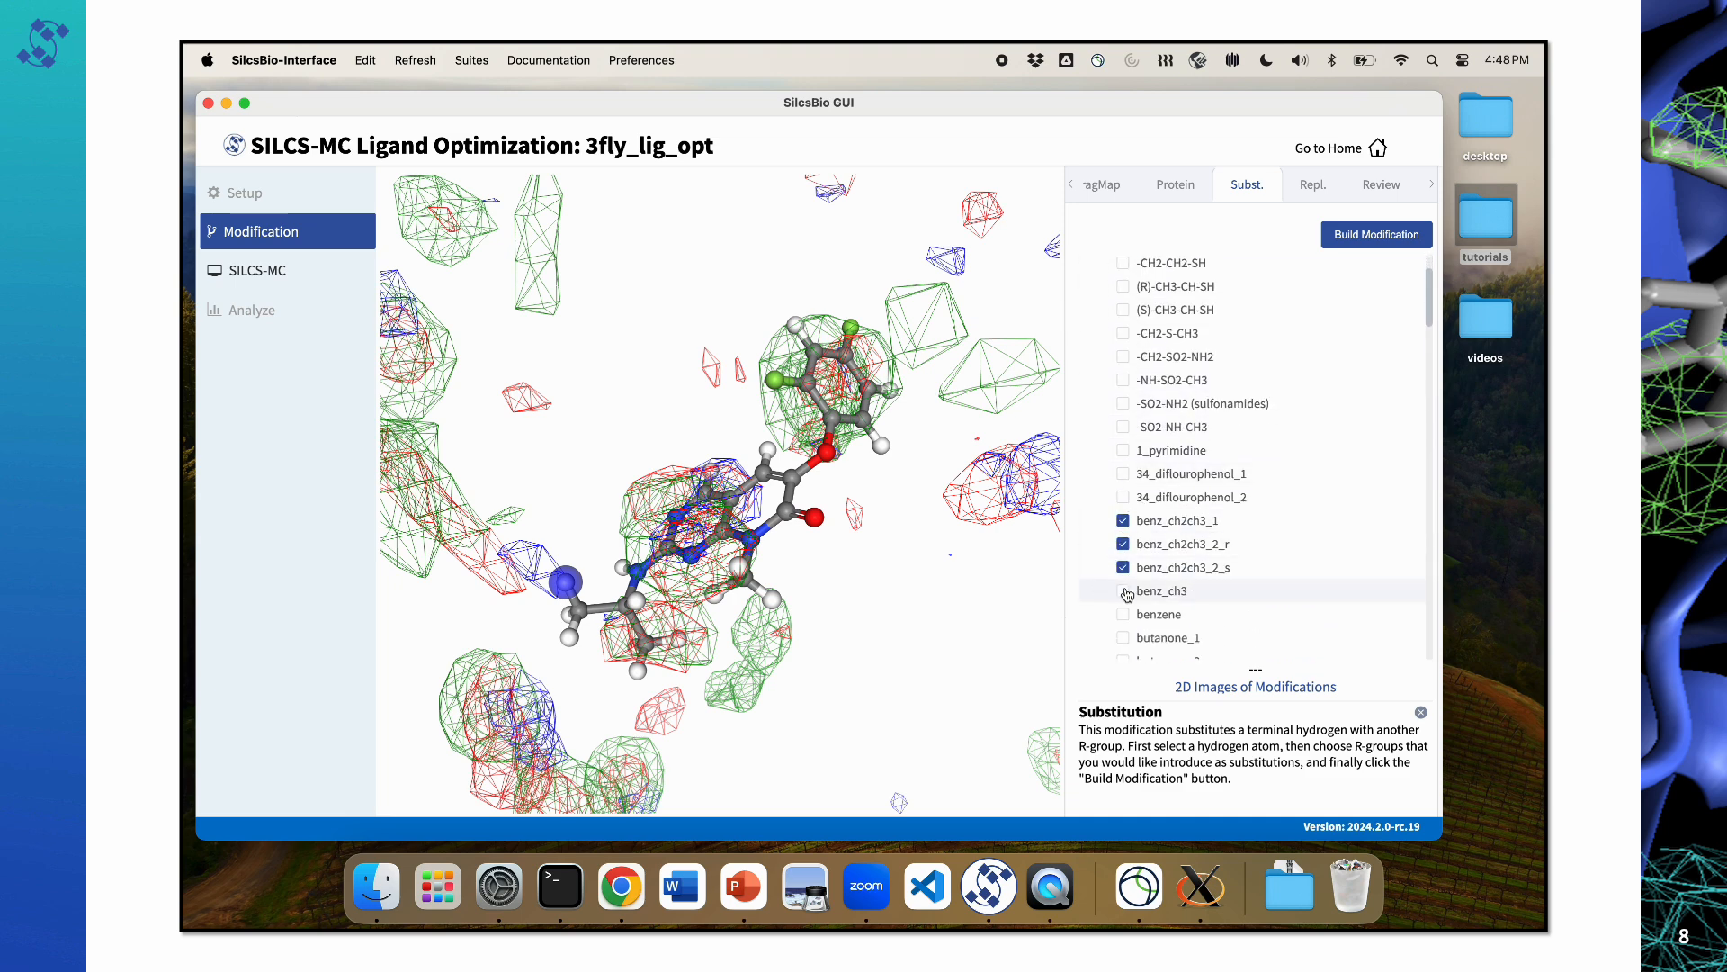
click(1123, 591)
click(1122, 613)
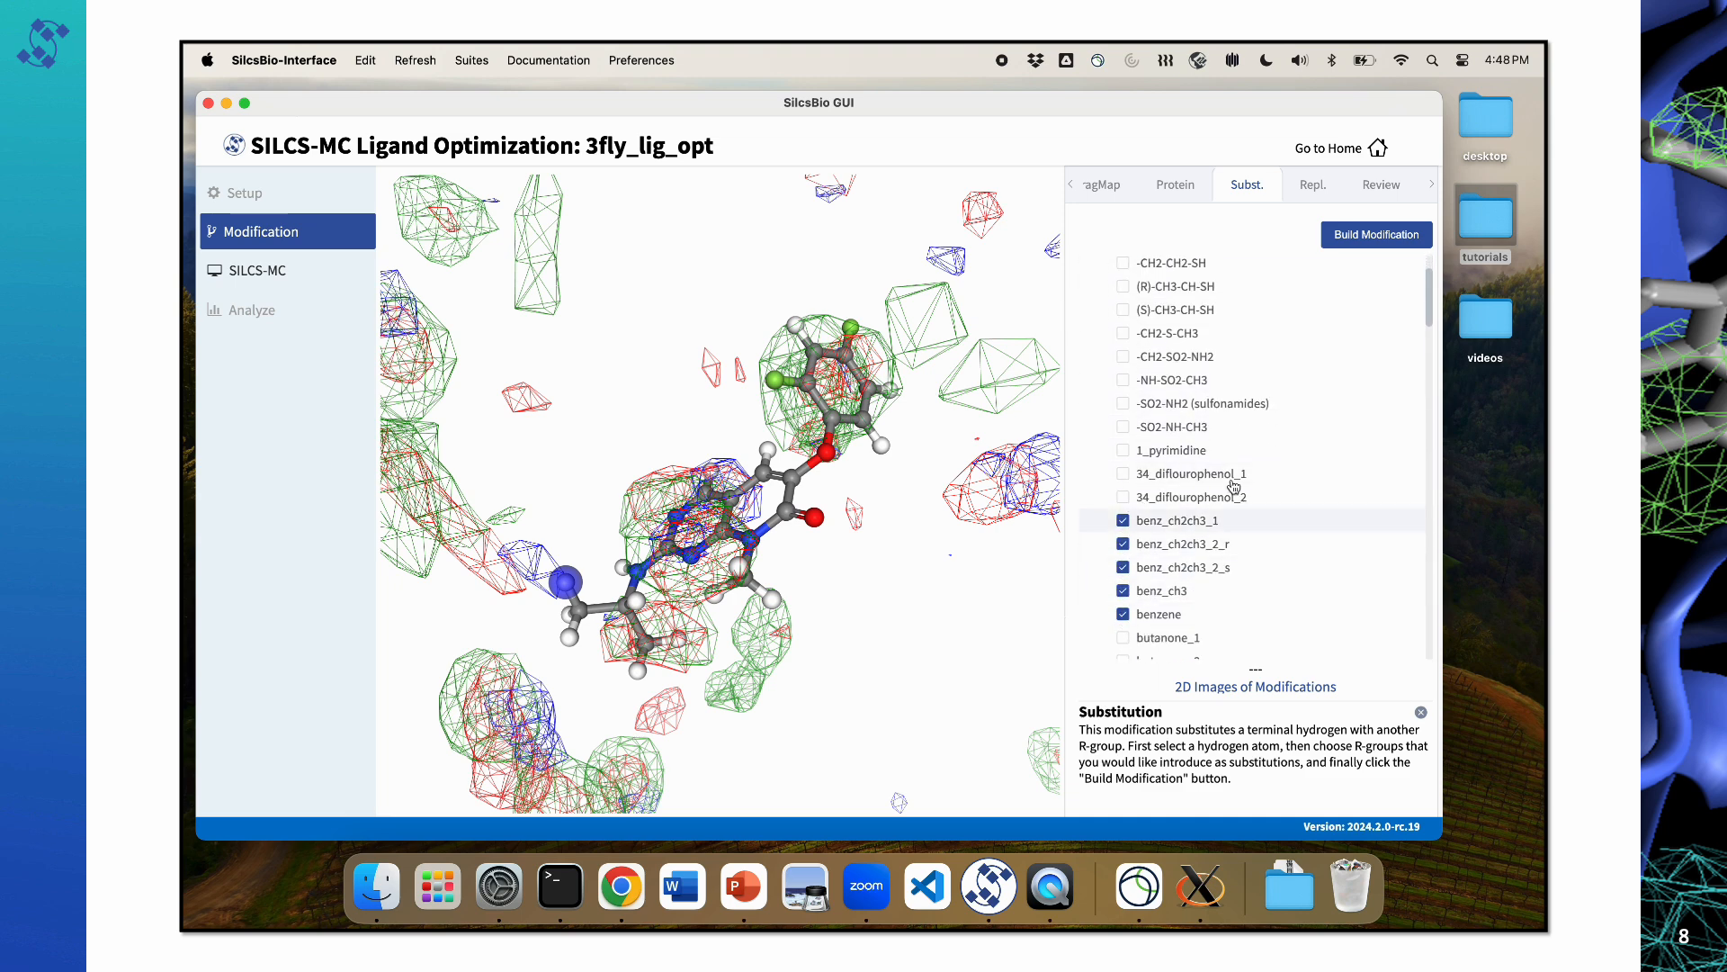
click(1398, 237)
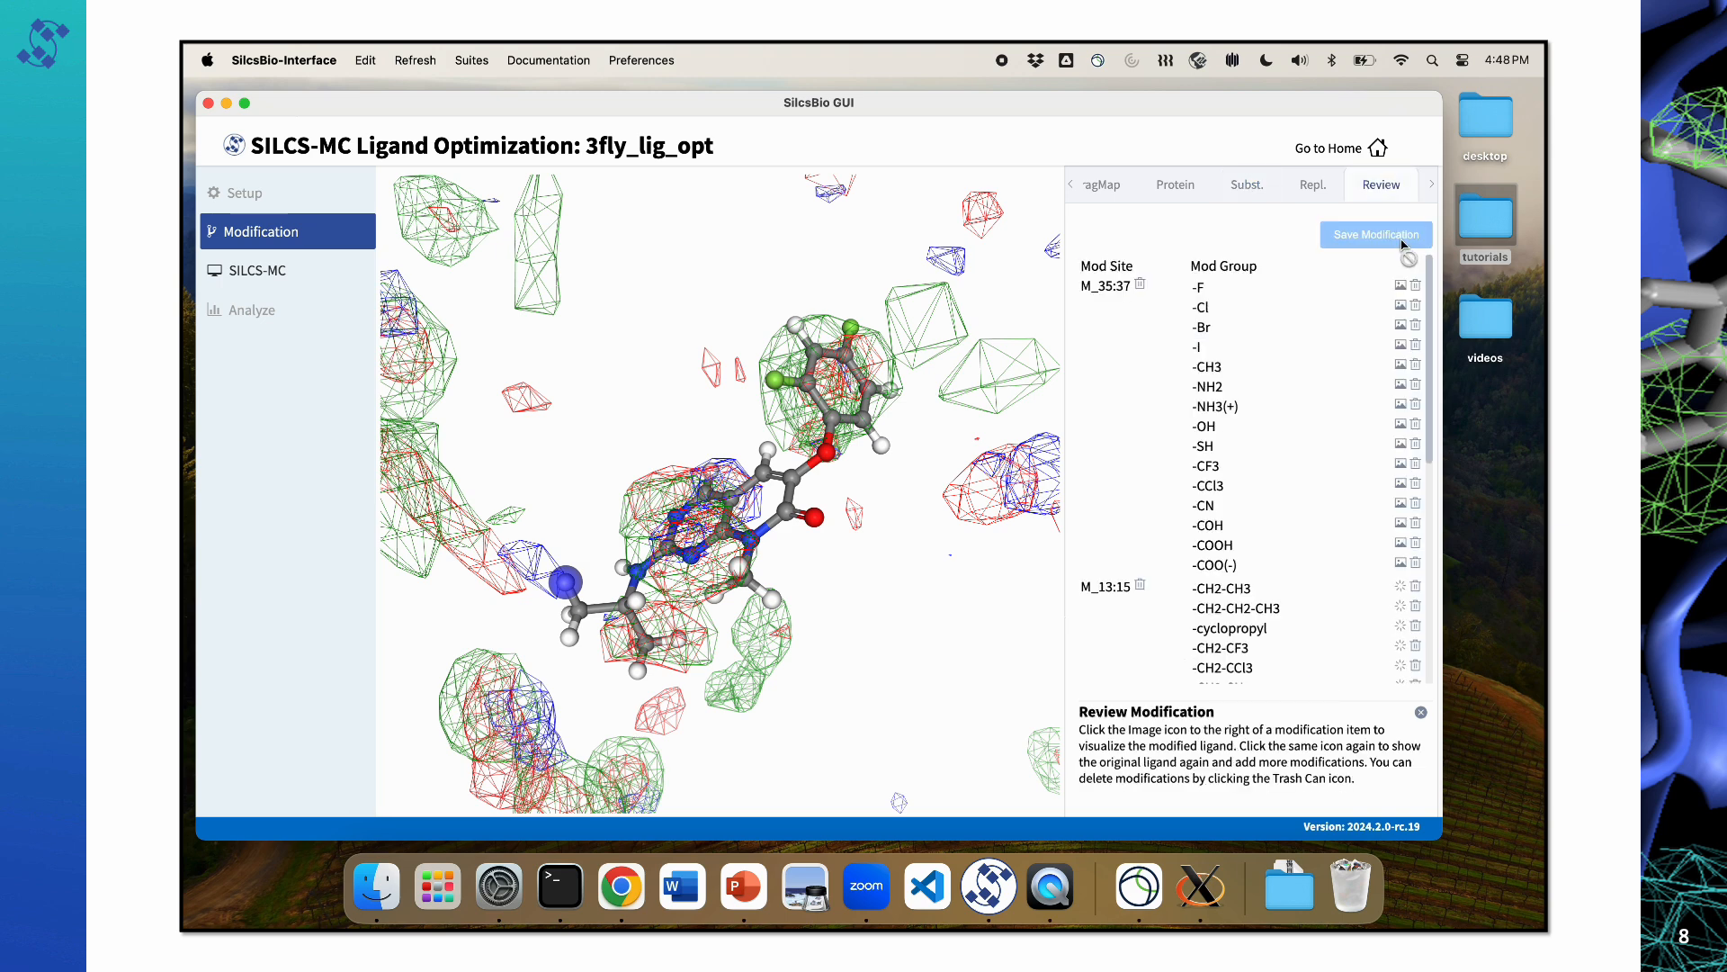
Step: Preview the -NH-CO-CH3 modification on the side chain and save all ligand modifications
scroll(1318, 504, down, 10)
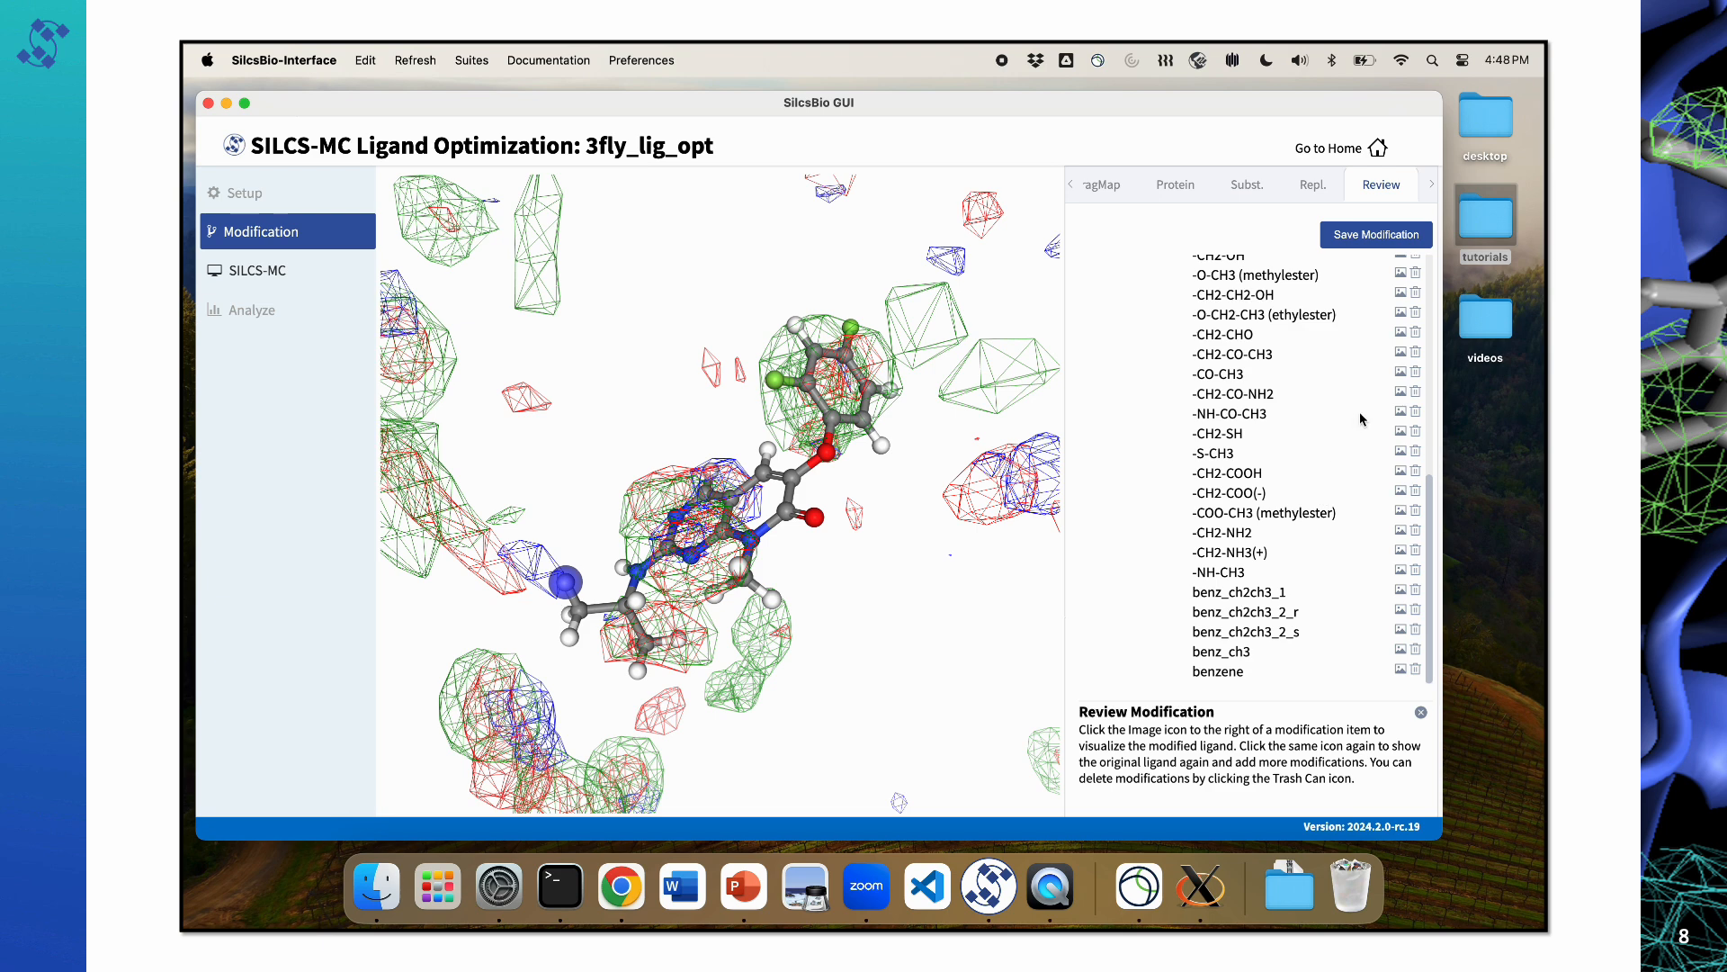
click(1401, 413)
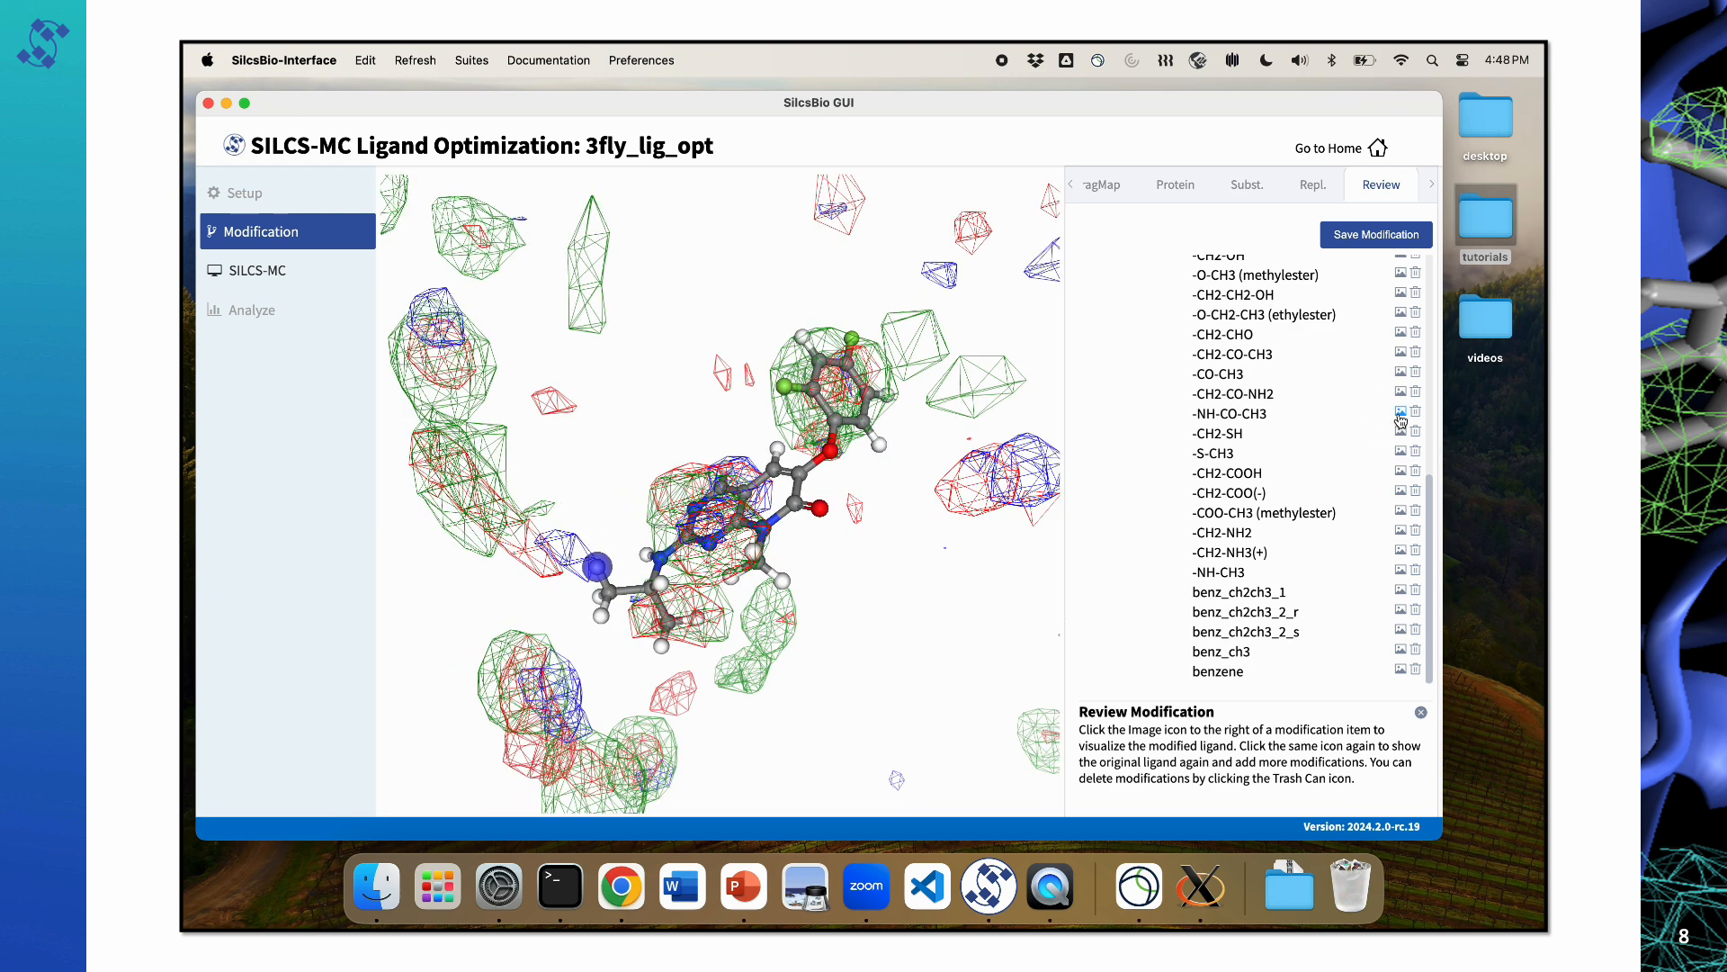
click(1383, 235)
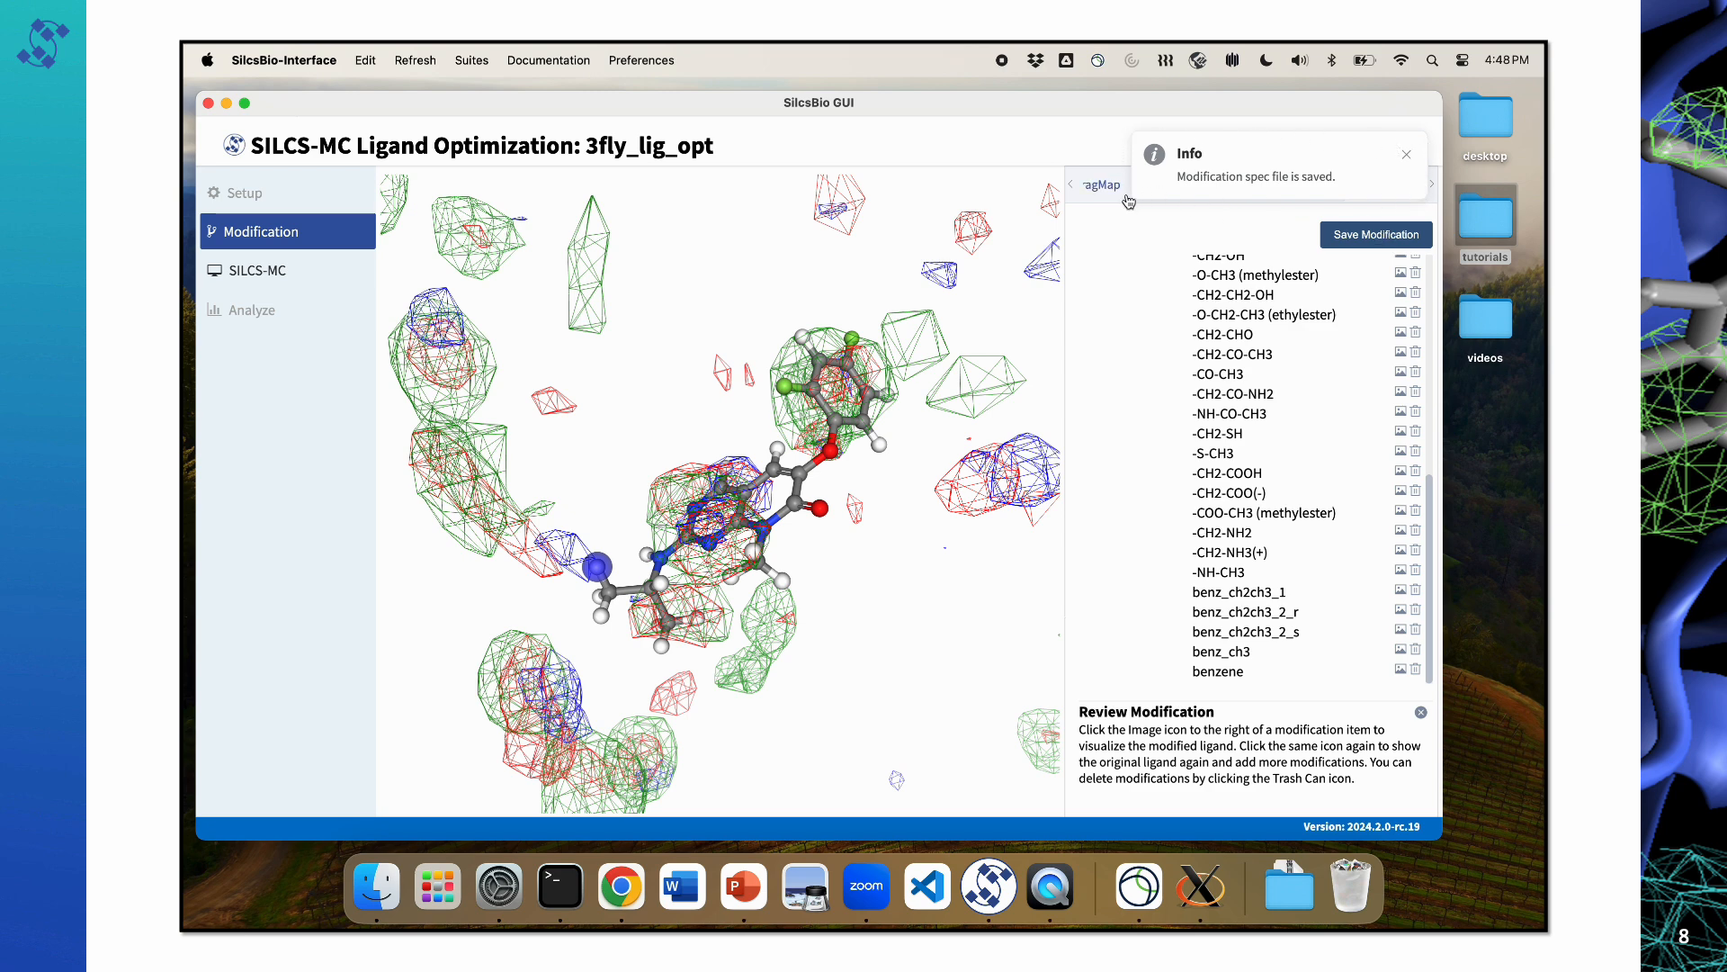
Step: Open the SILCS-MC stage of the project and check the number of saved ligand modifications
drag(671, 417, 683, 436)
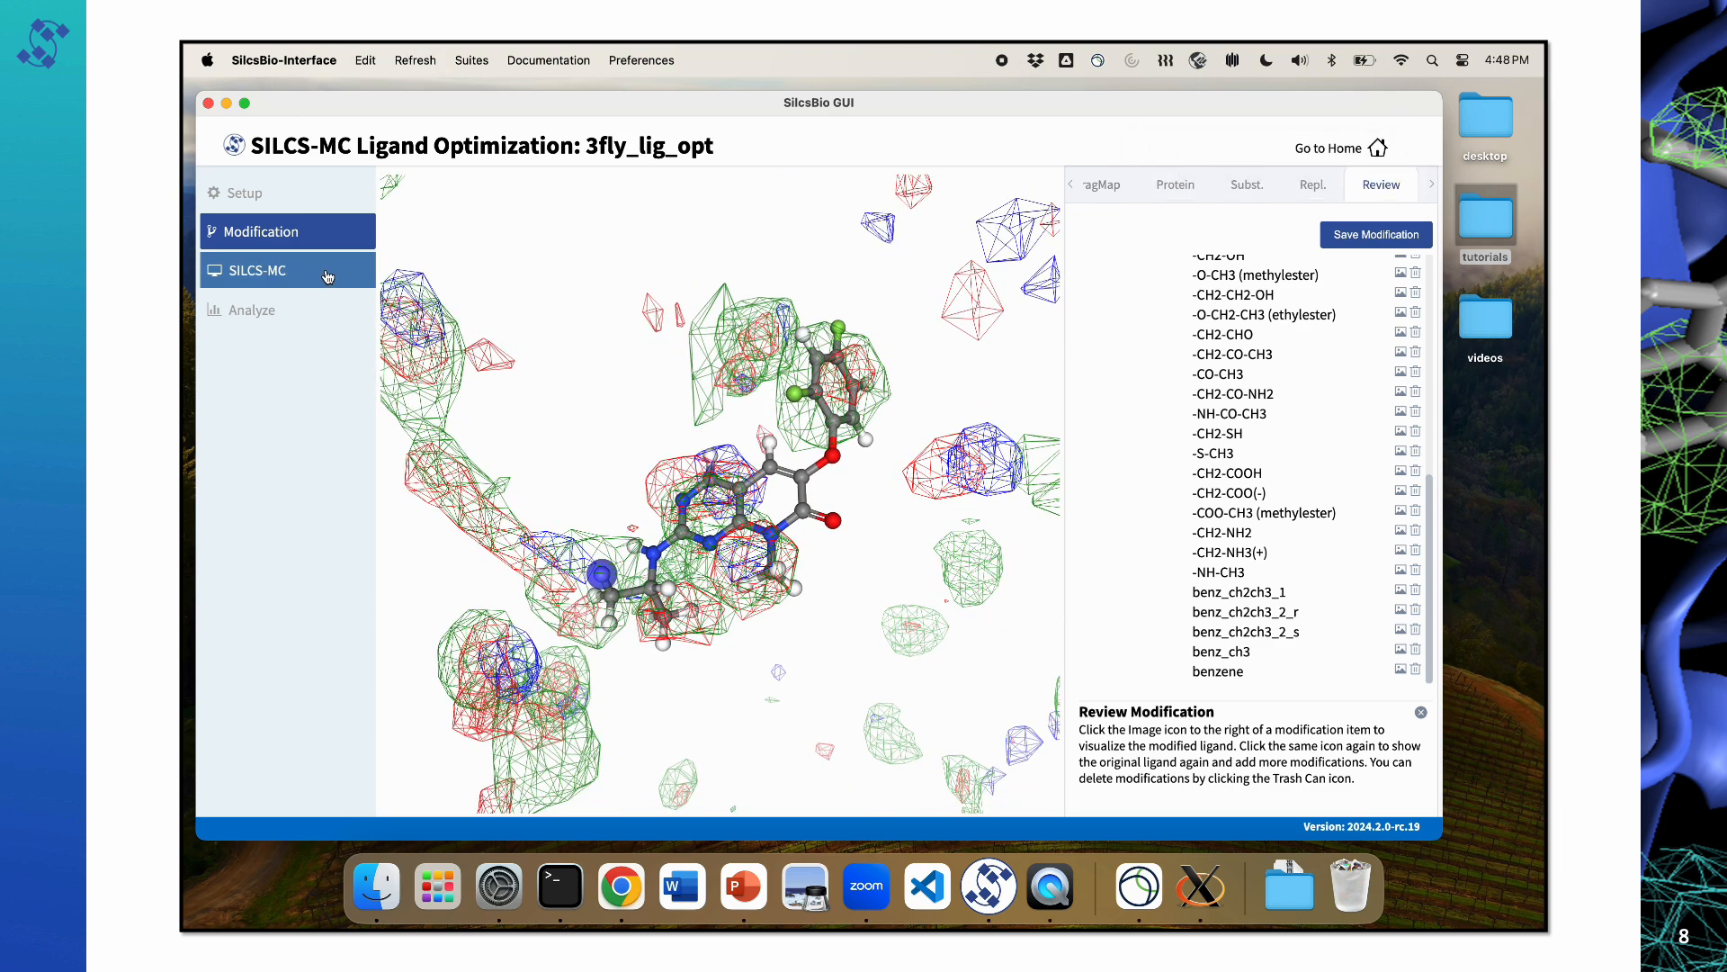
click(353, 275)
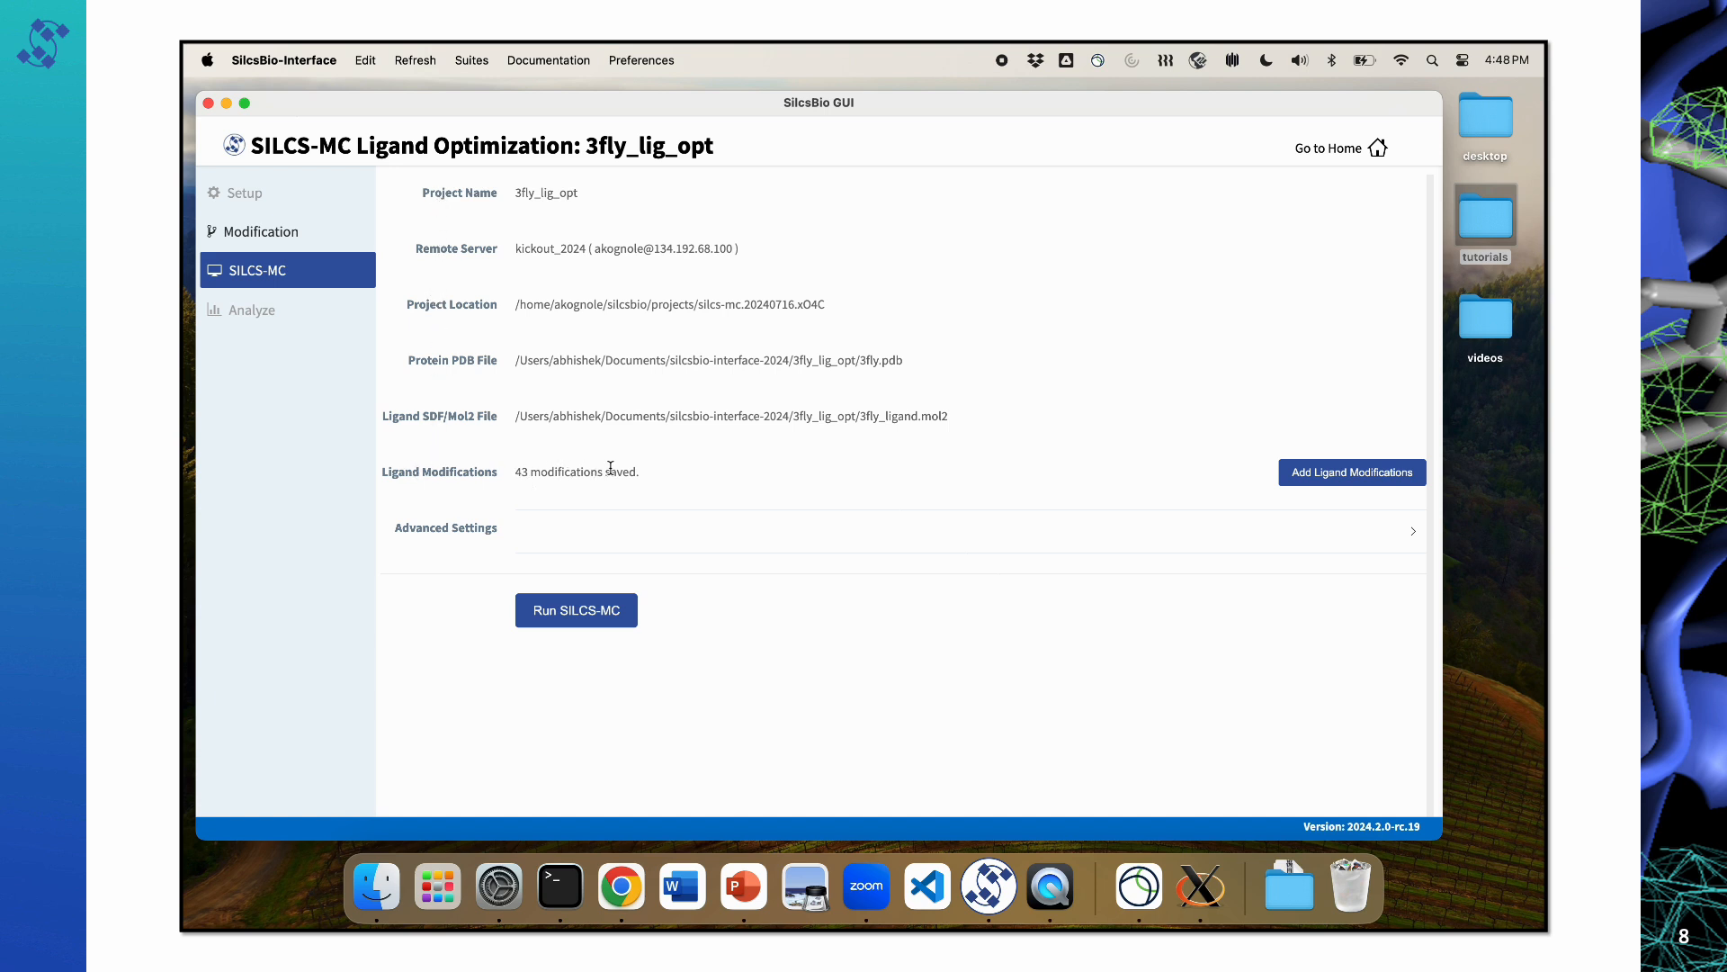
drag(640, 475, 513, 470)
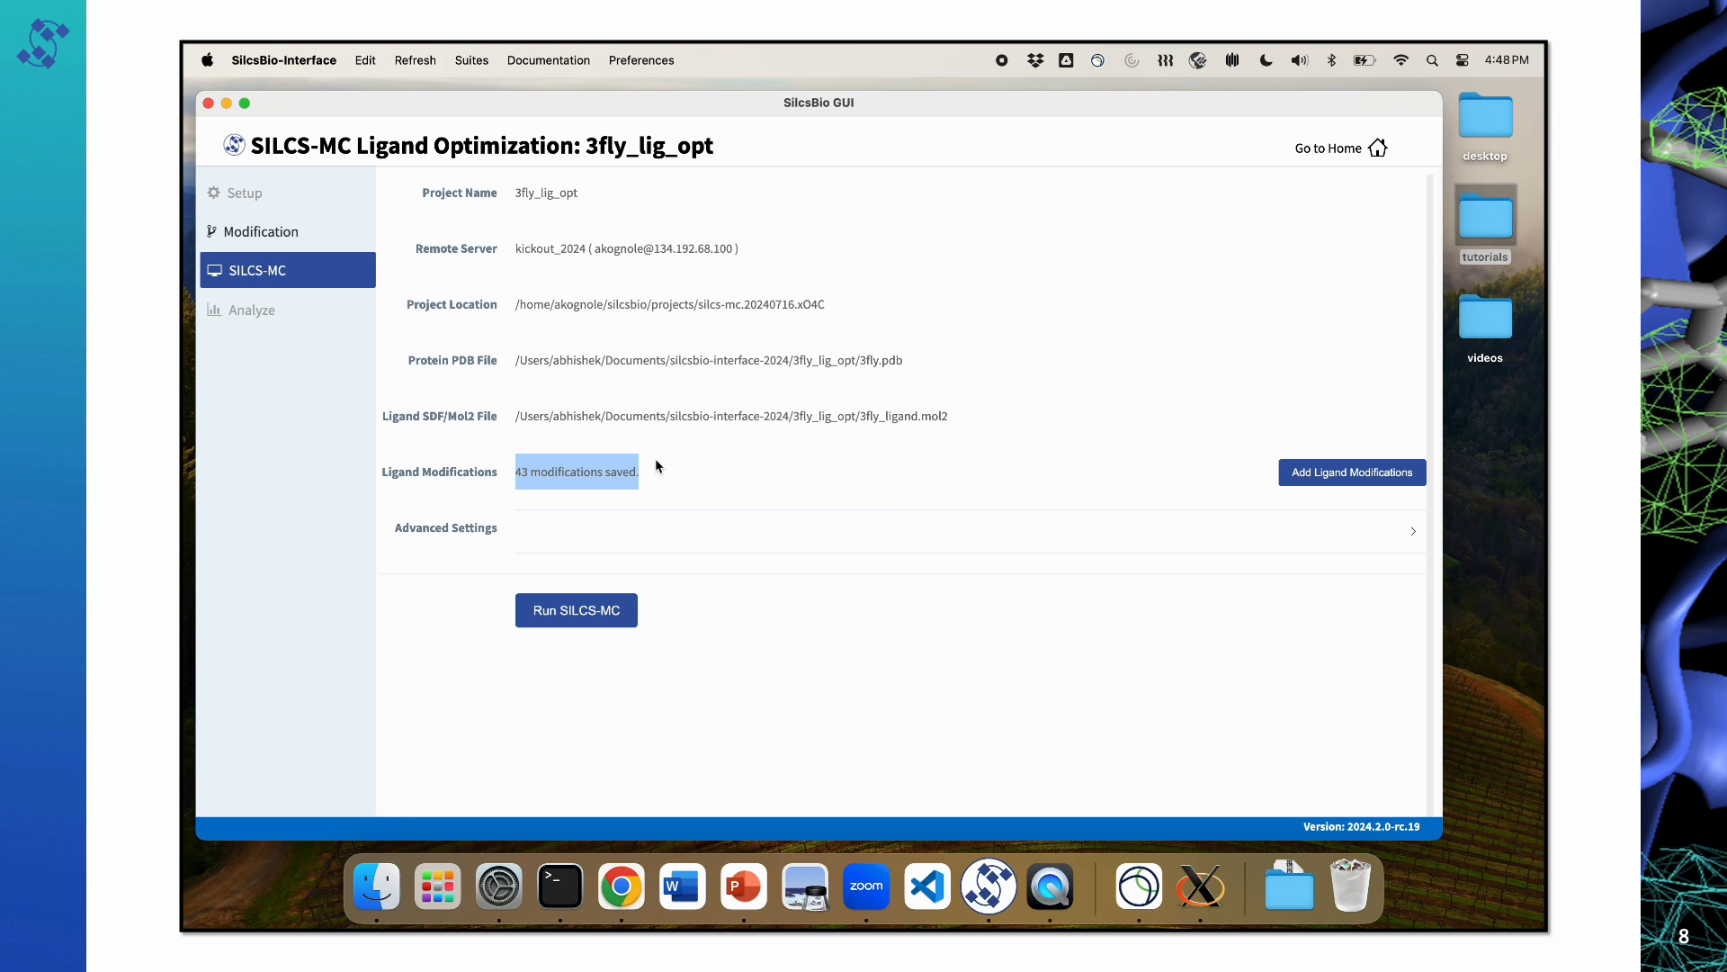
click(657, 464)
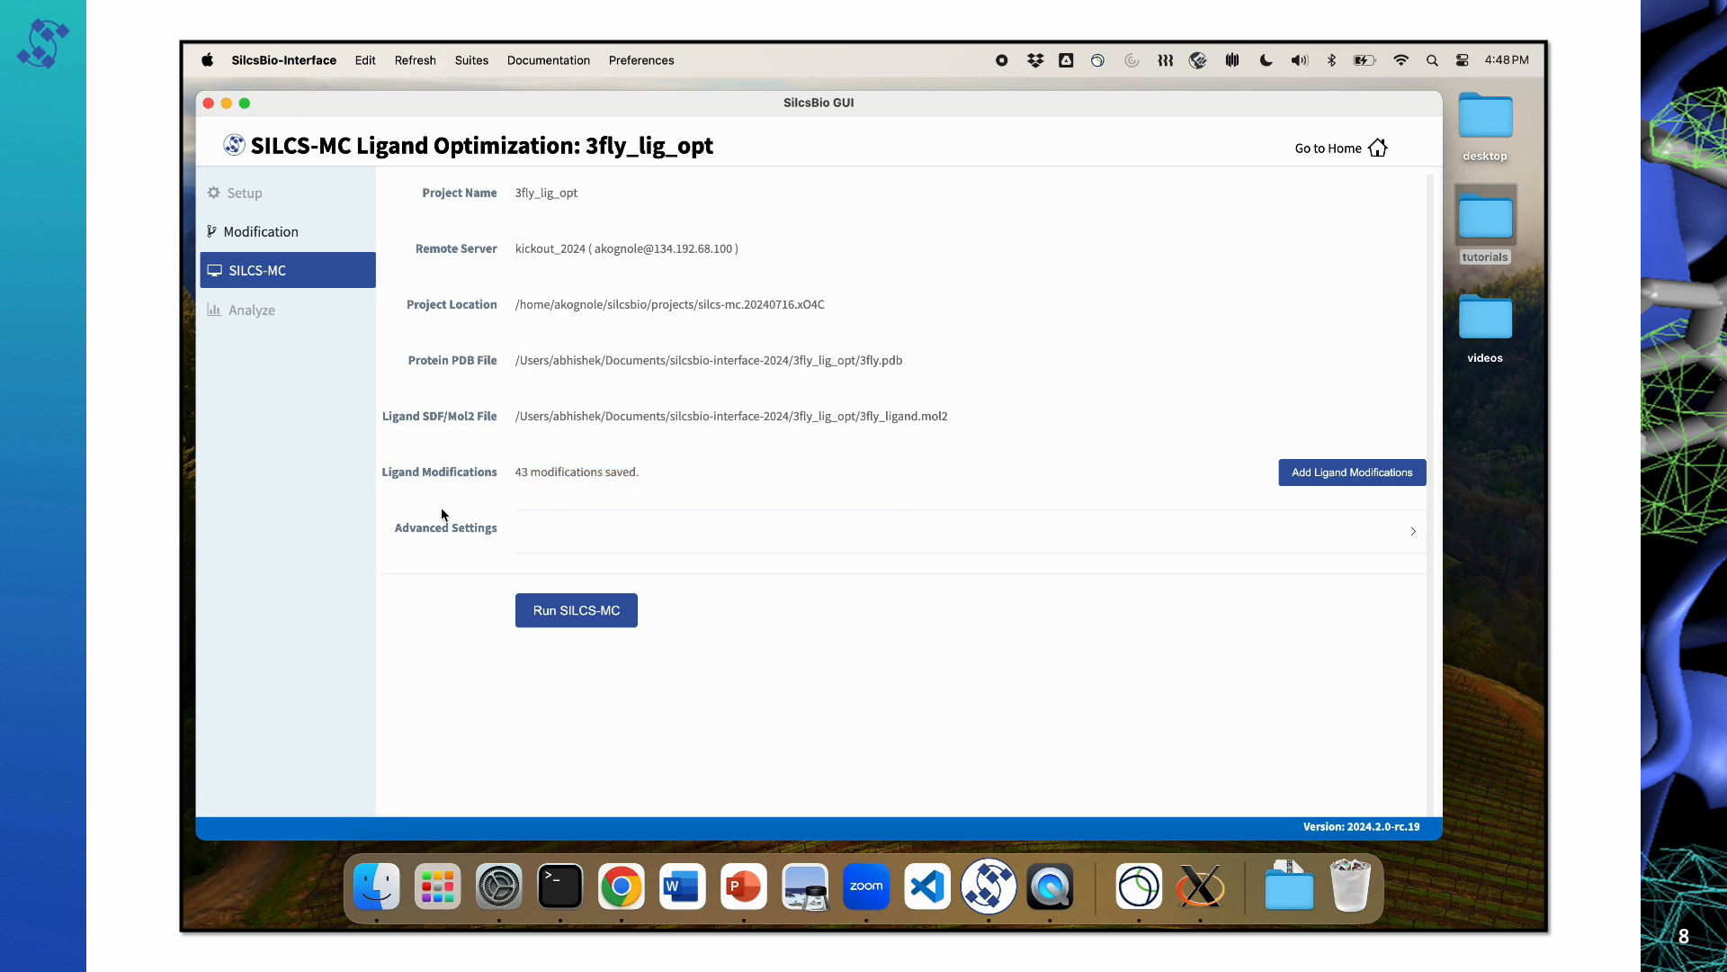
Step: Include halogen FragMaps, set the job bundle to 4, run SILCS-MC, and close the completed job submission
click(852, 548)
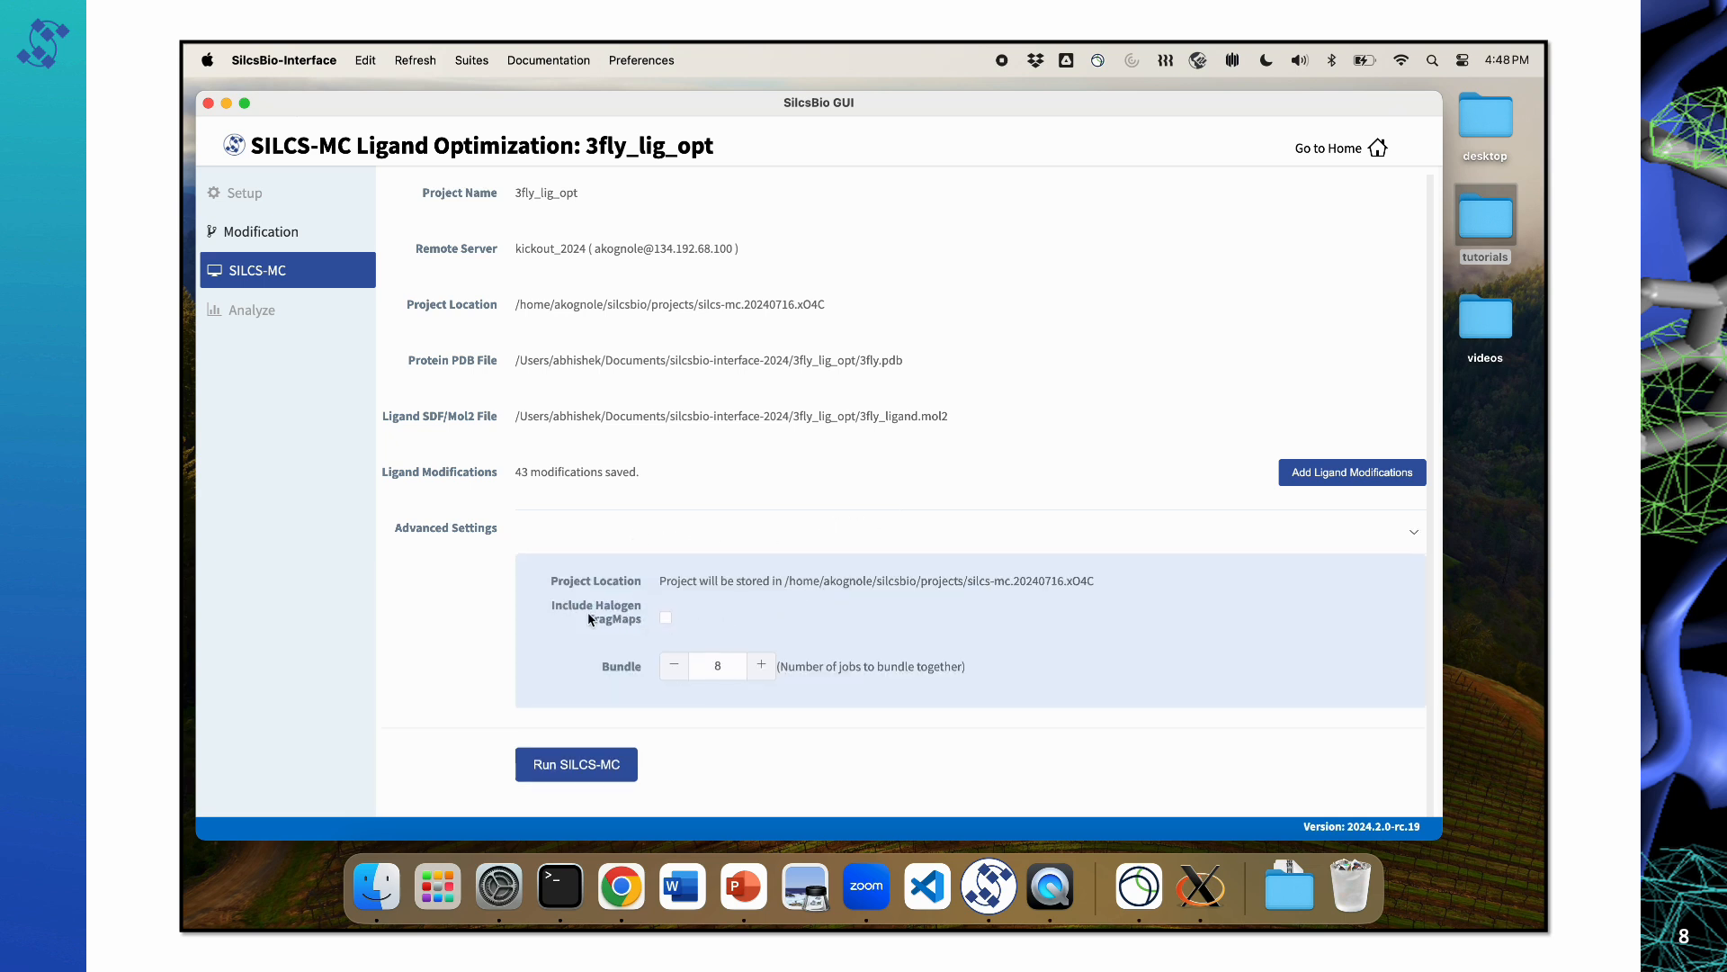
click(666, 619)
click(667, 619)
click(674, 666)
click(673, 667)
click(674, 667)
click(612, 763)
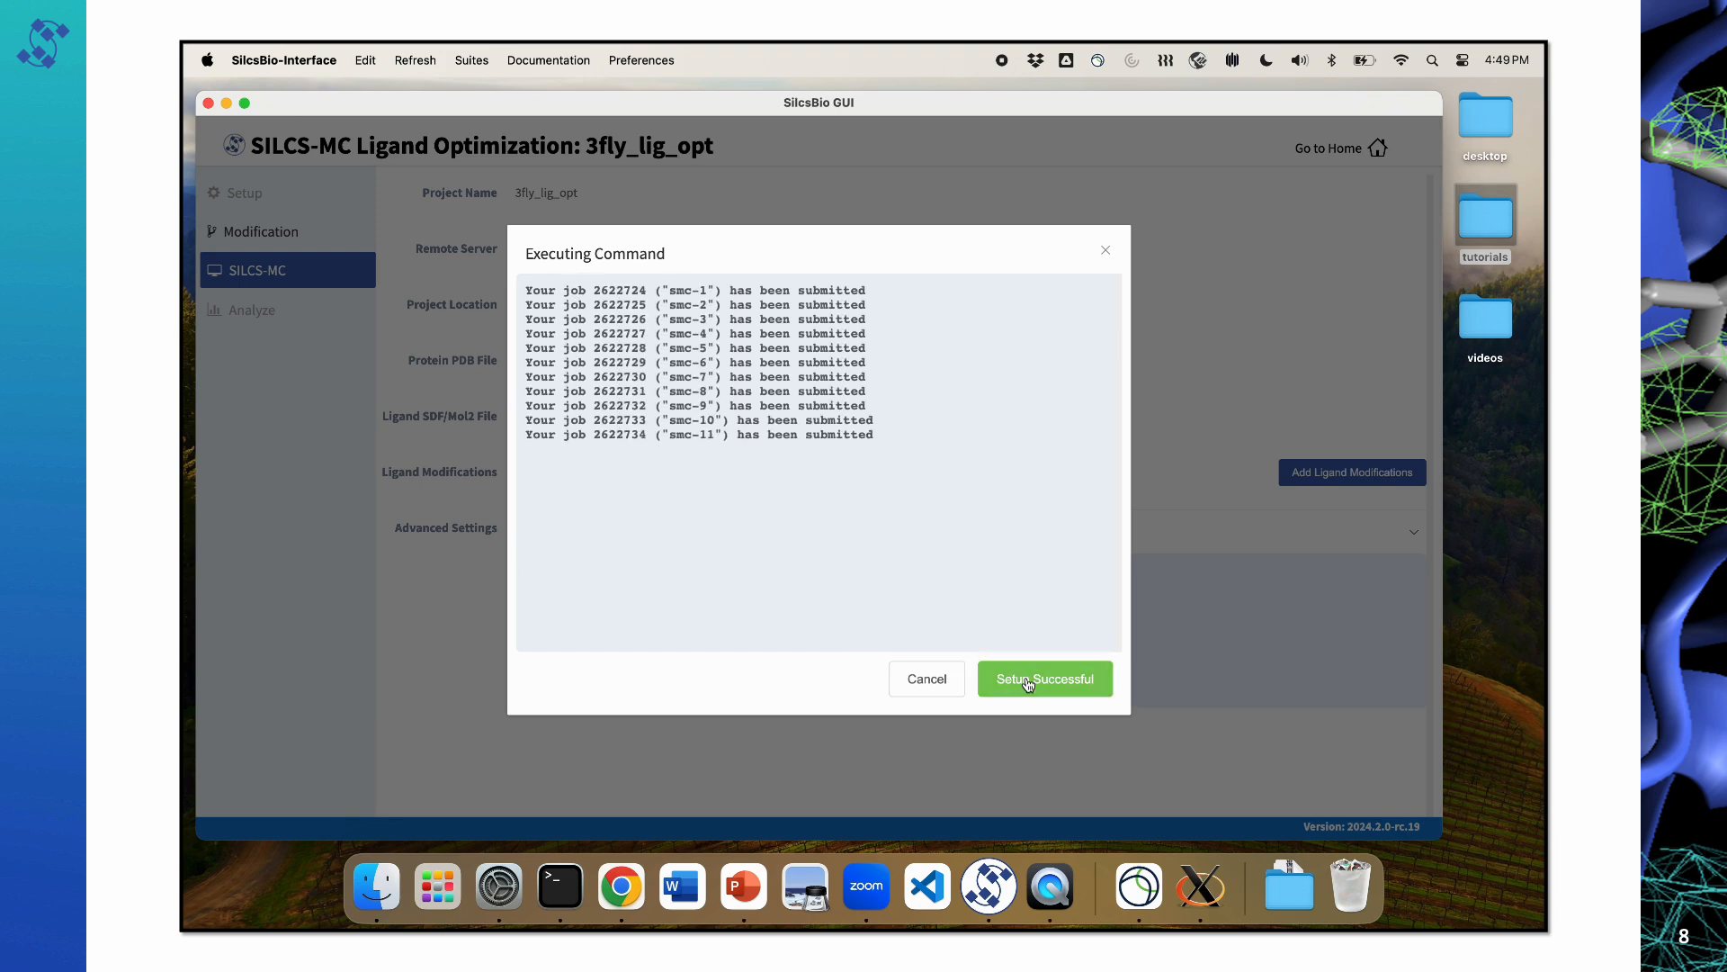
click(1028, 681)
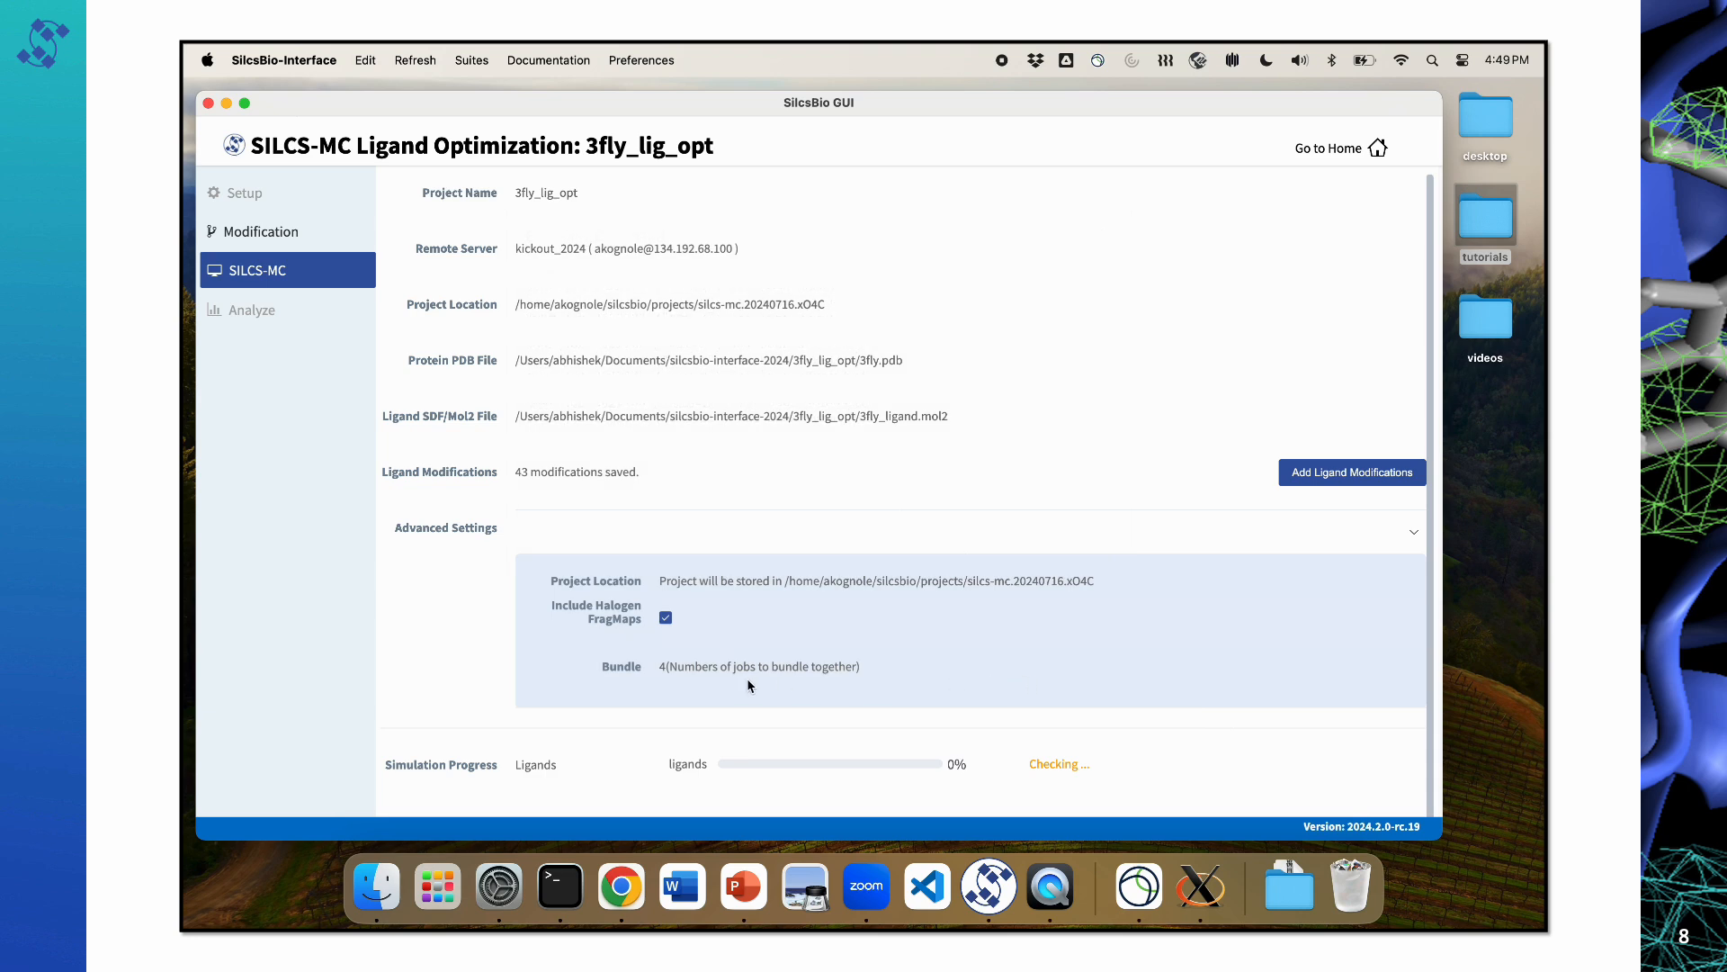
Step: Check the simulation progress of each modified ligand and refresh the job status
scroll(749, 686, down, 1)
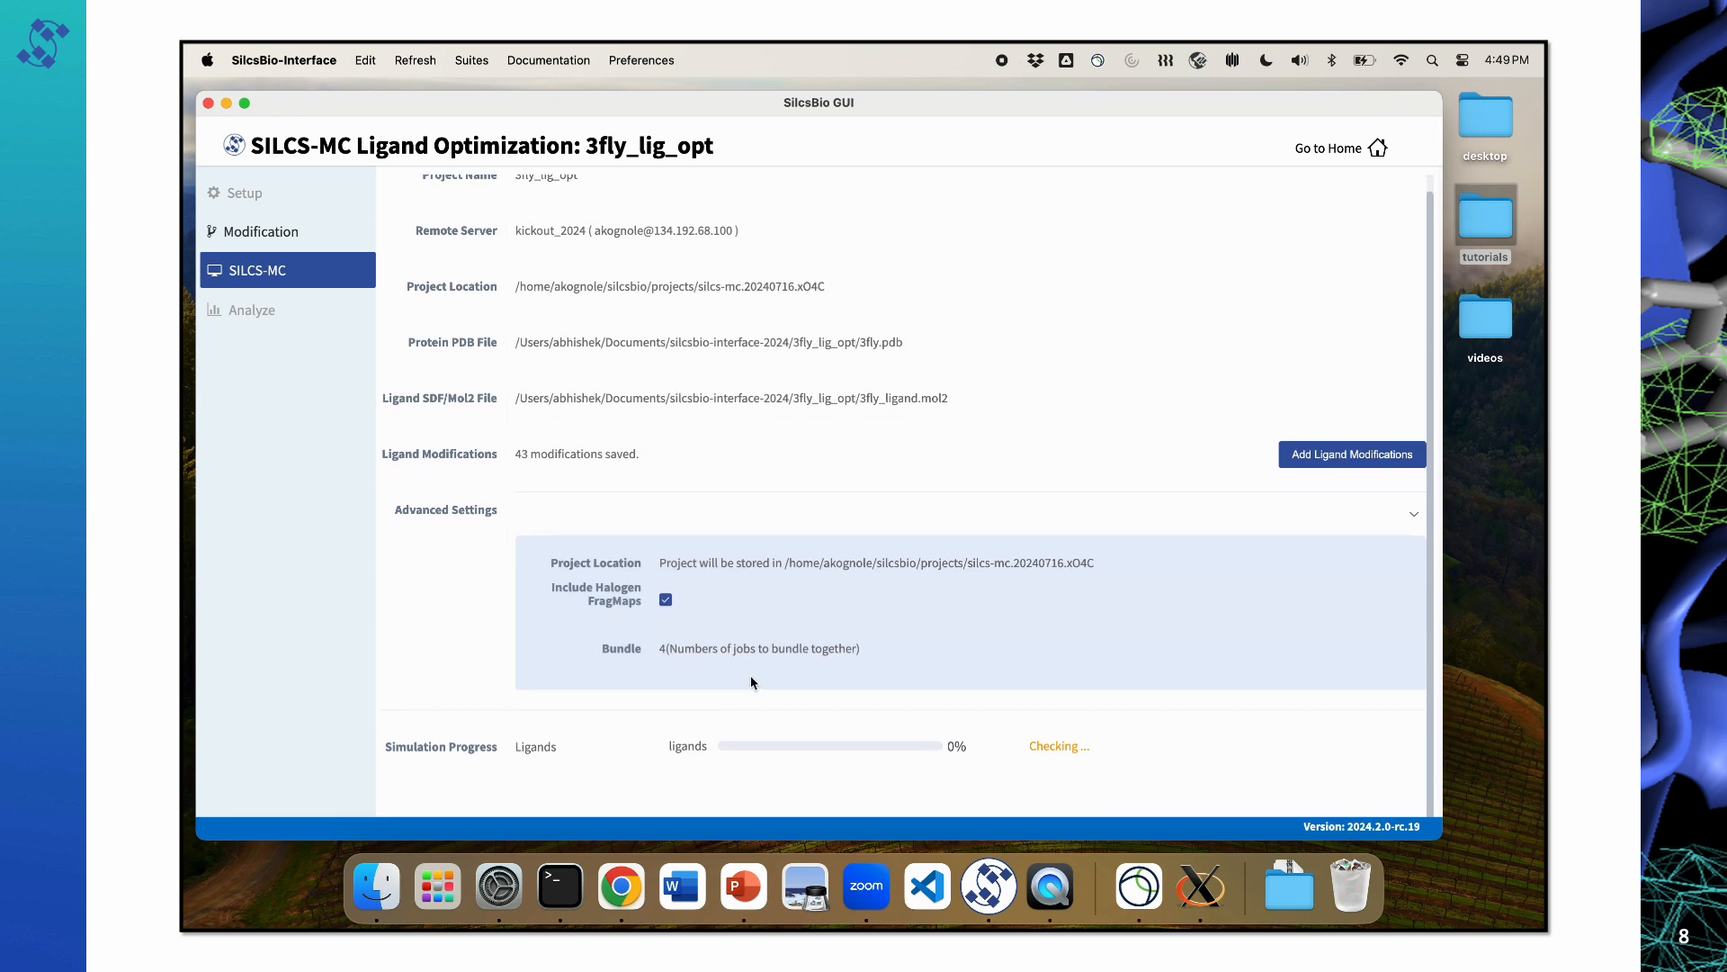
scroll(751, 681, down, 15)
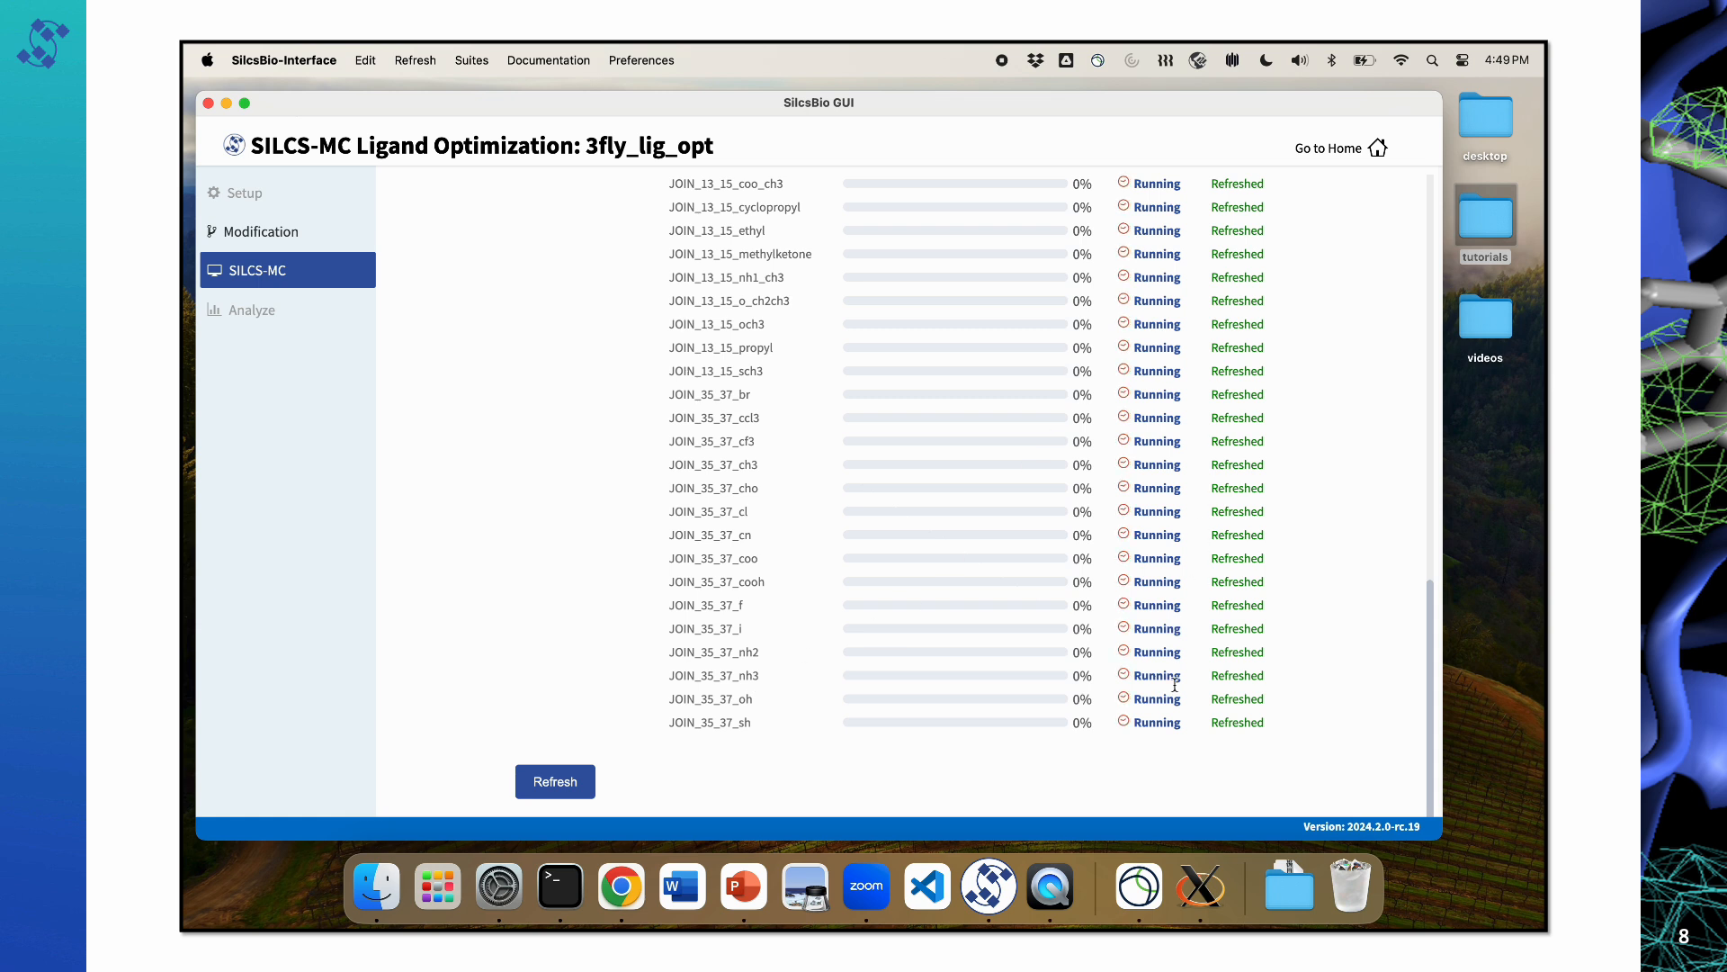
click(576, 782)
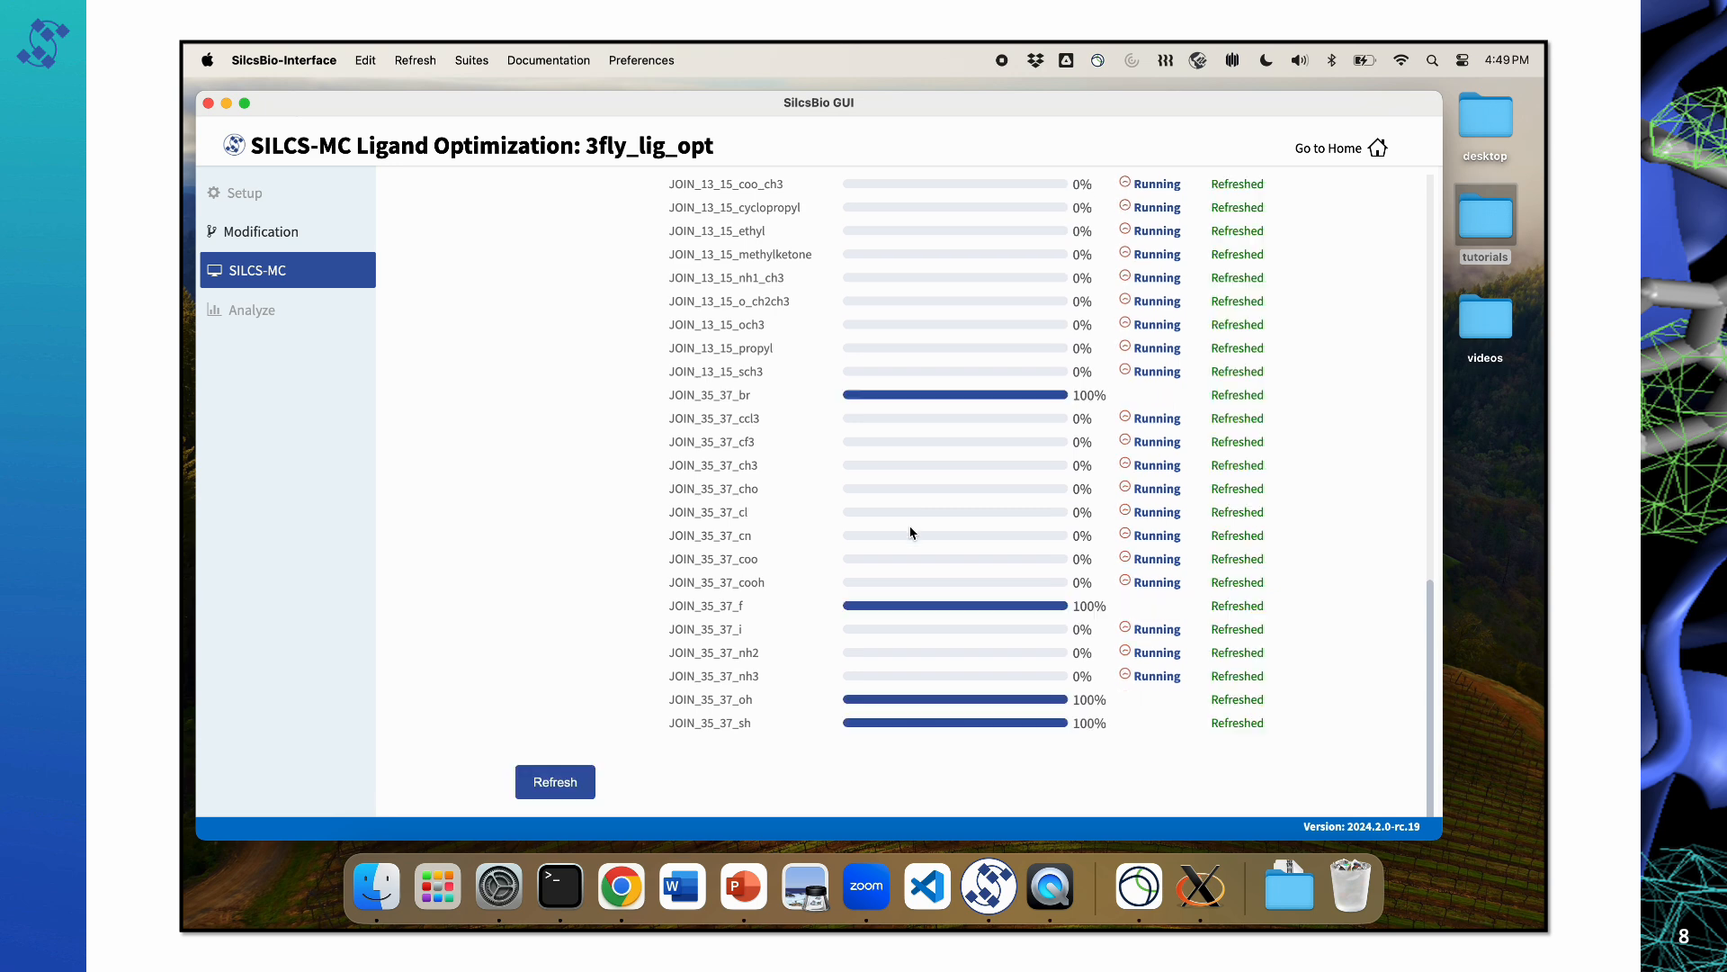
scroll(910, 533, up, 15)
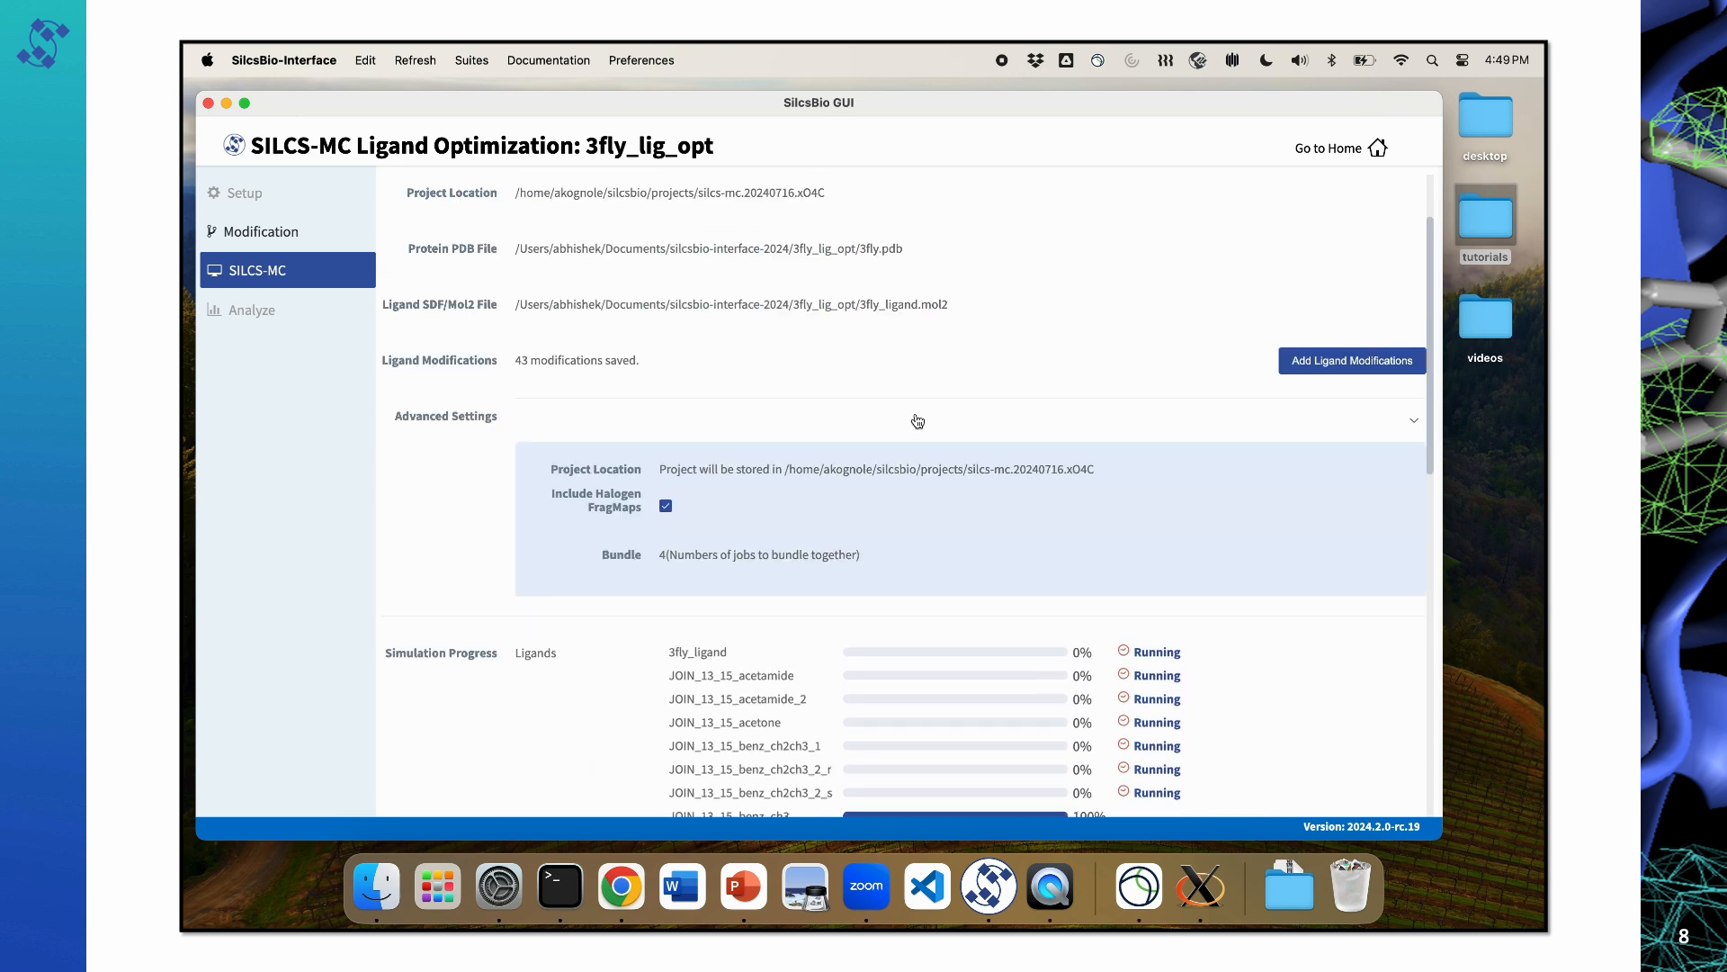
click(997, 63)
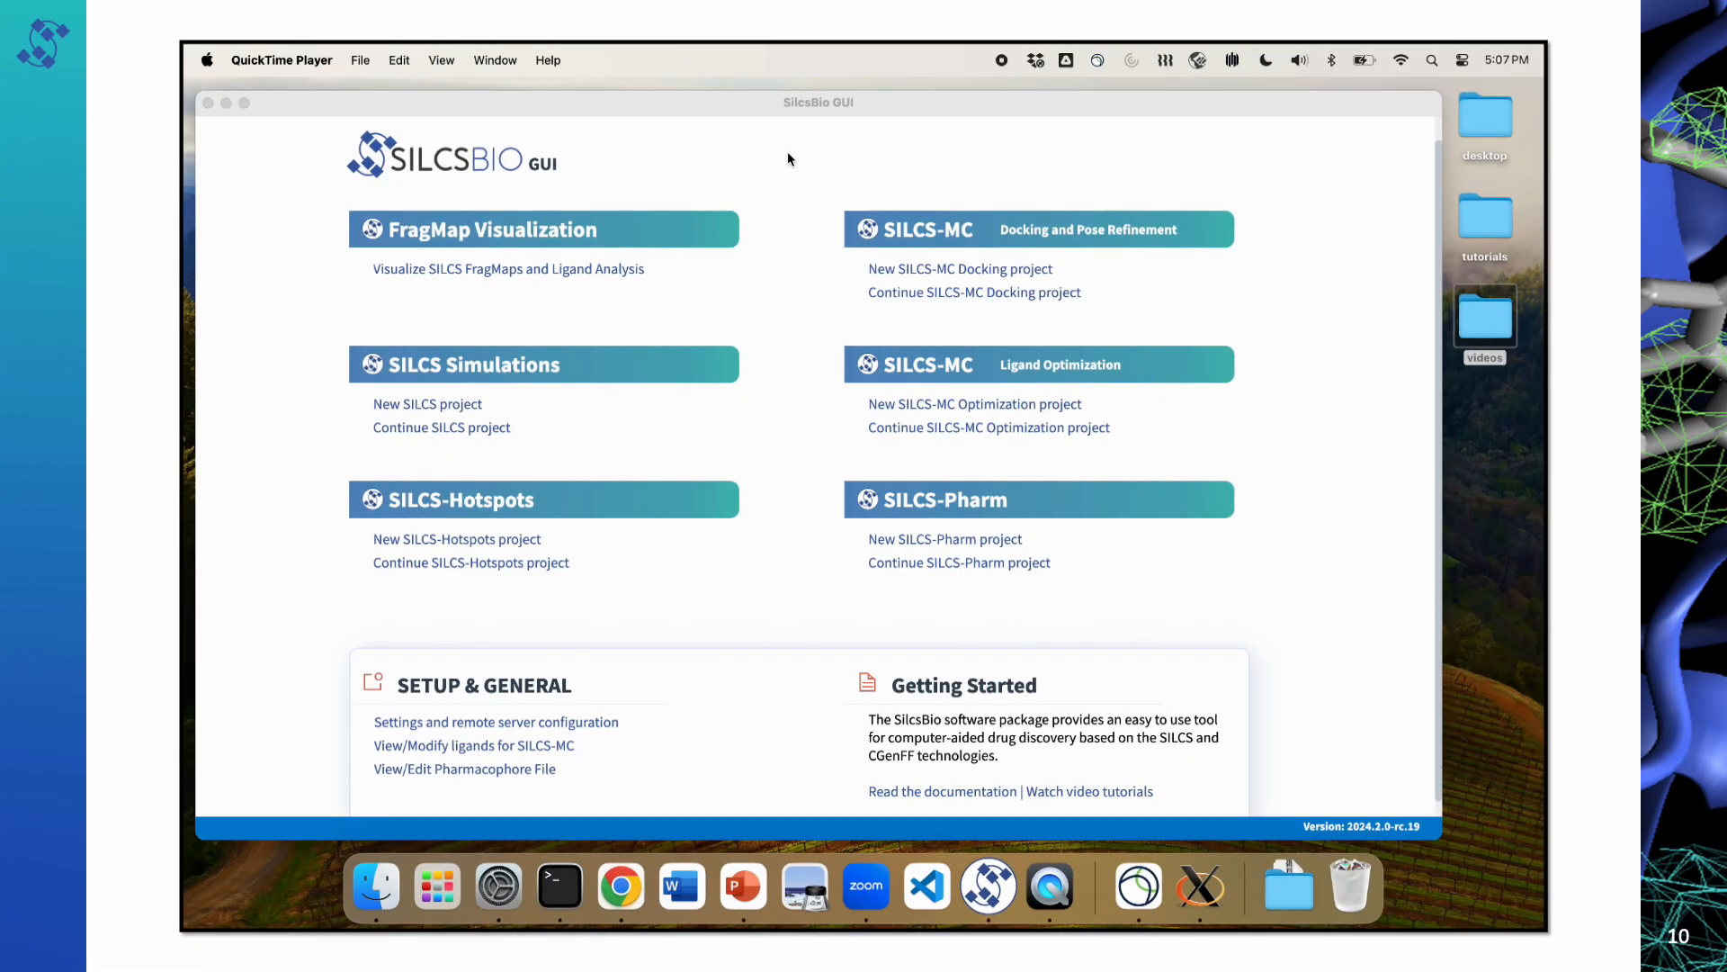
Step: Continue the existing SILCS-MC optimization project 3fly_lig_opt
click(813, 110)
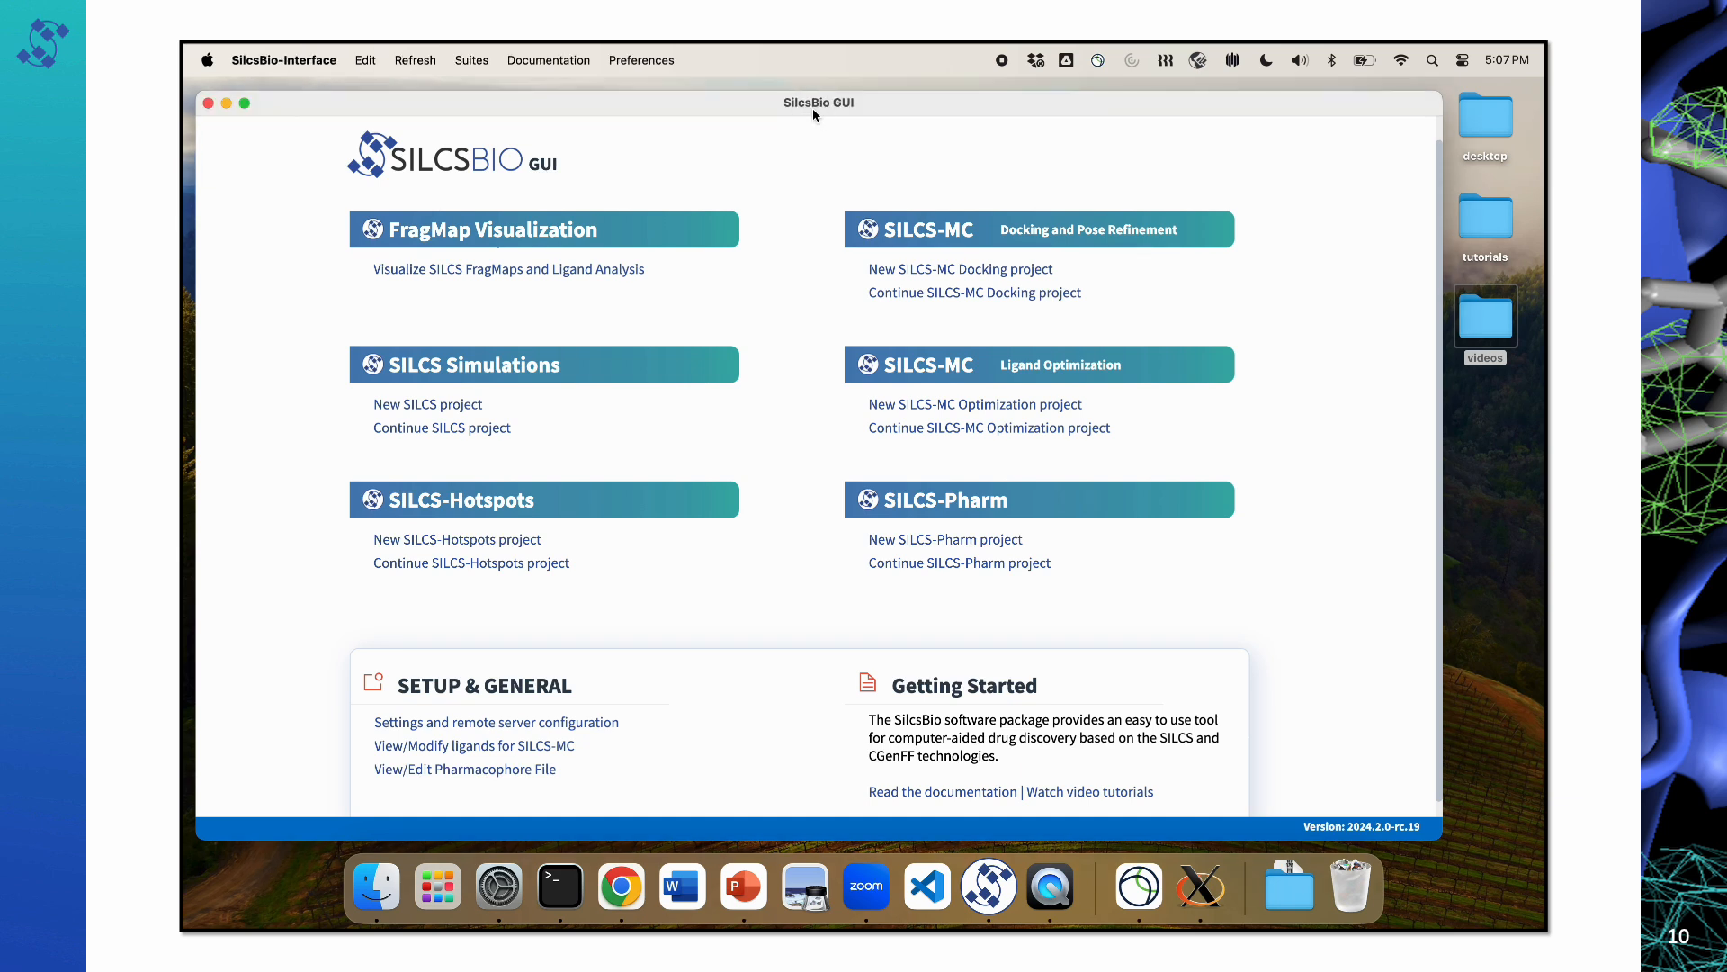
click(1000, 436)
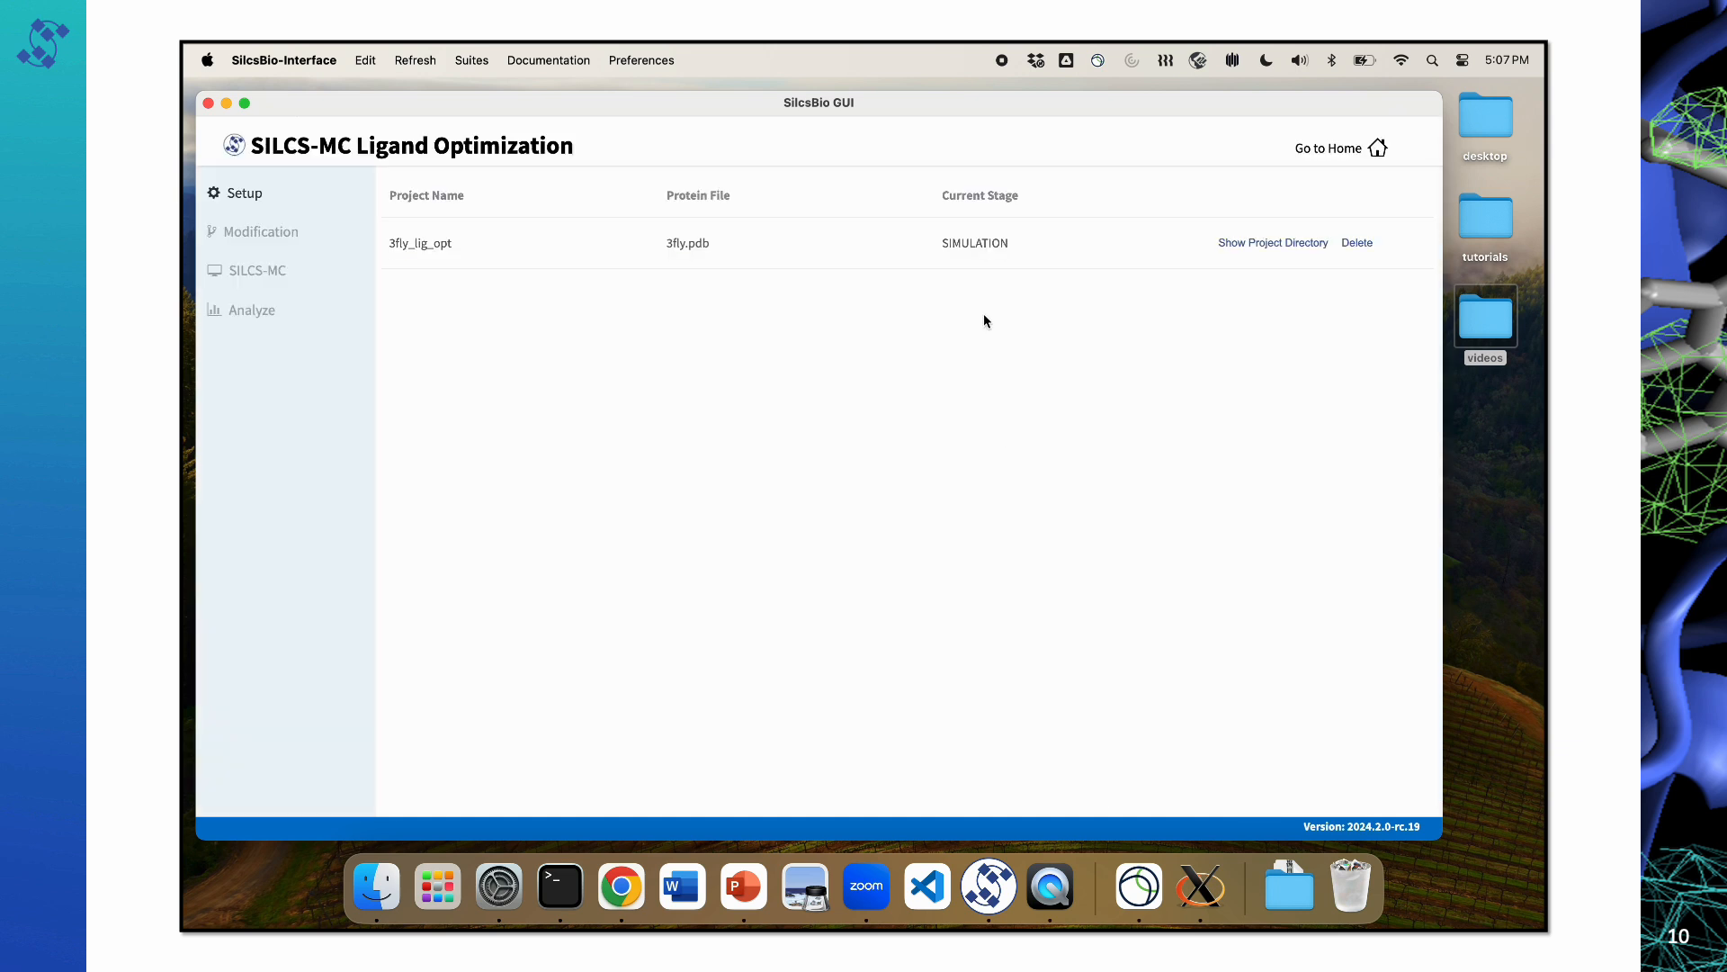
click(984, 239)
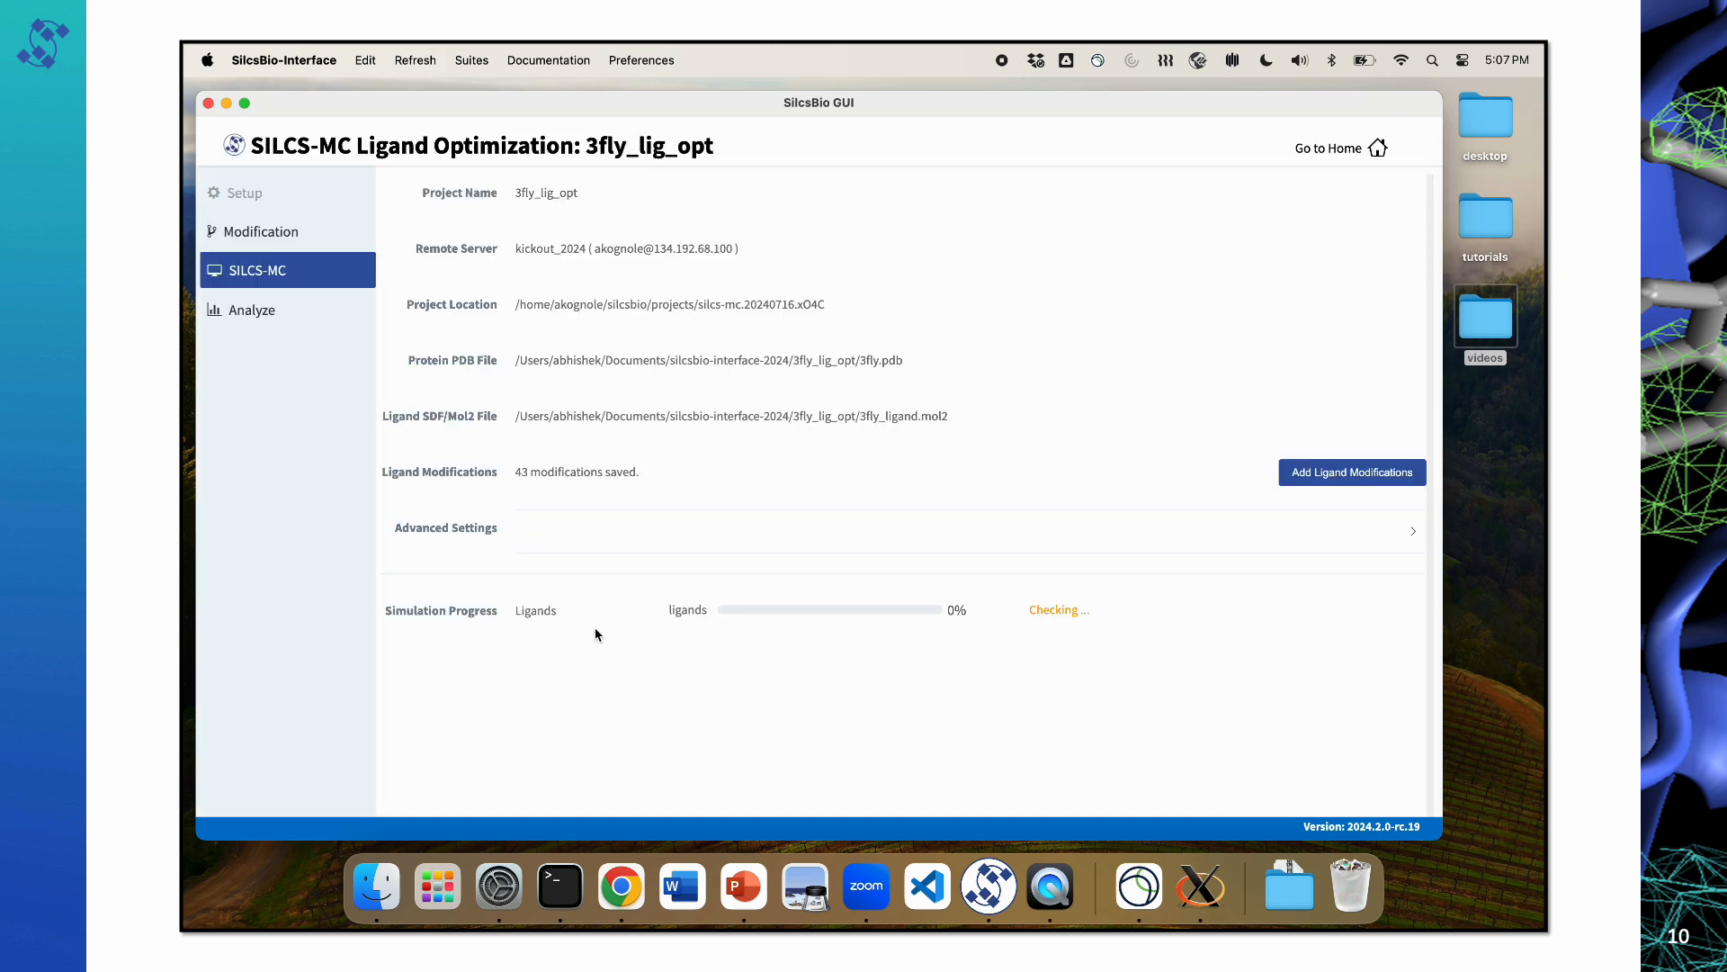
Step: Show the results chart of the simulated modifications and finish the LGFE data collection
scroll(594, 636, down, 15)
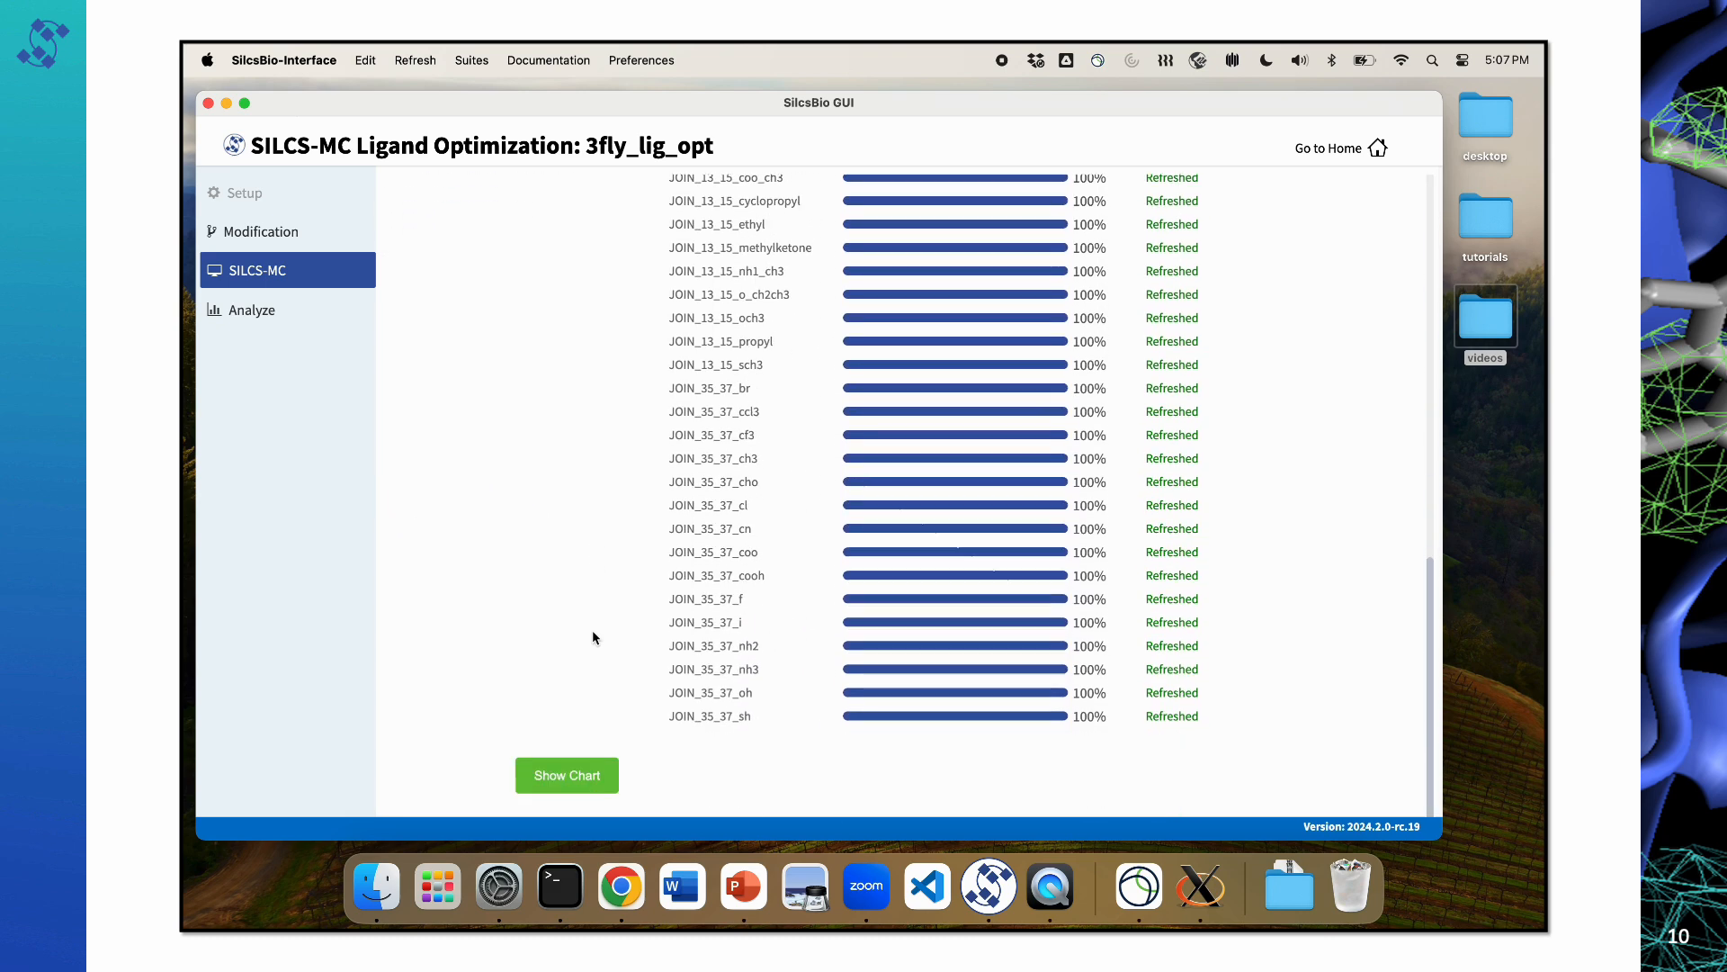
click(581, 778)
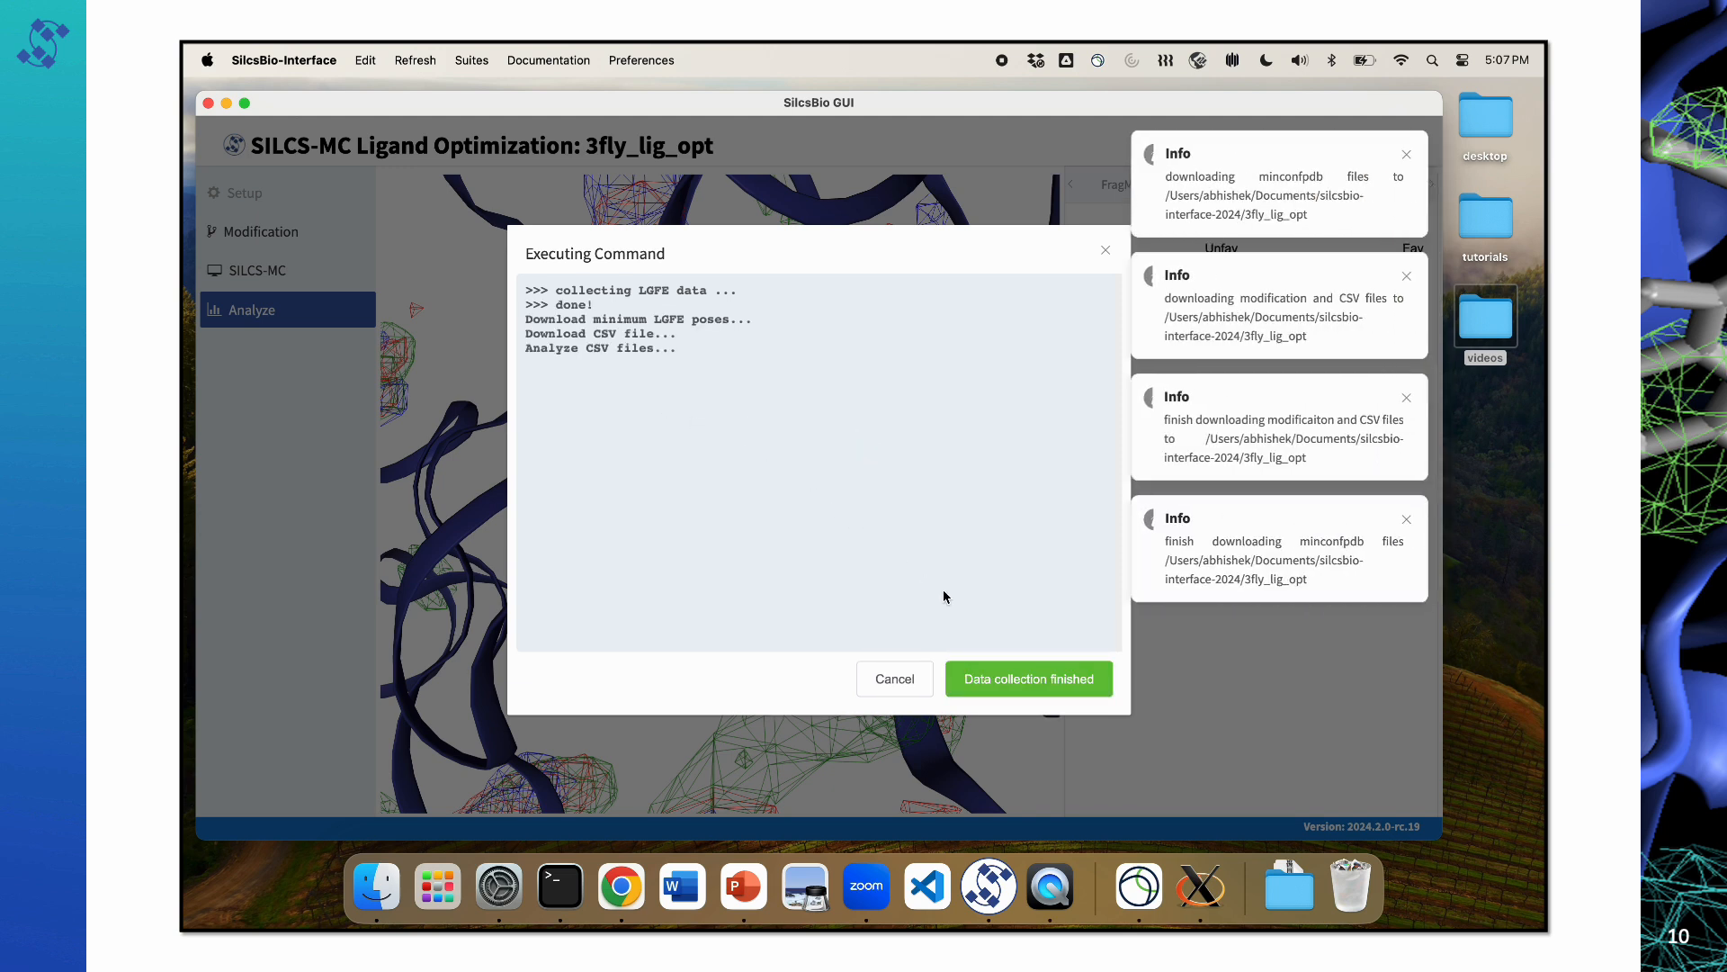
click(1017, 681)
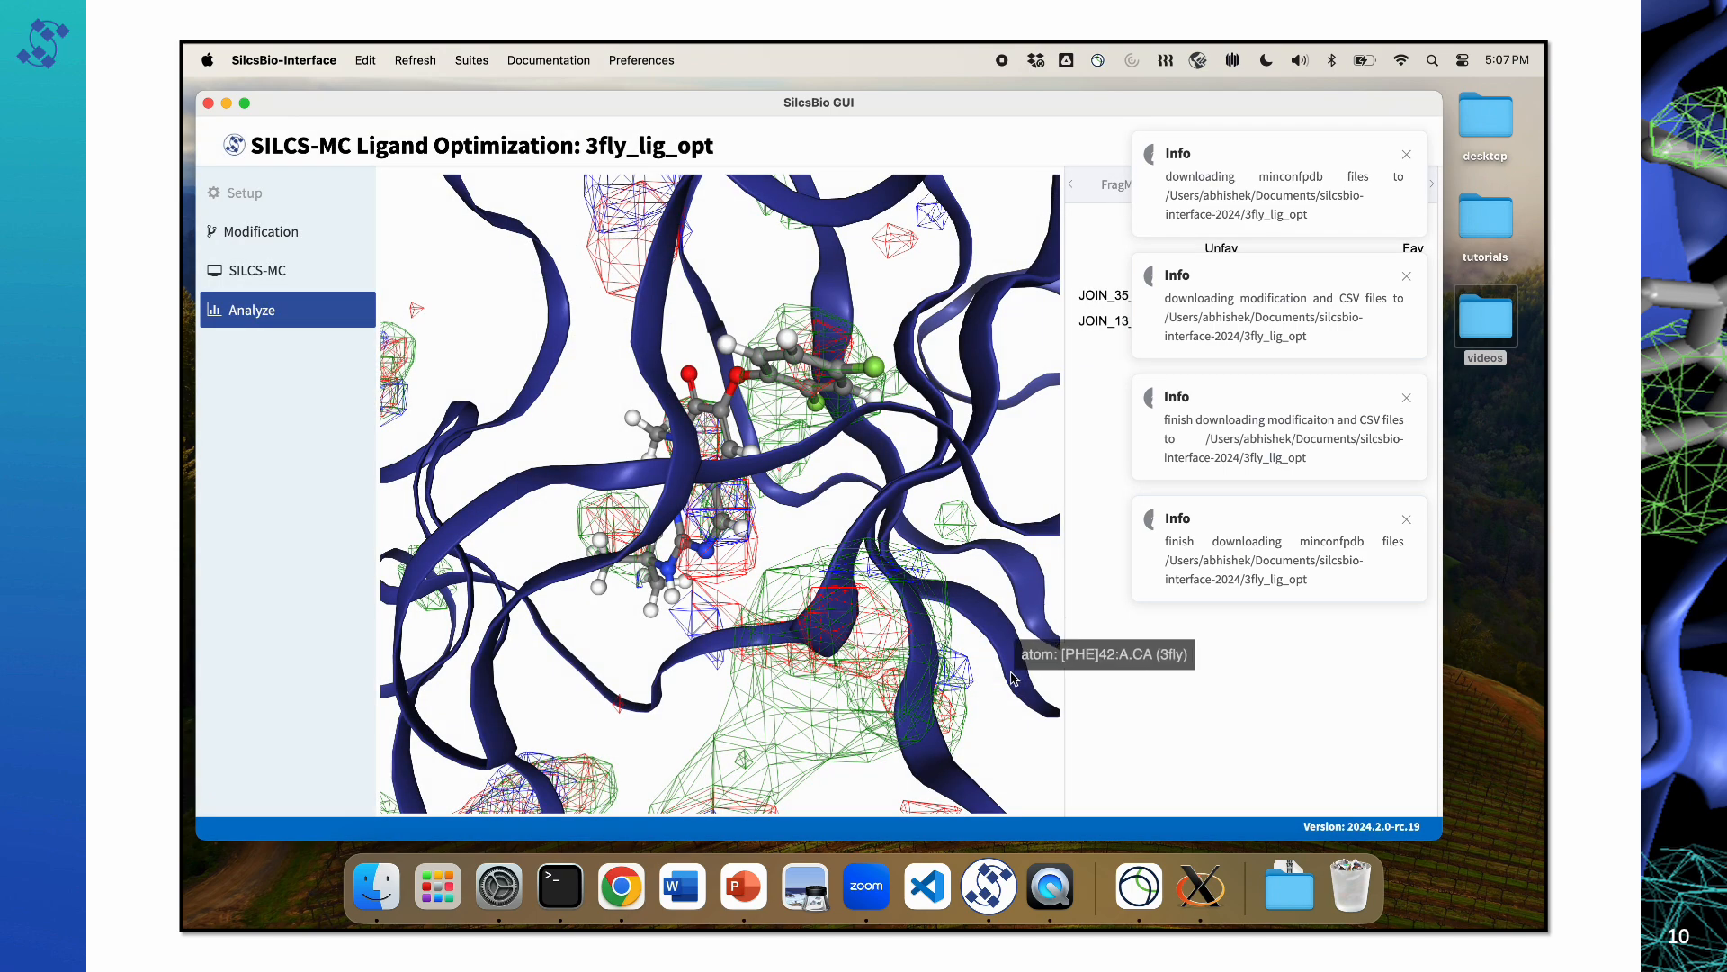
Step: Open the ΔLGFE chart for the JOIN_35_37 site and inspect the -COOH modification on the ligand in the binding pocket
drag(593, 435, 611, 441)
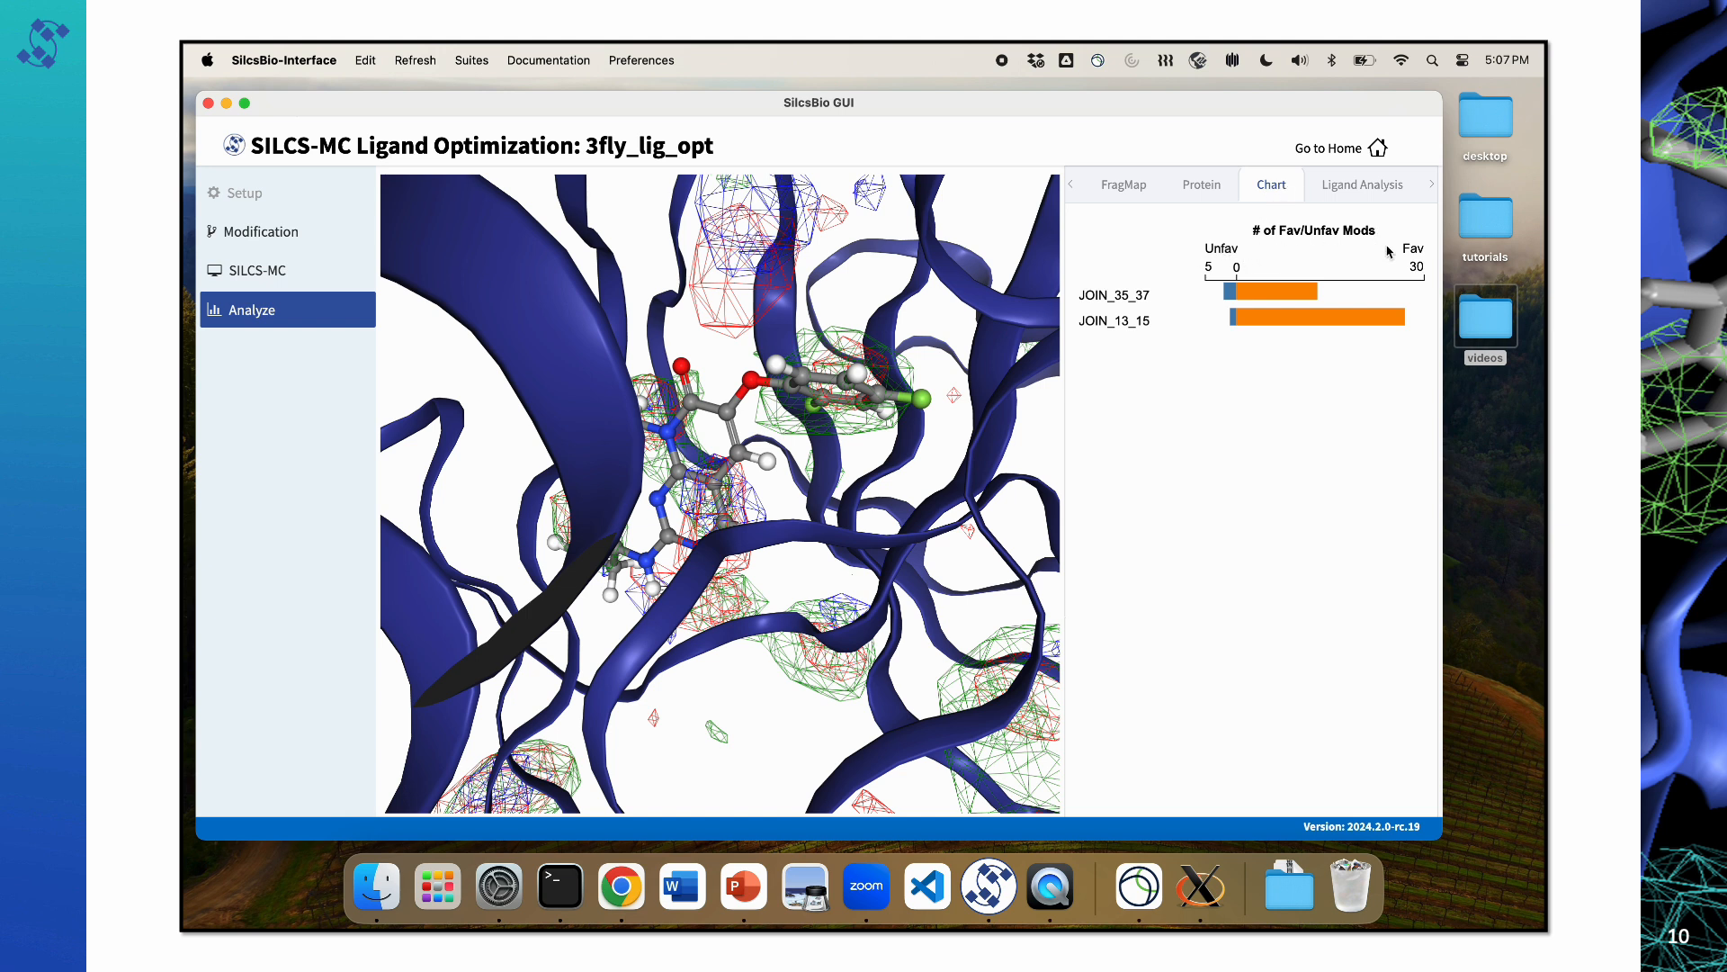
click(1140, 296)
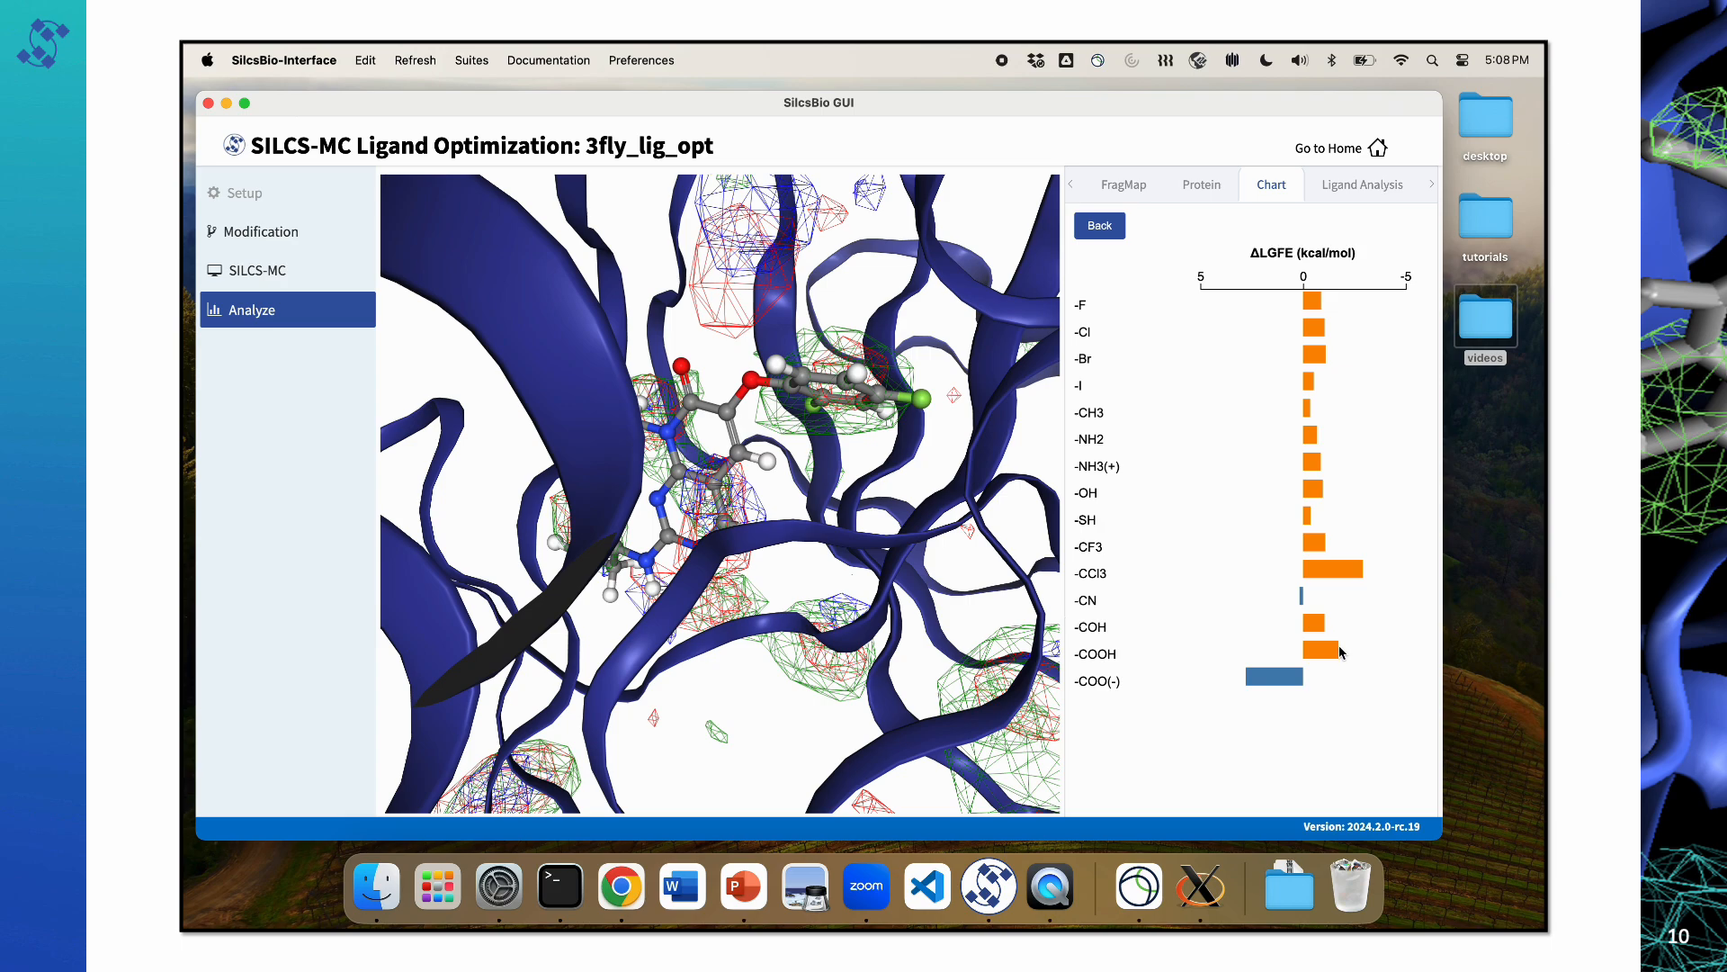
click(1098, 663)
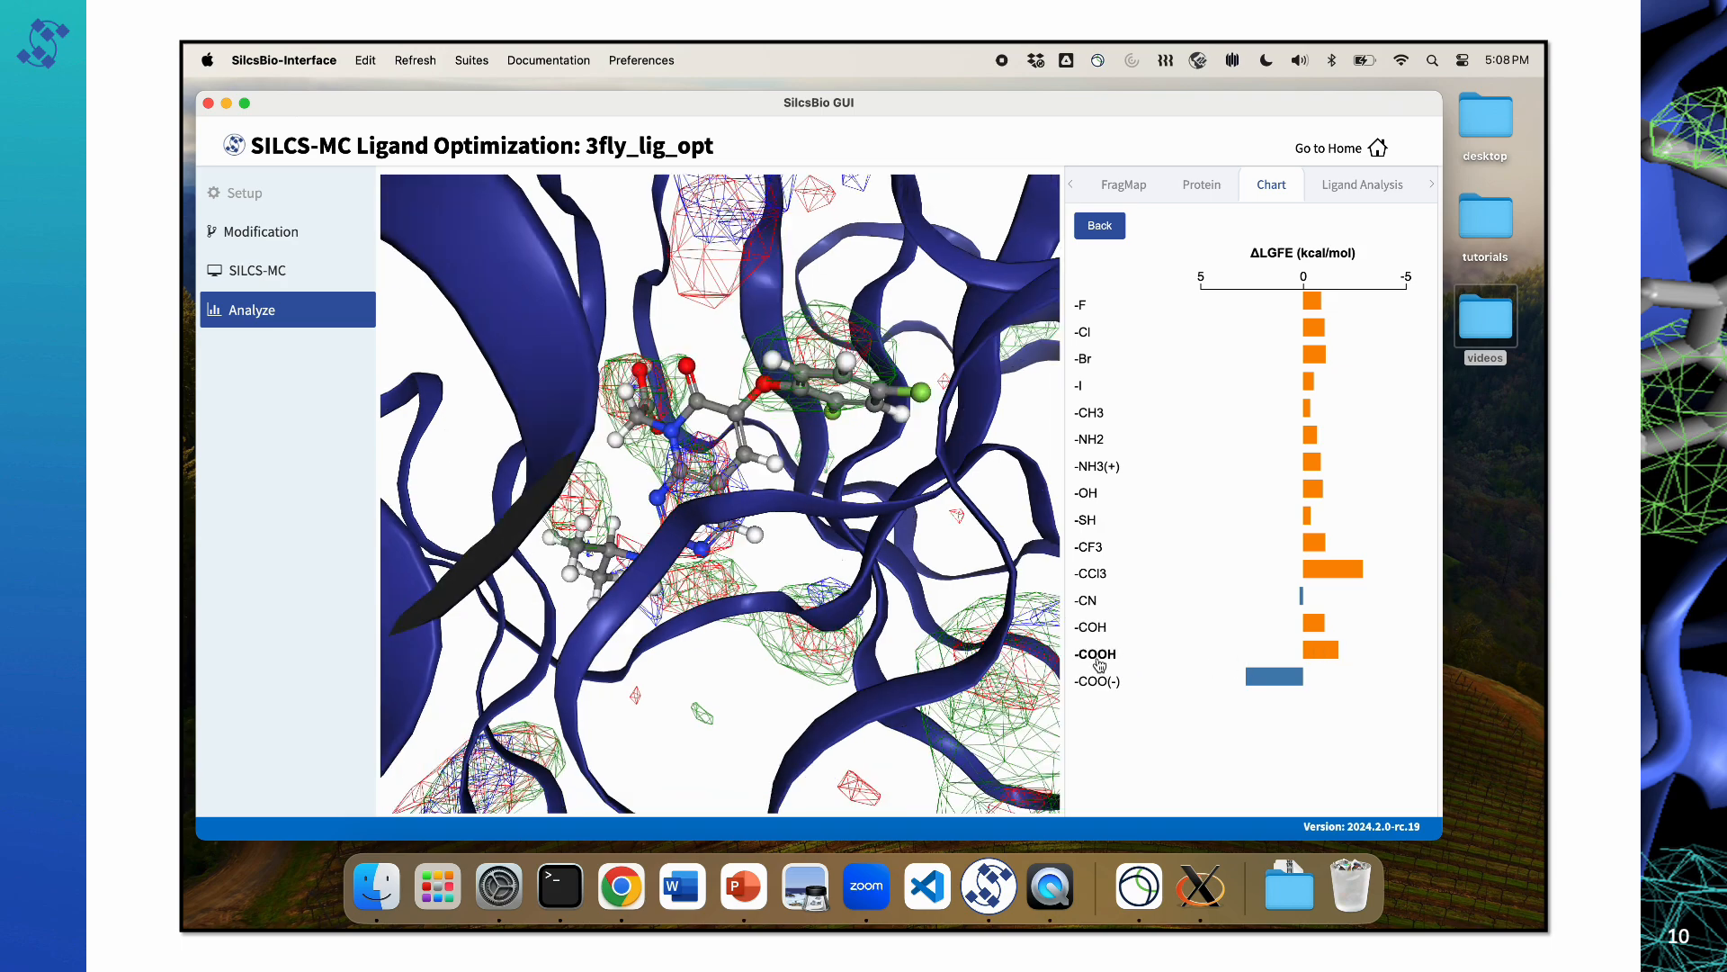
scroll(597, 425, up, 3)
scroll(596, 427, up, 2)
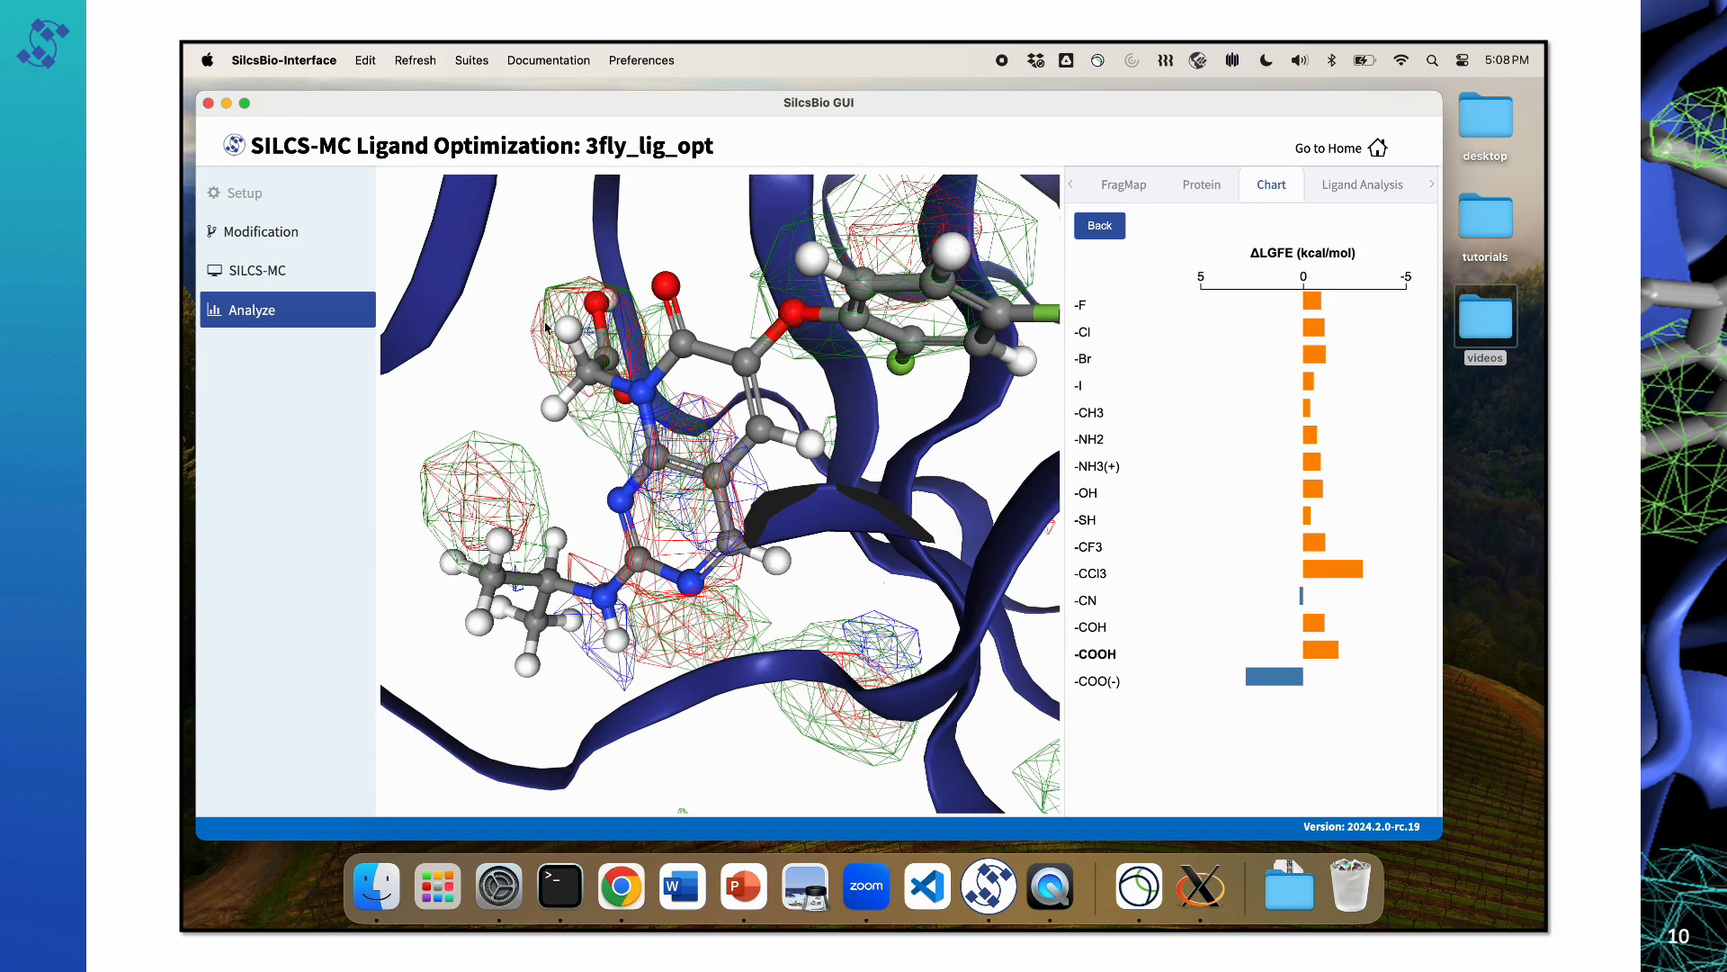
drag(596, 426, 592, 349)
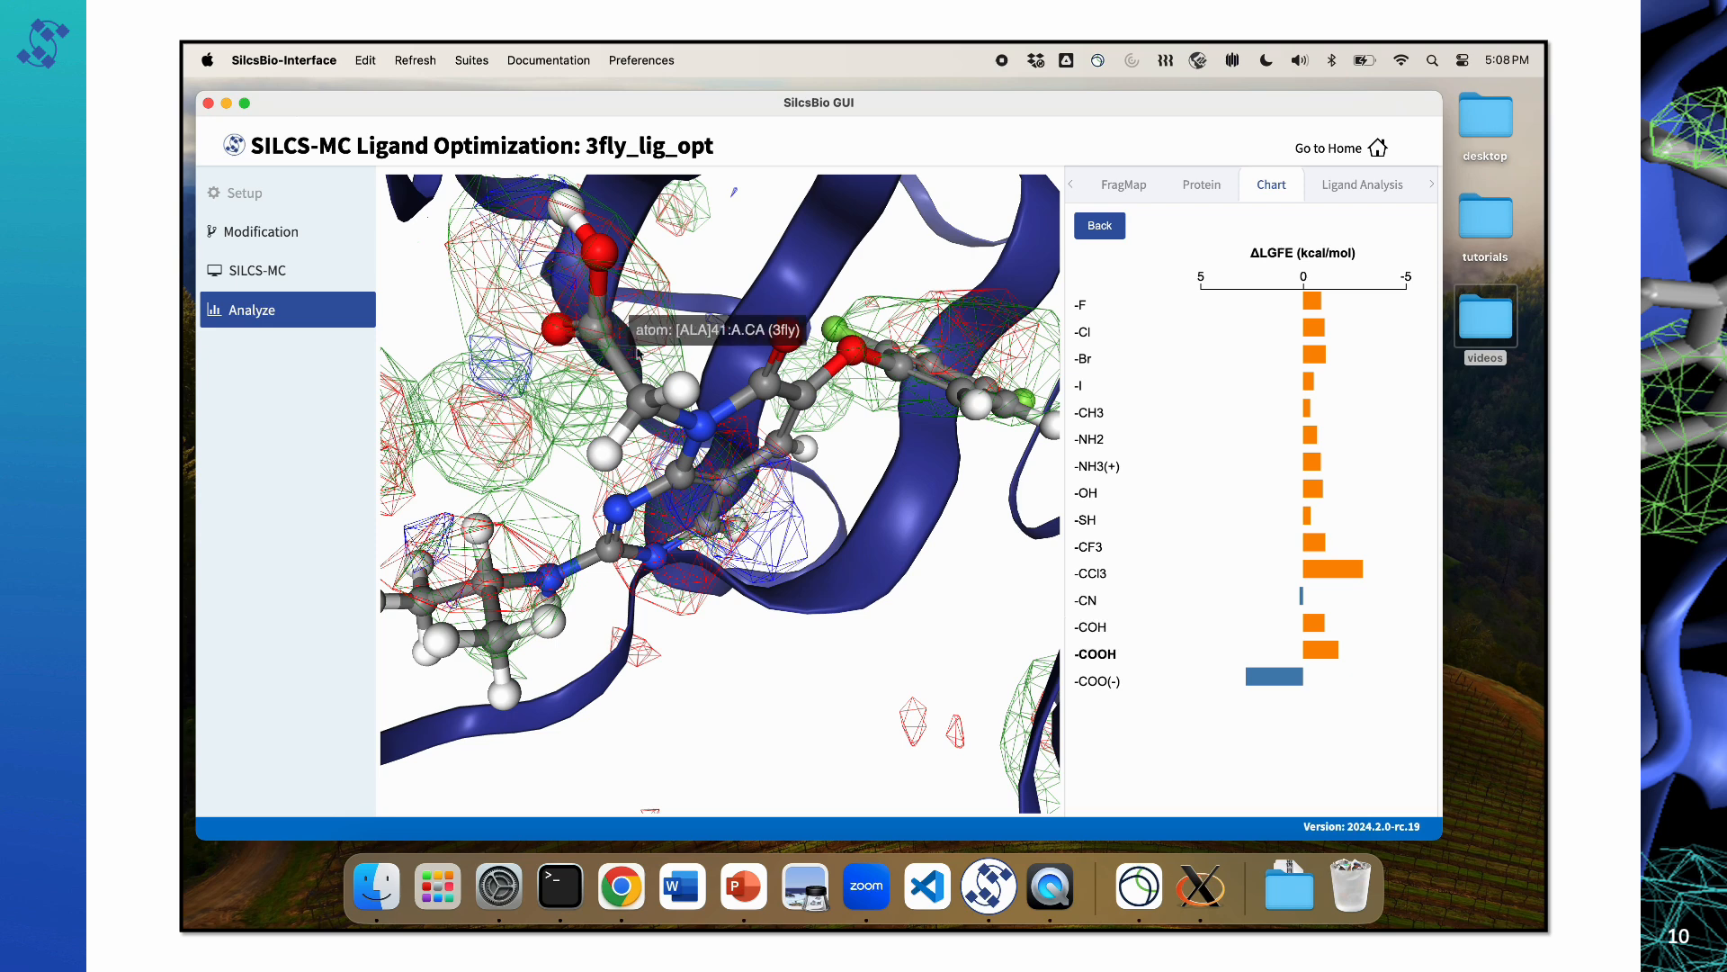
click(1111, 658)
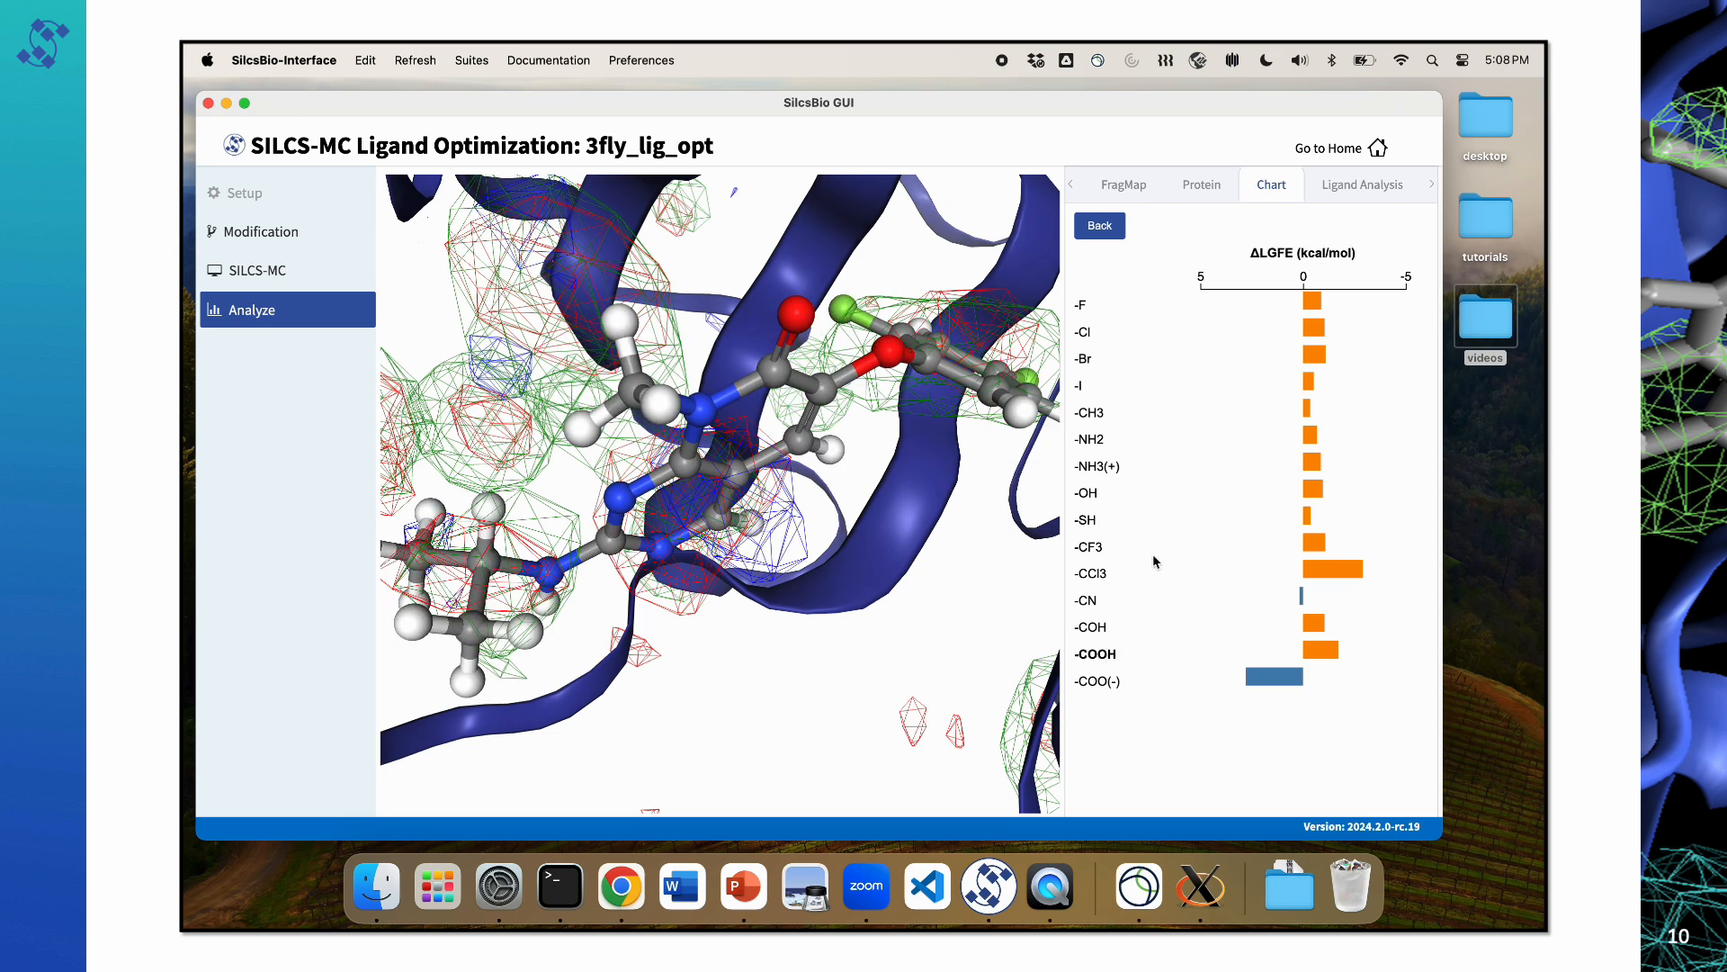
click(1360, 187)
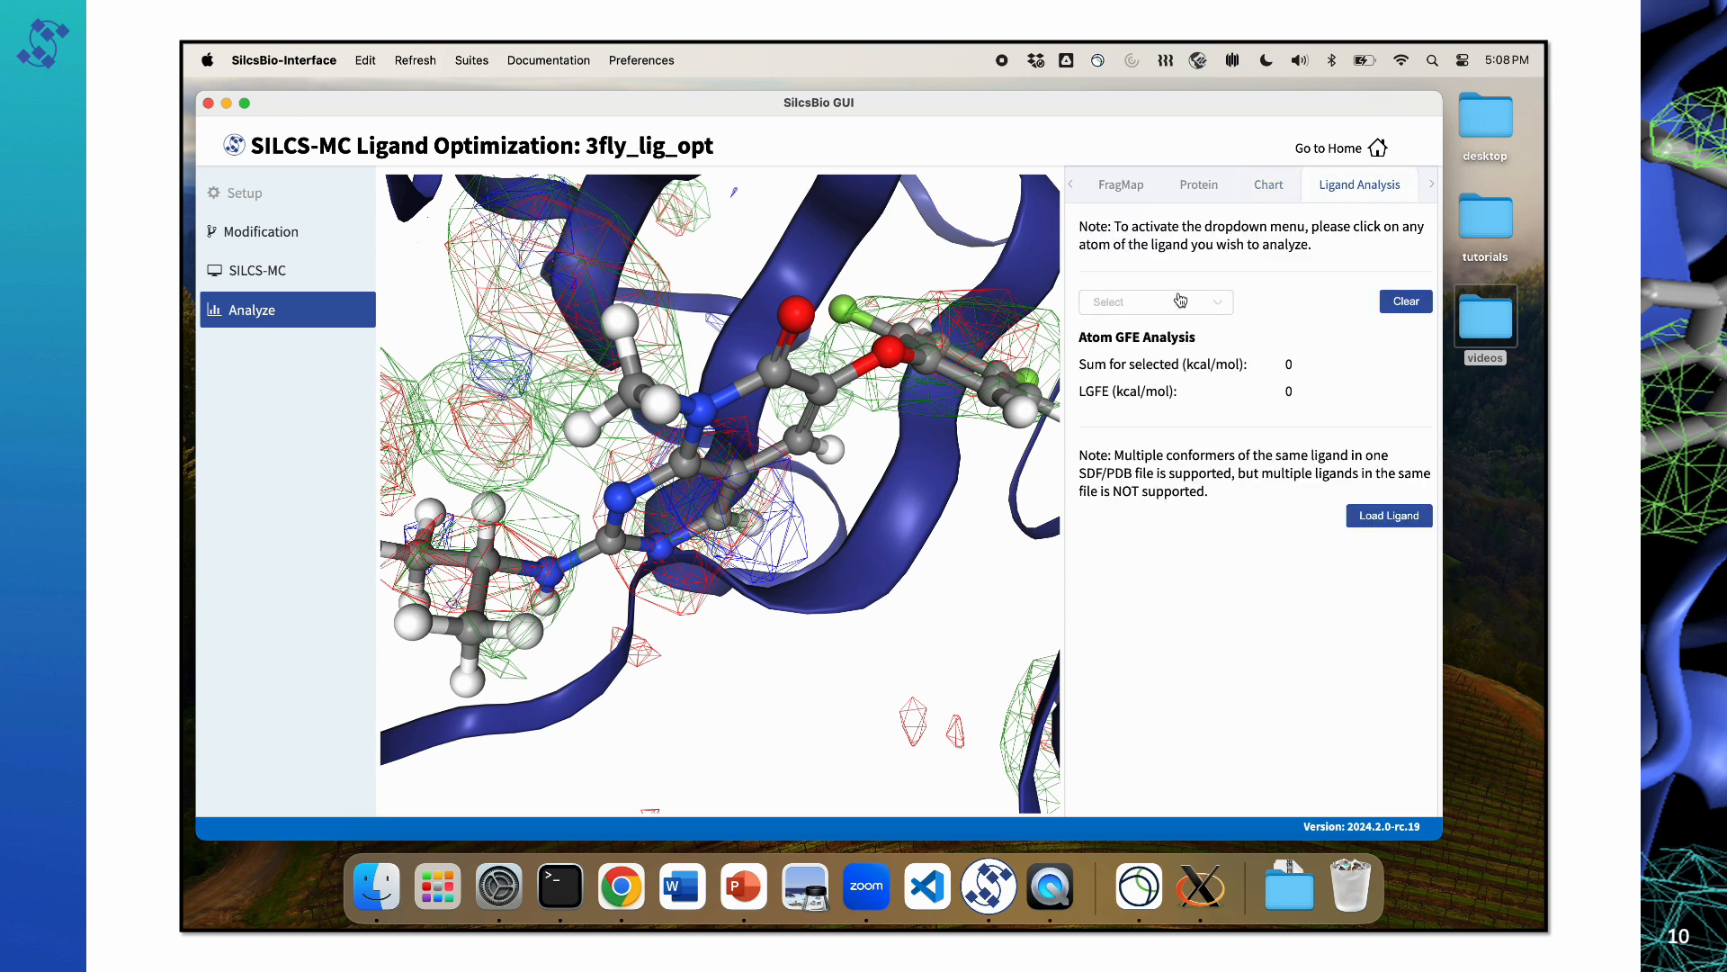
click(1268, 187)
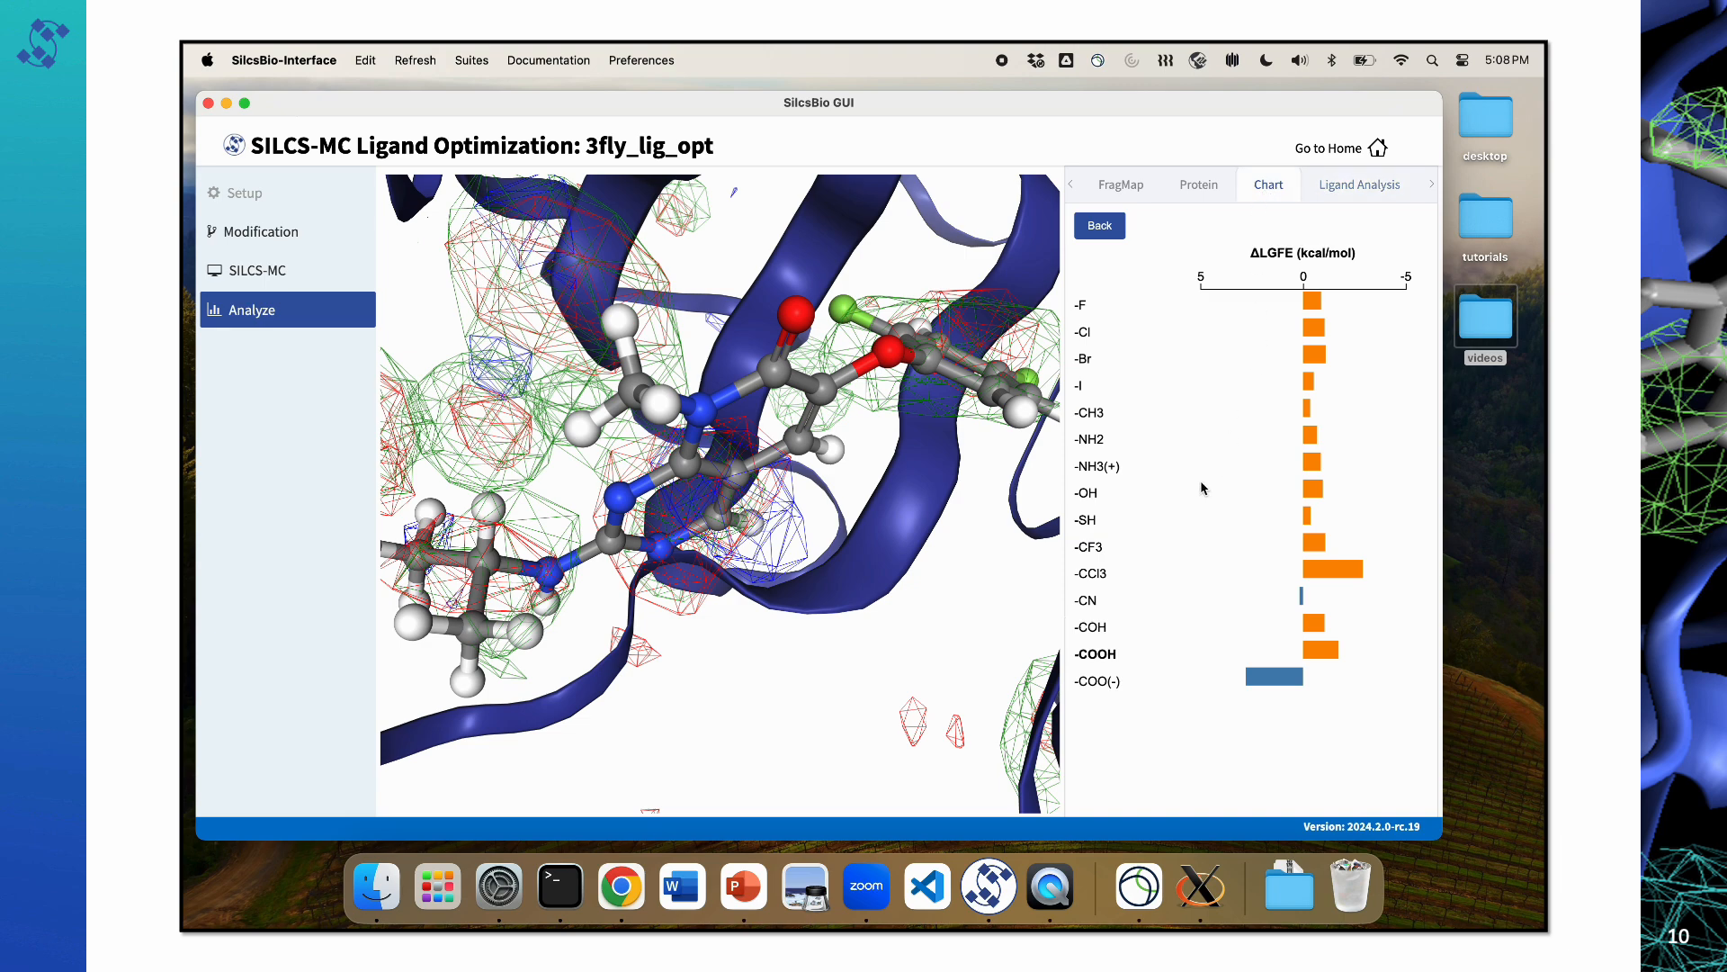
Step: Display the -COOH modification on the ligand again and choose JOIN_35_37_cooh for the atom GFE analysis
click(1097, 657)
double_click(1098, 657)
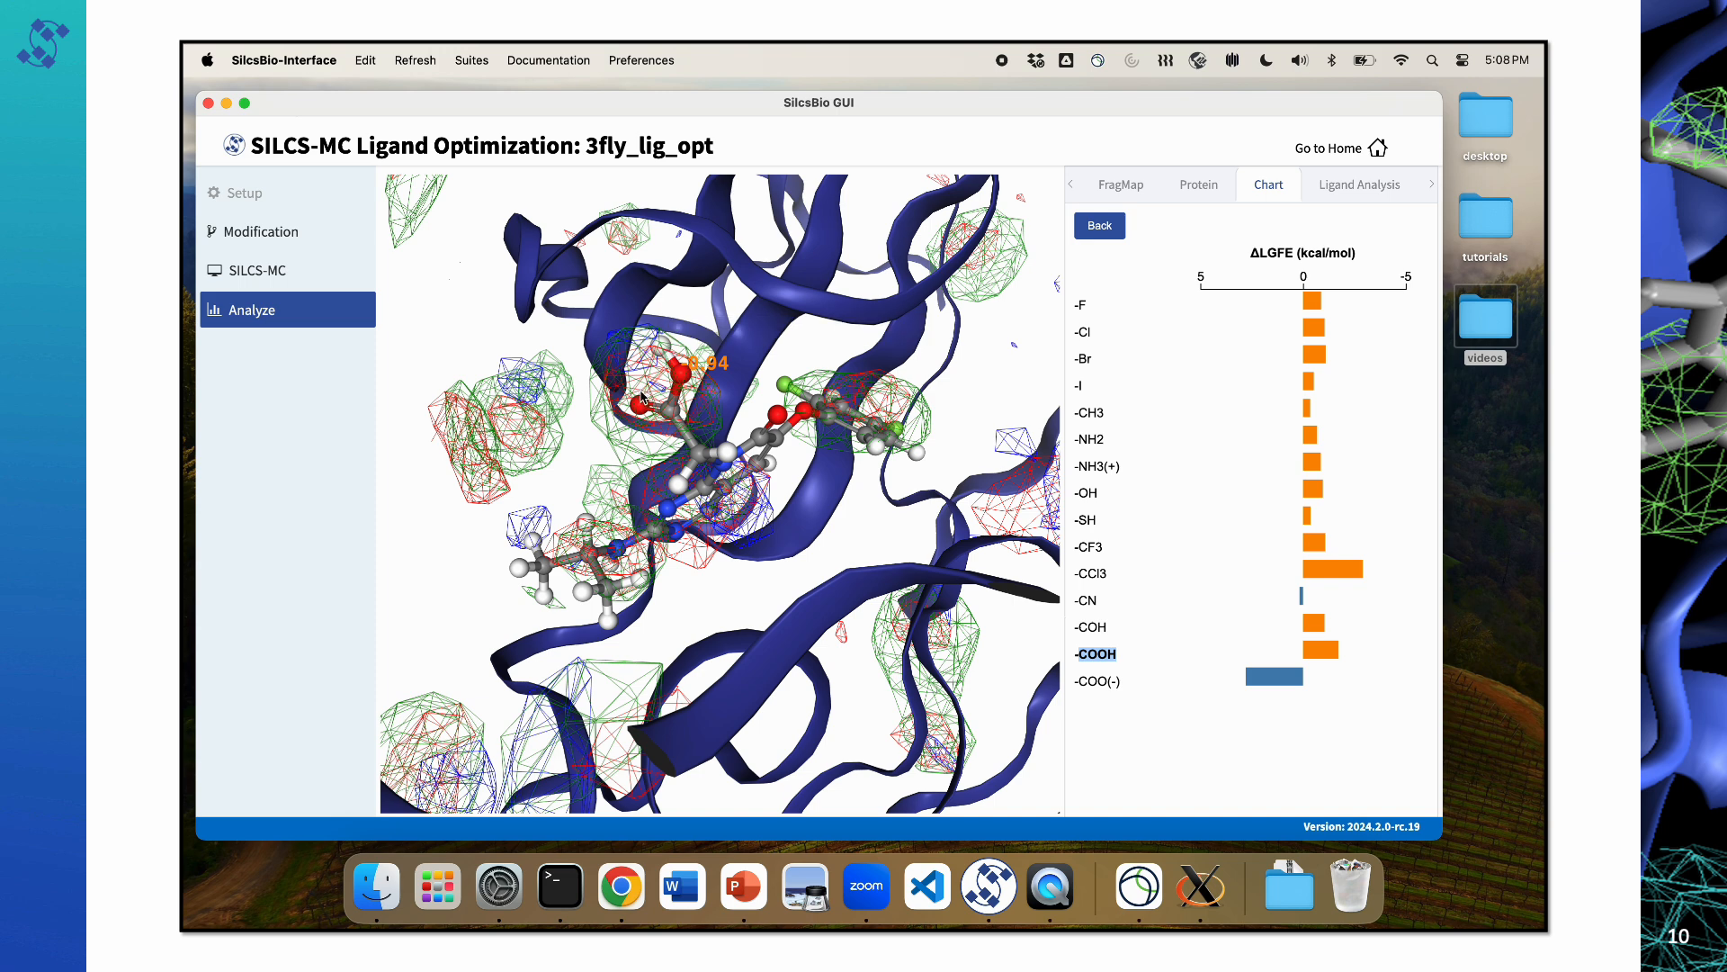
click(1349, 185)
click(1193, 308)
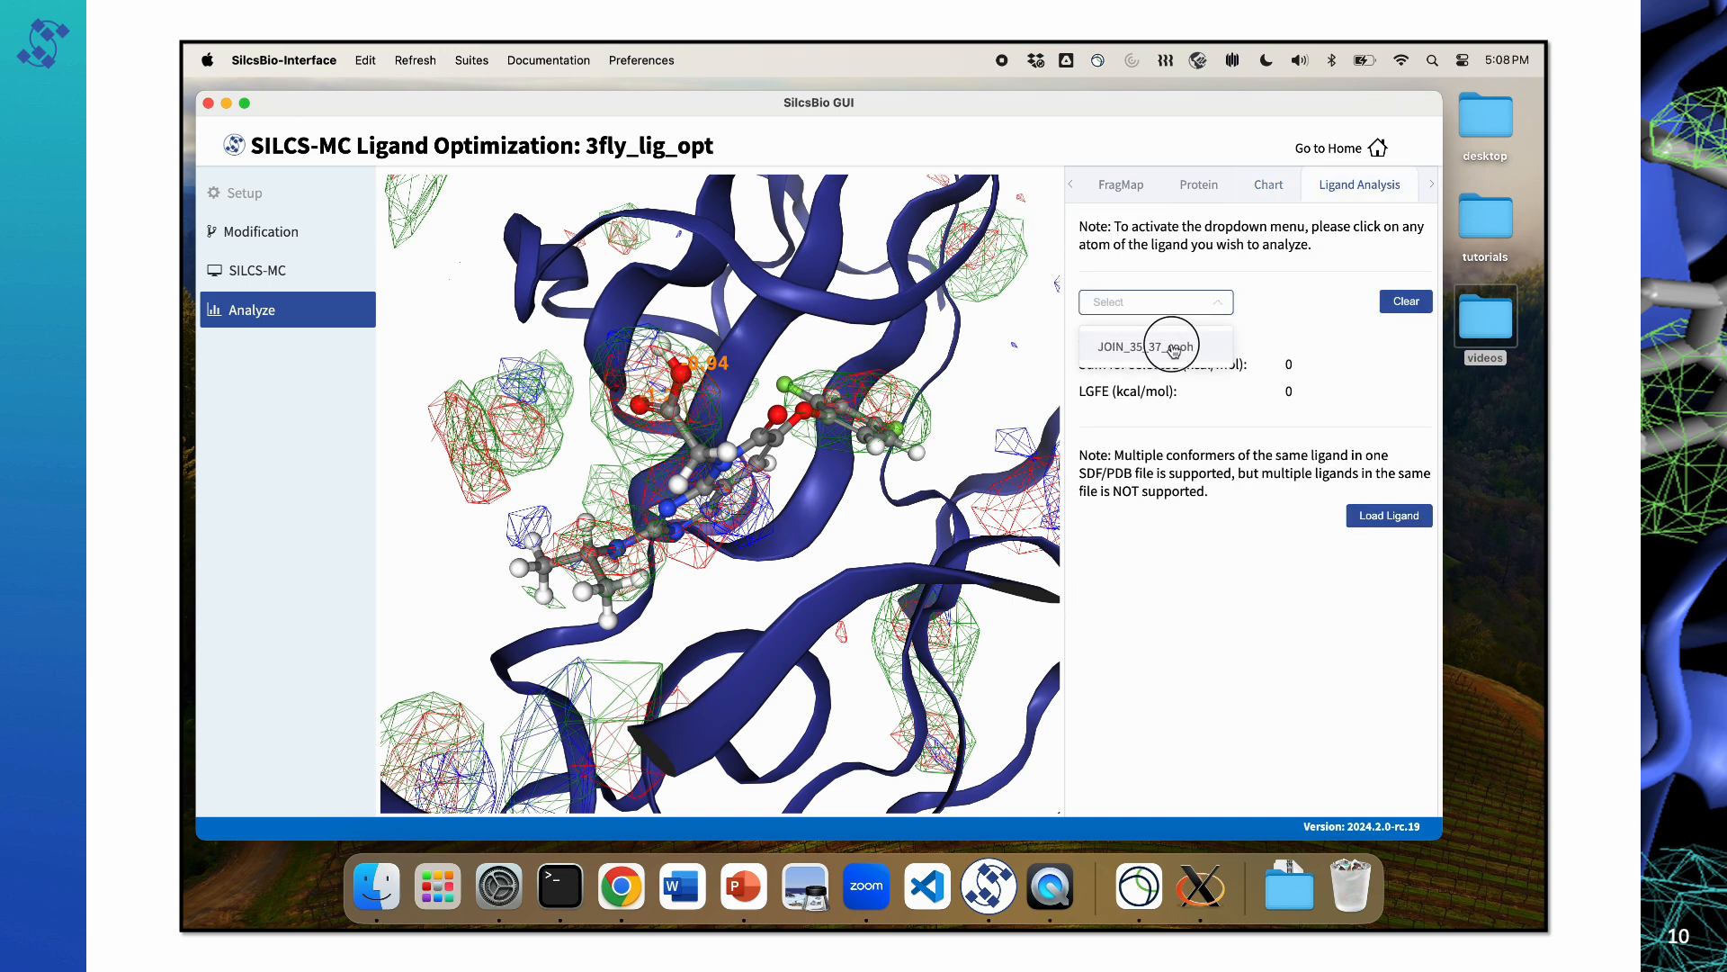
click(1173, 345)
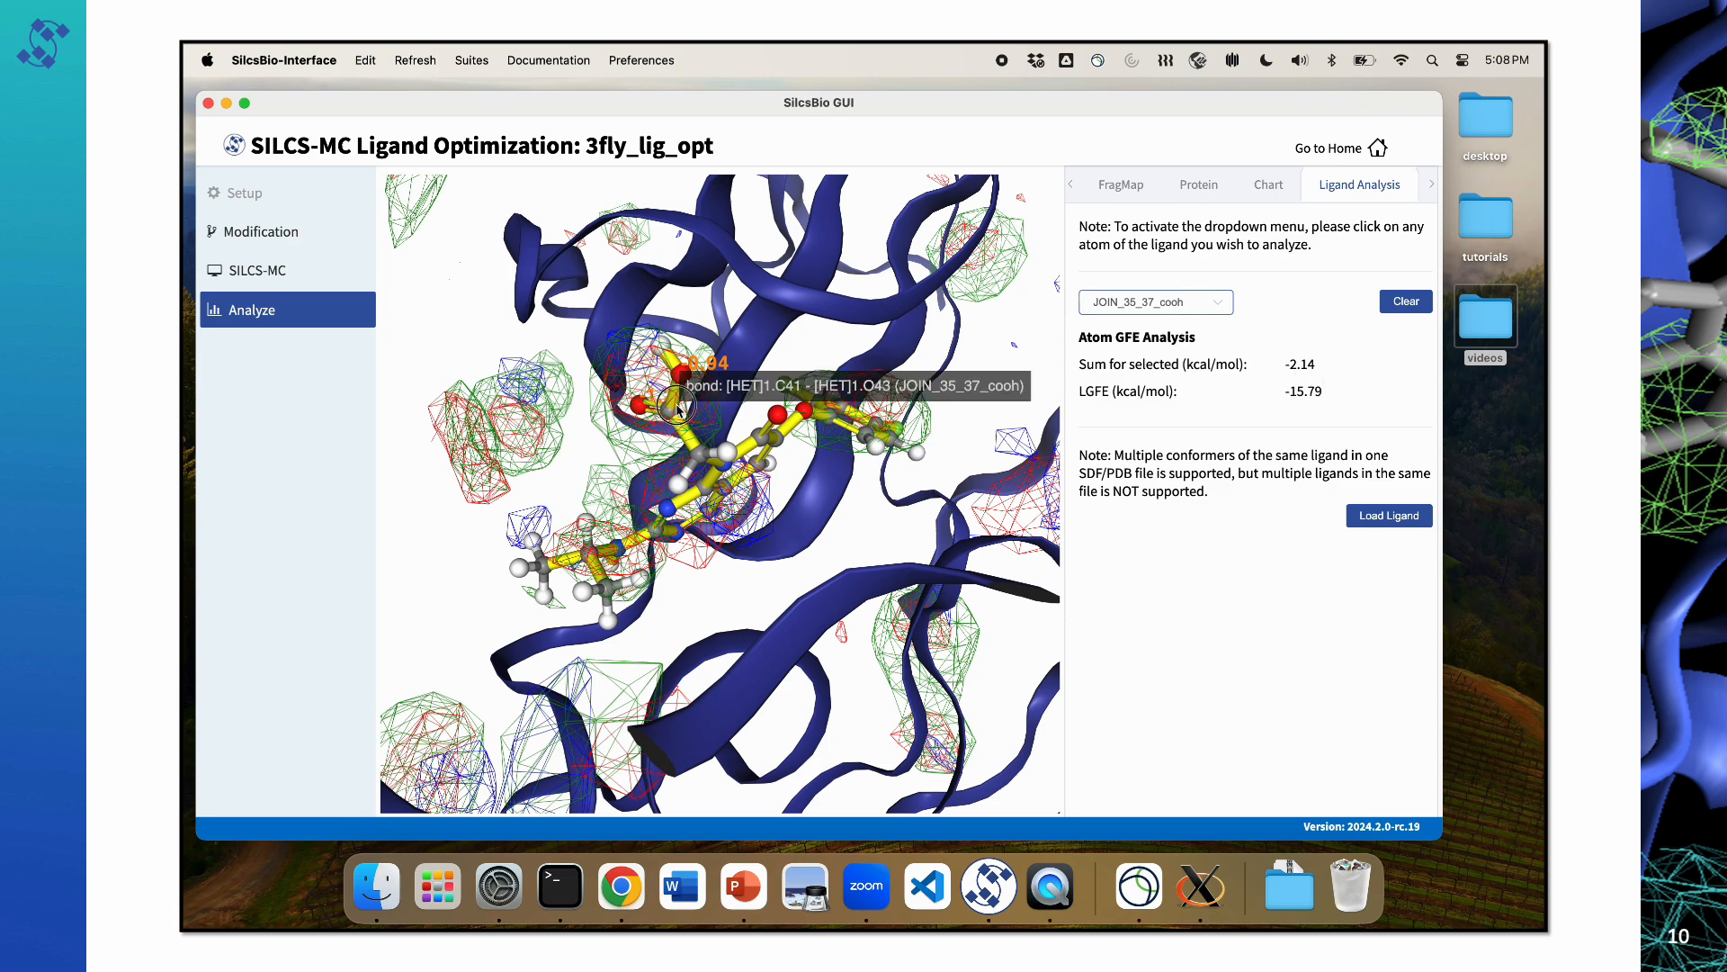
Step: Include another atom of JOIN_35_37_cooh in the GFE sum and clear the ligand analysis
drag(678, 404, 999, 425)
click(733, 401)
click(703, 441)
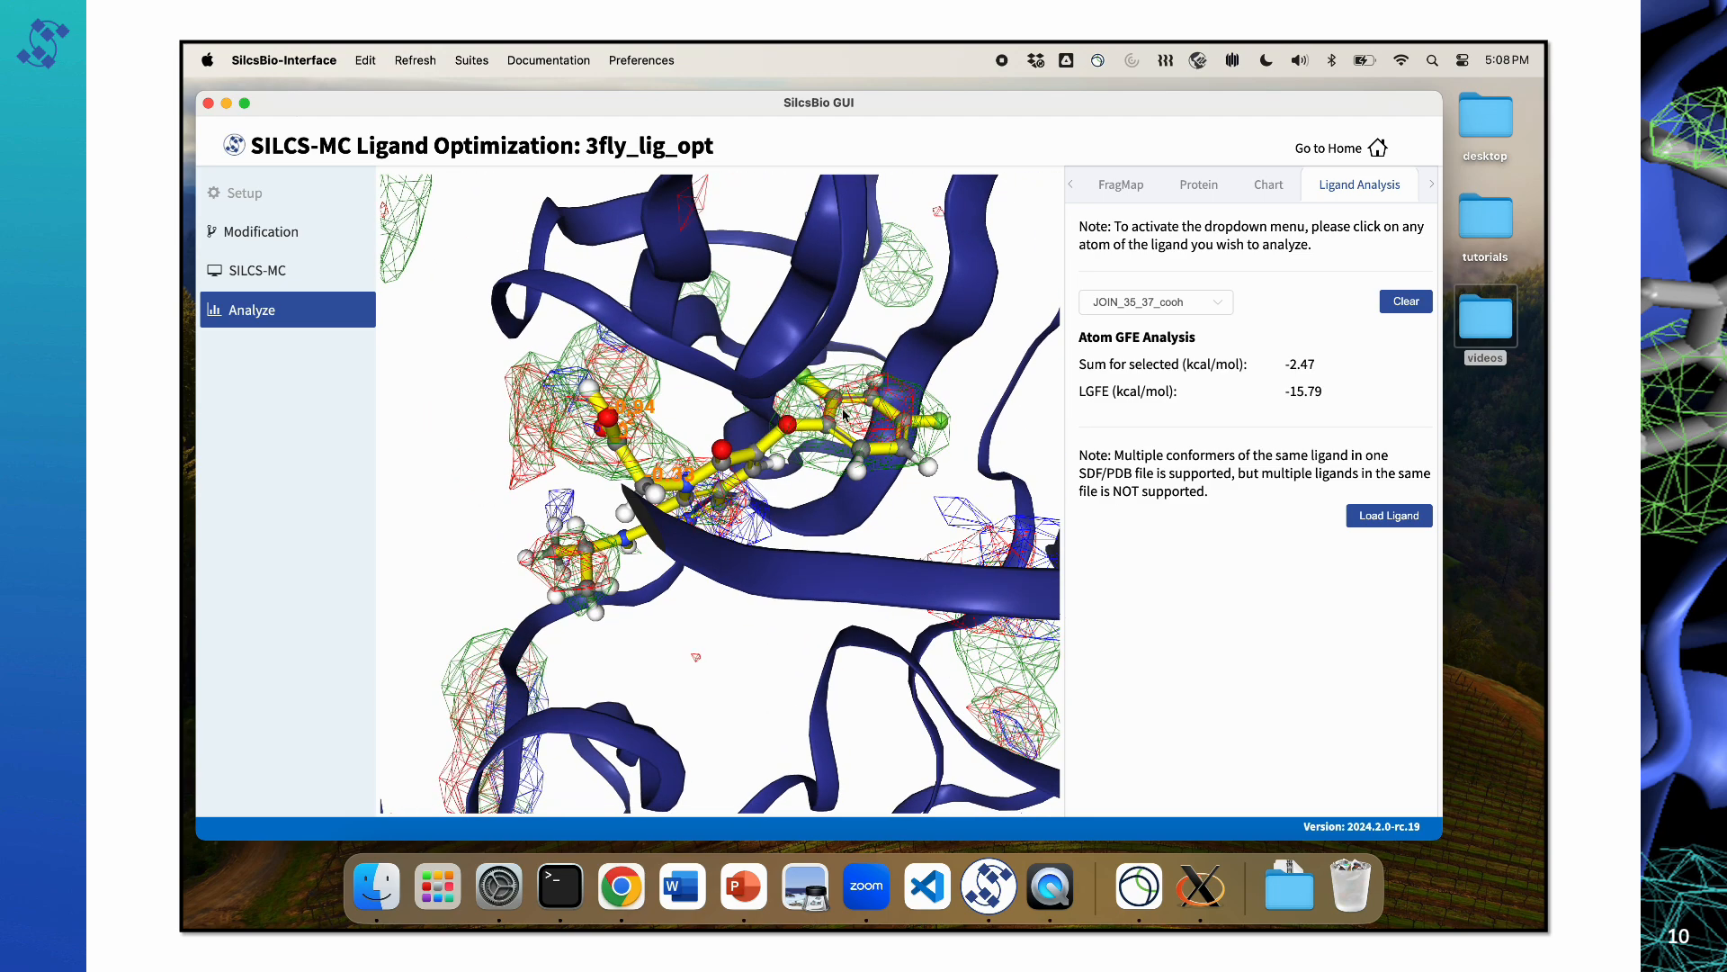
click(1399, 302)
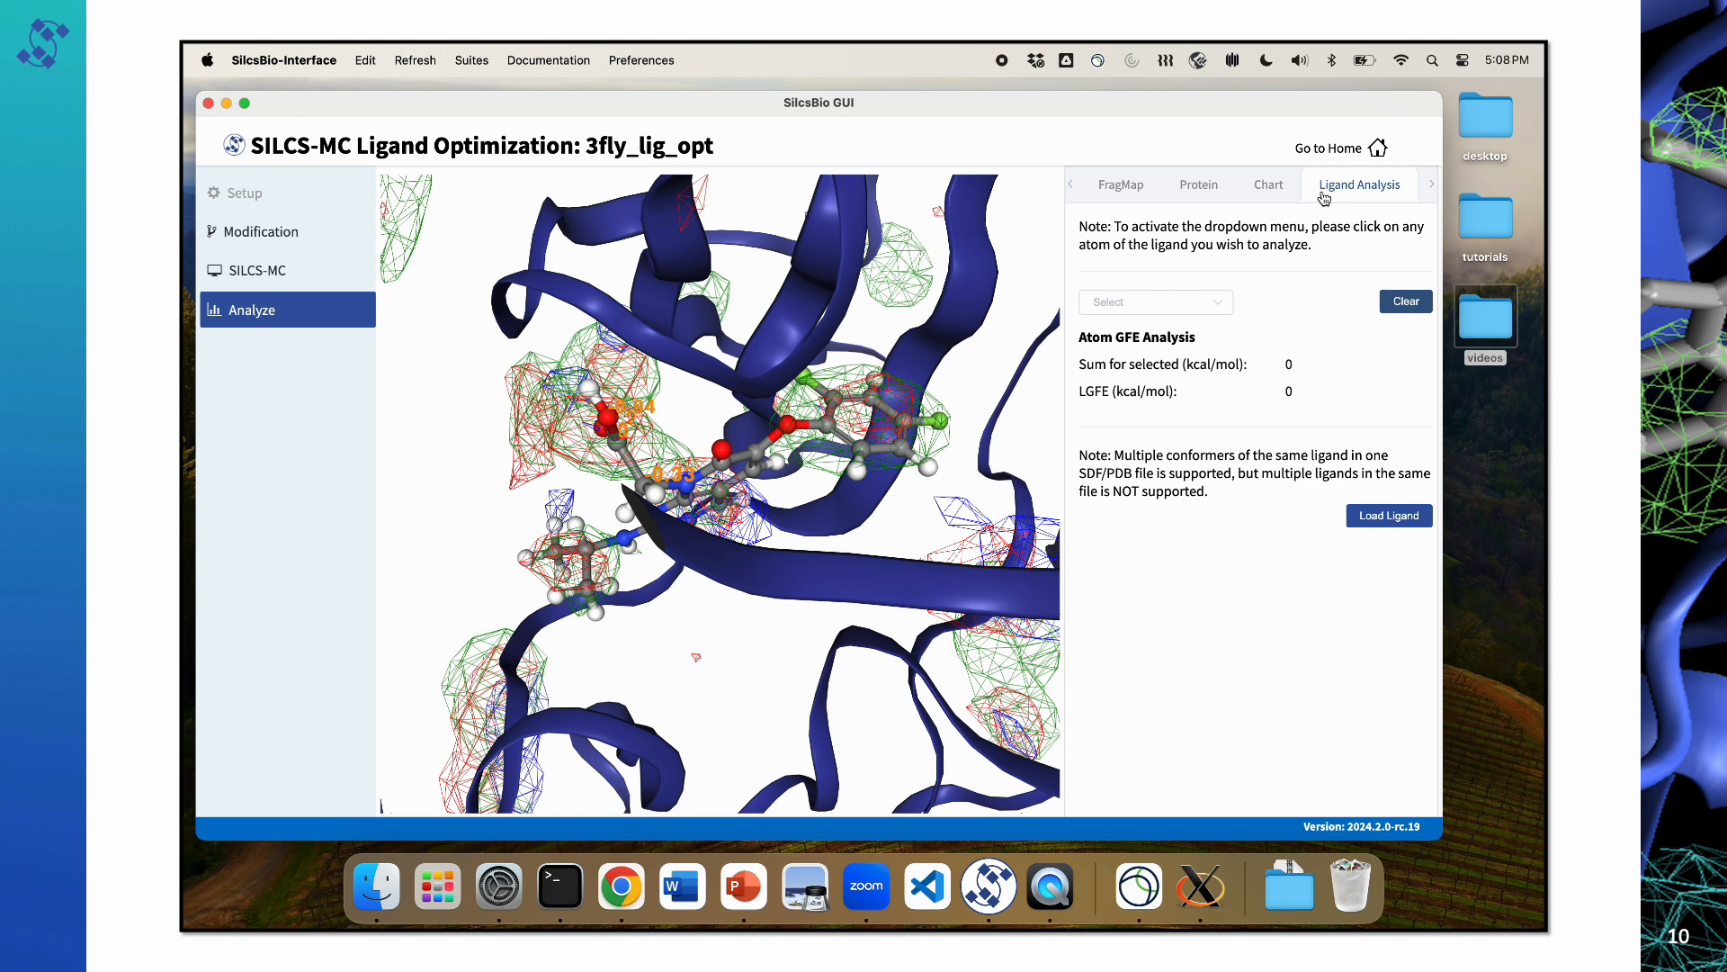
Step: Open the ΔLGFE chart for the JOIN_13_15 site and inspect the -NH-CO-CH3 modification on the ligand
click(1268, 186)
click(1088, 232)
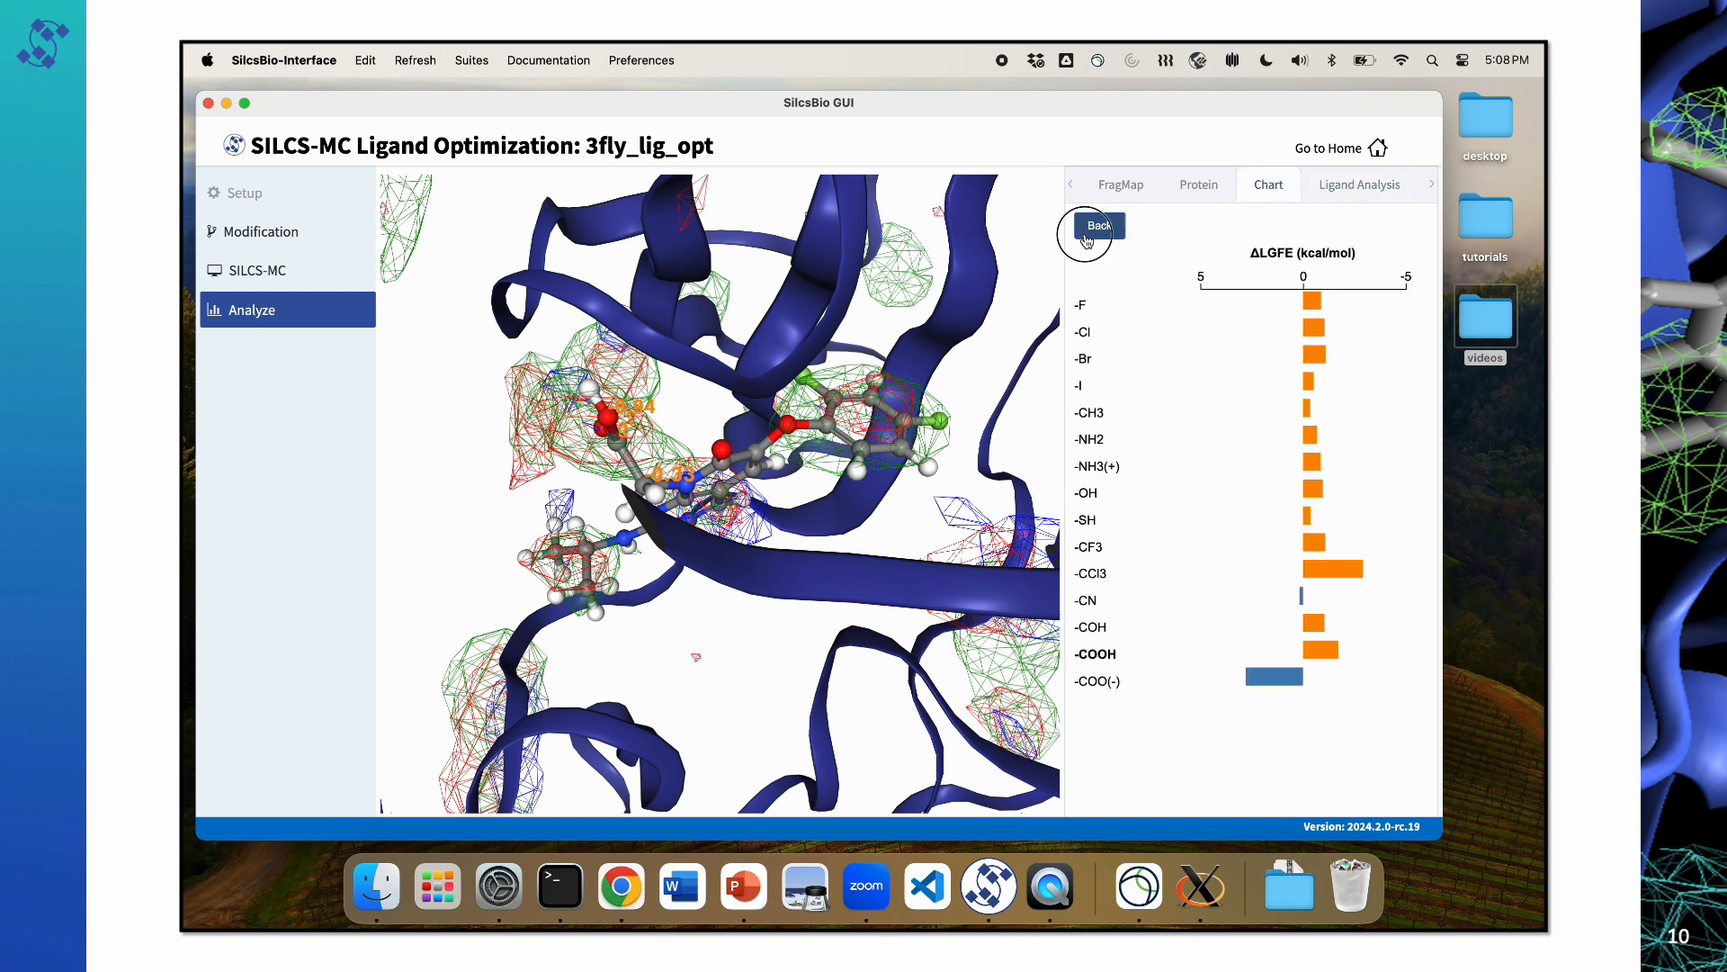
click(1103, 326)
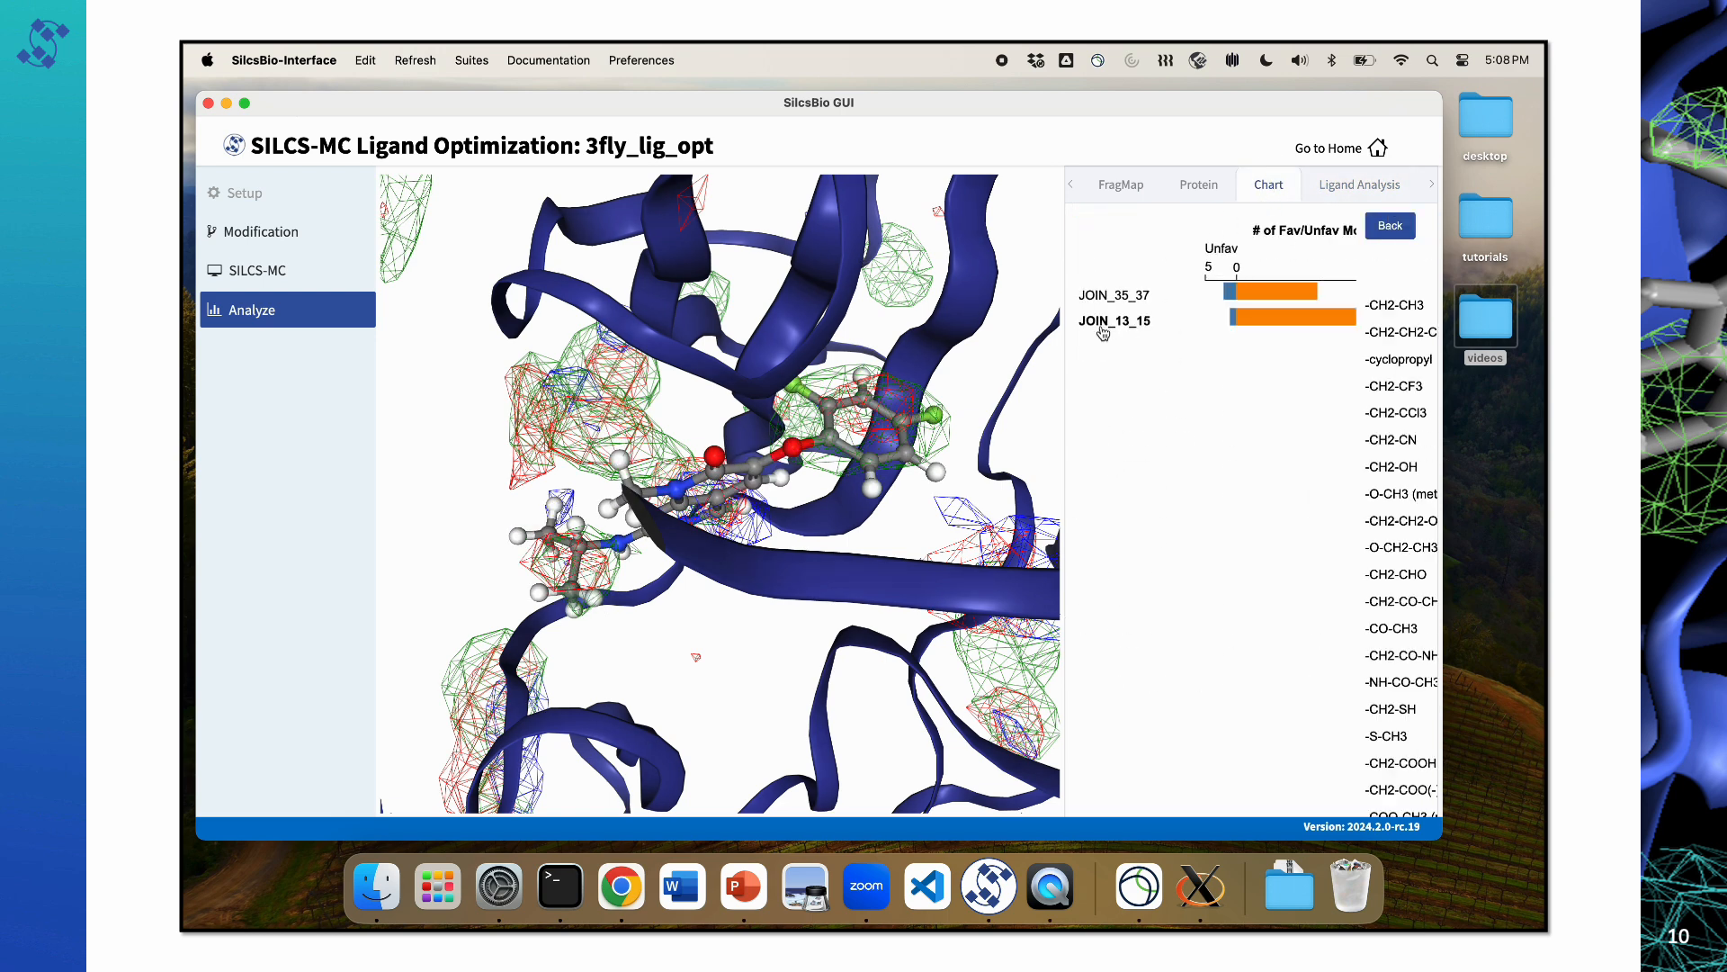
scroll(1147, 519, down, 5)
scroll(1147, 519, down, 4)
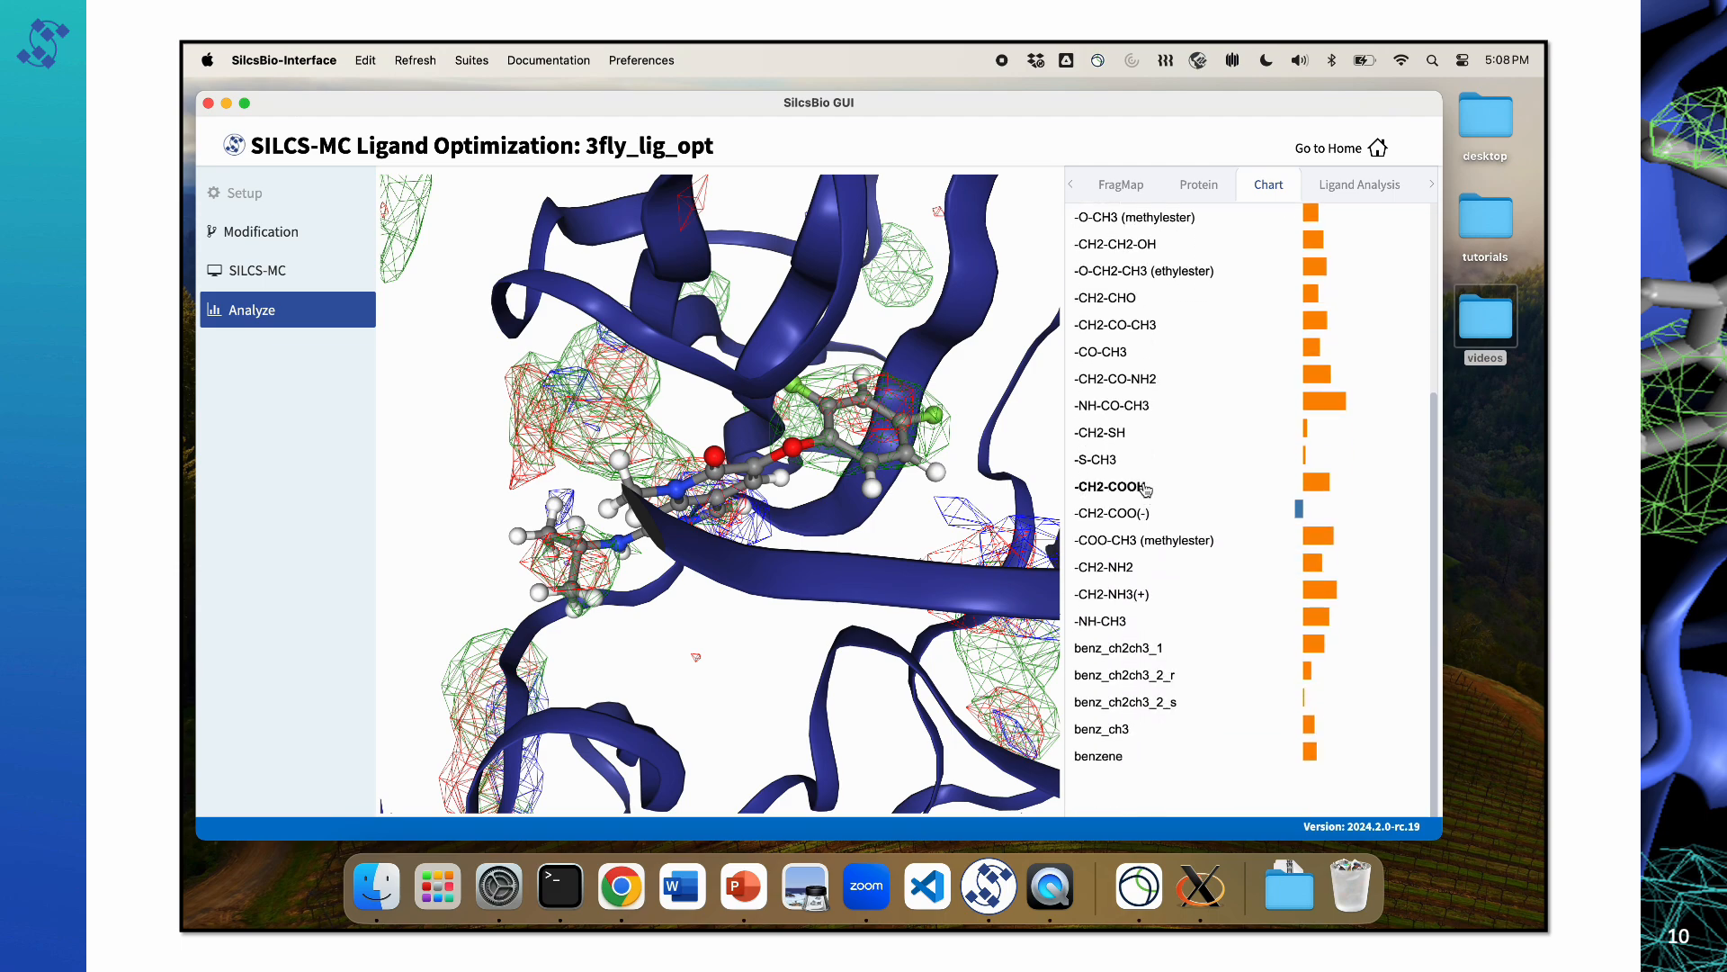
click(1135, 412)
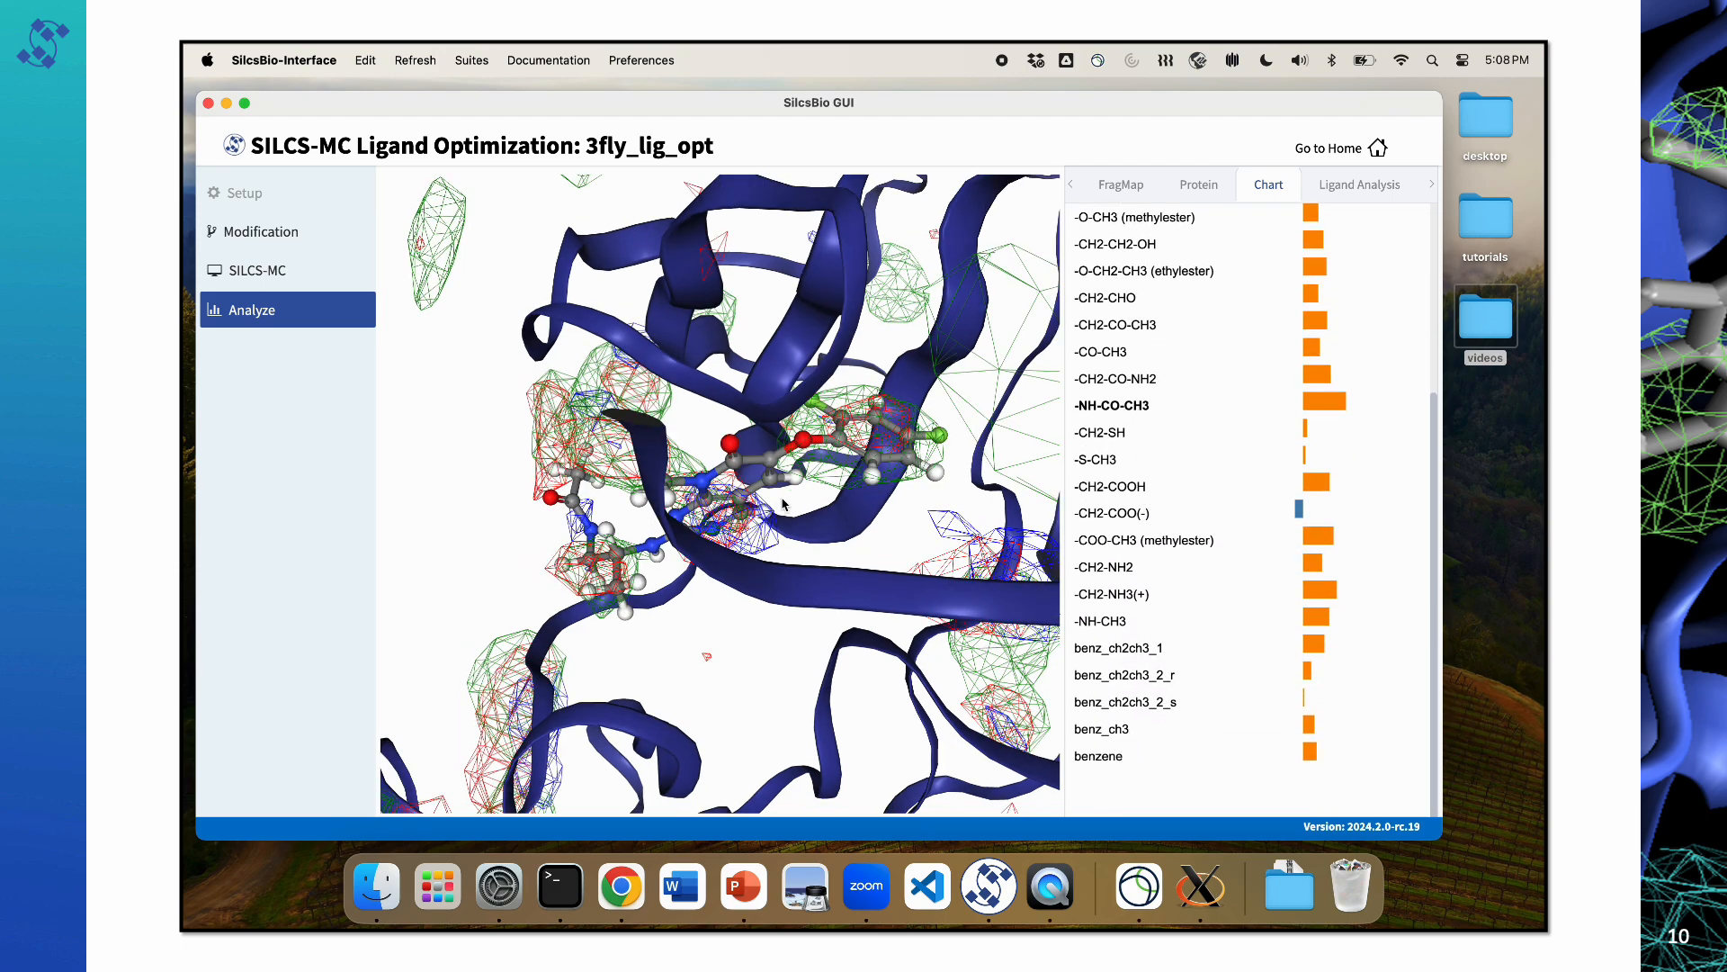
drag(666, 537, 724, 539)
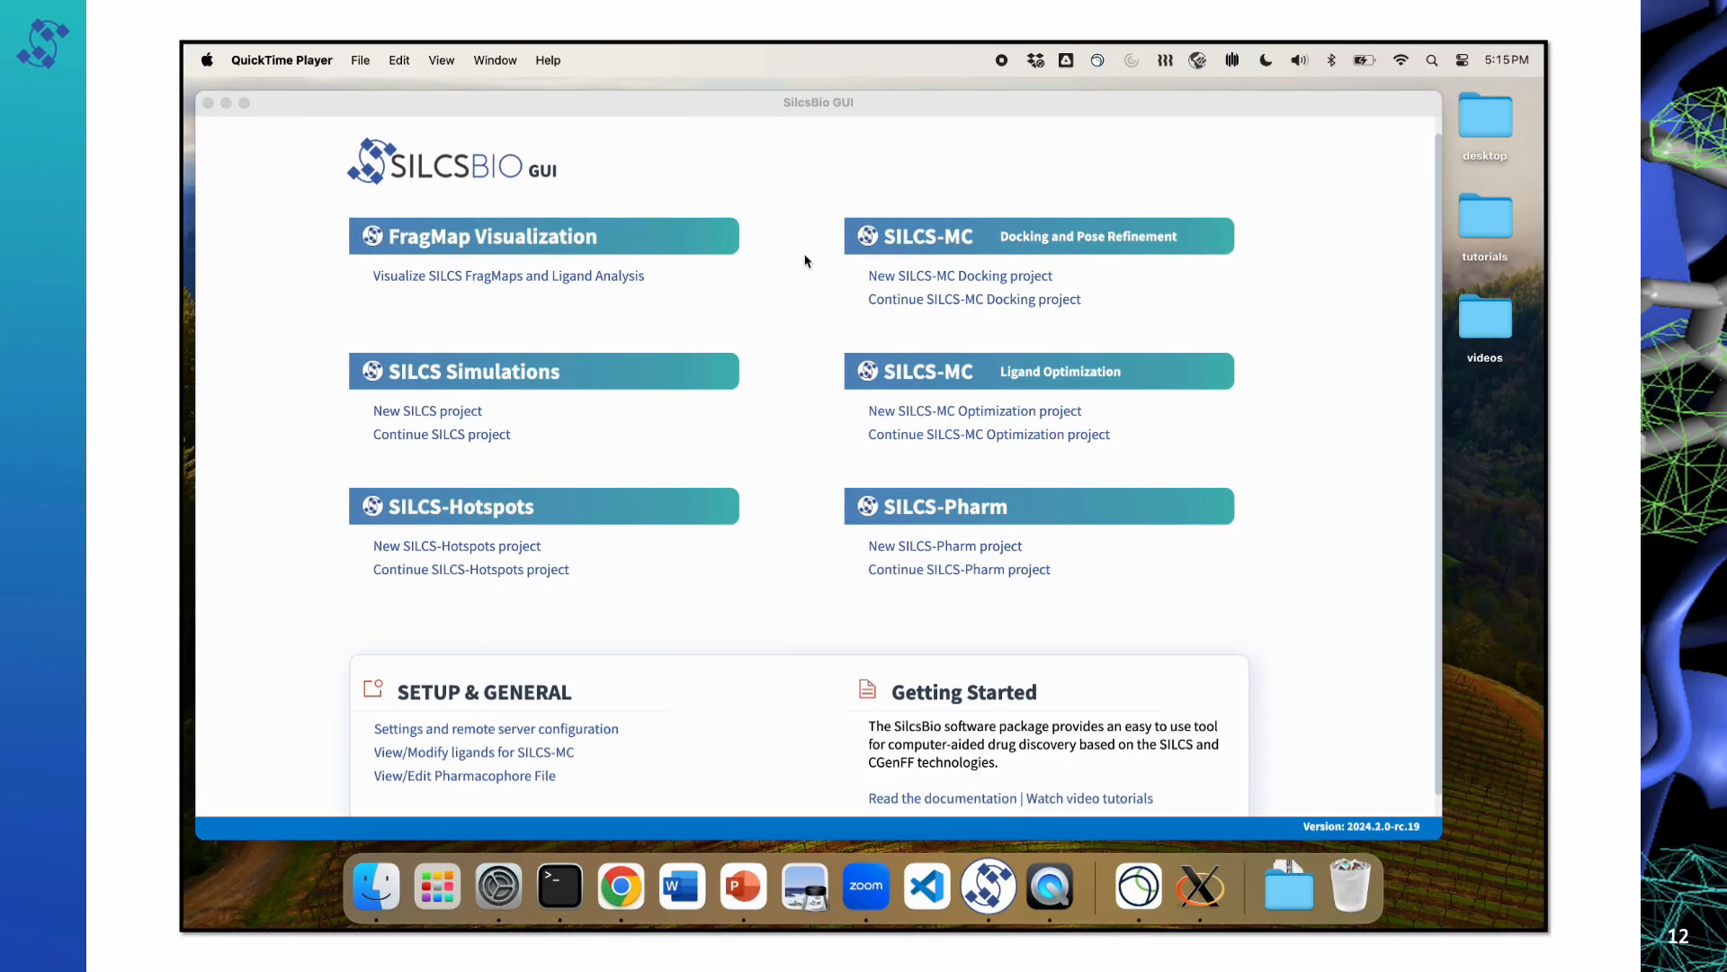
Step: List the existing SILCS-MC optimization projects and show the project directory of 3fly_lig_opt in Finder
click(817, 123)
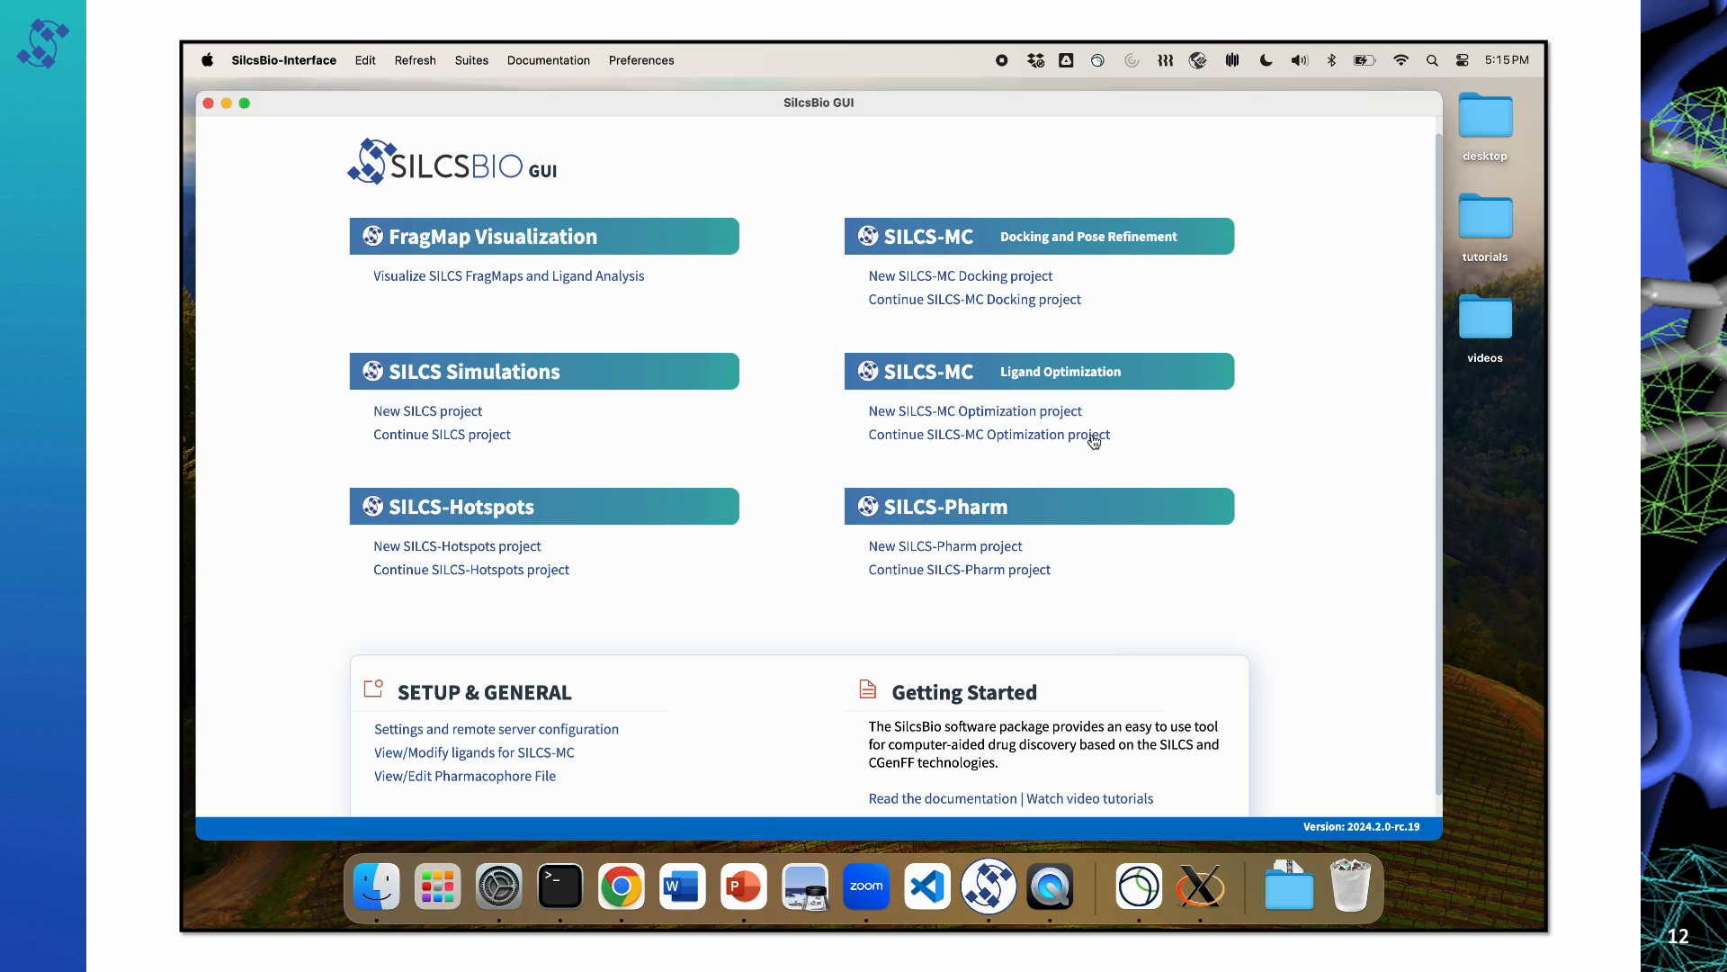
click(973, 438)
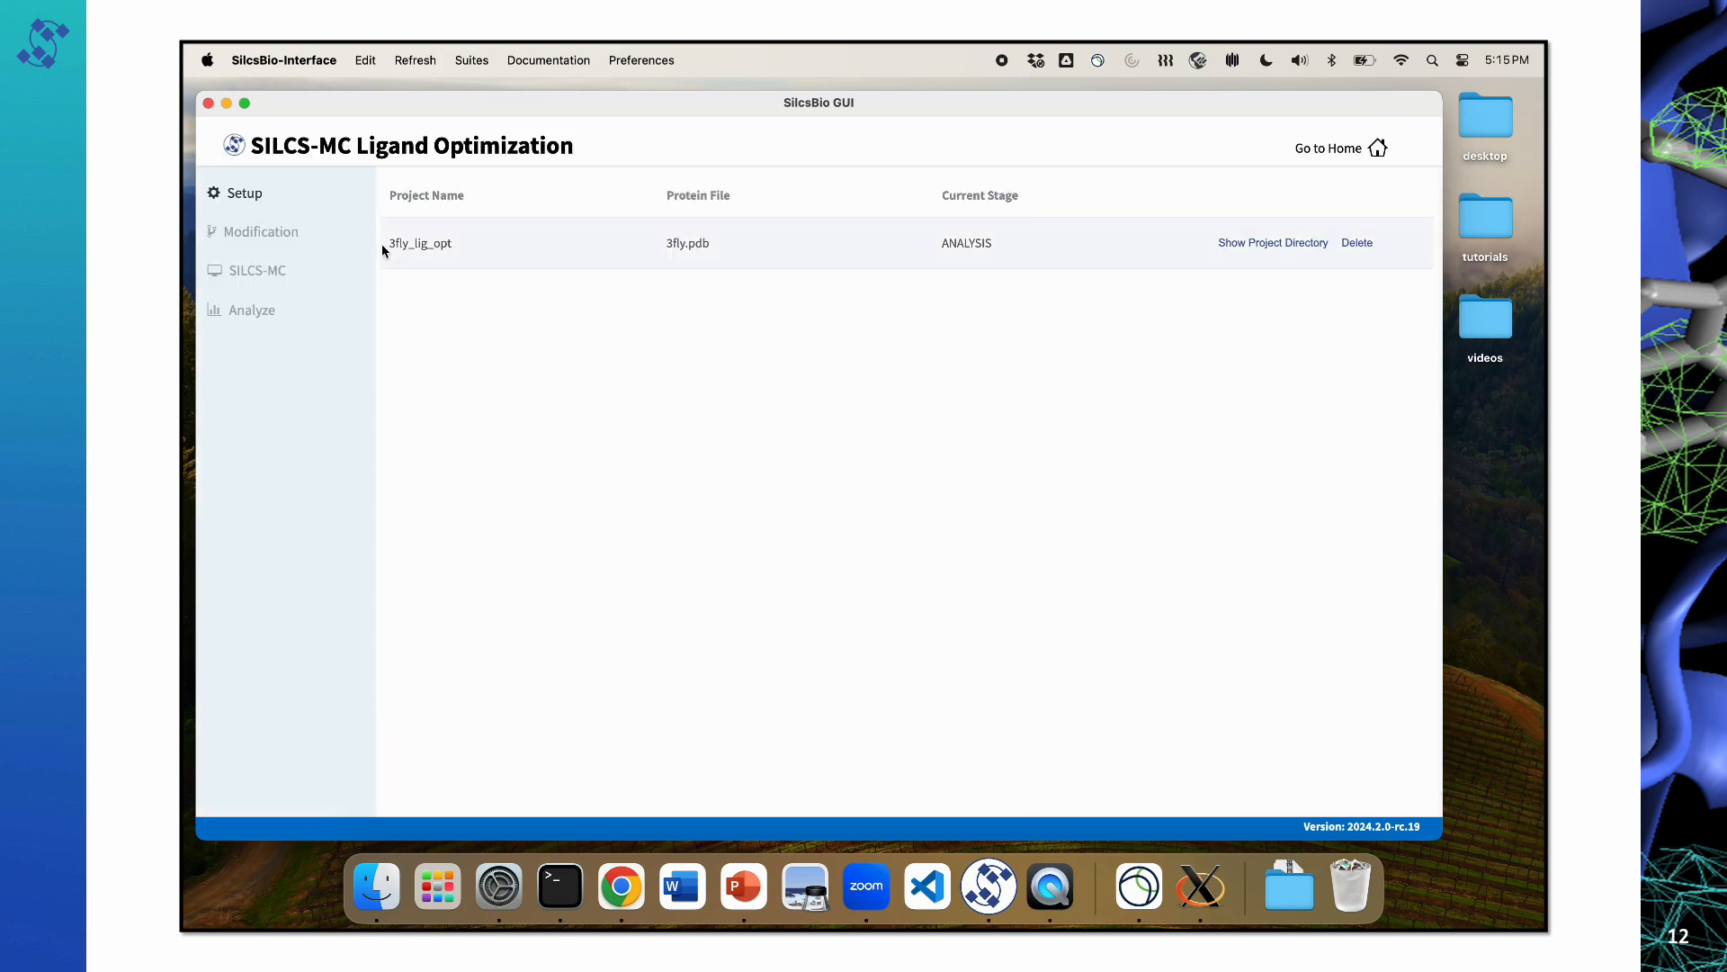
click(1266, 245)
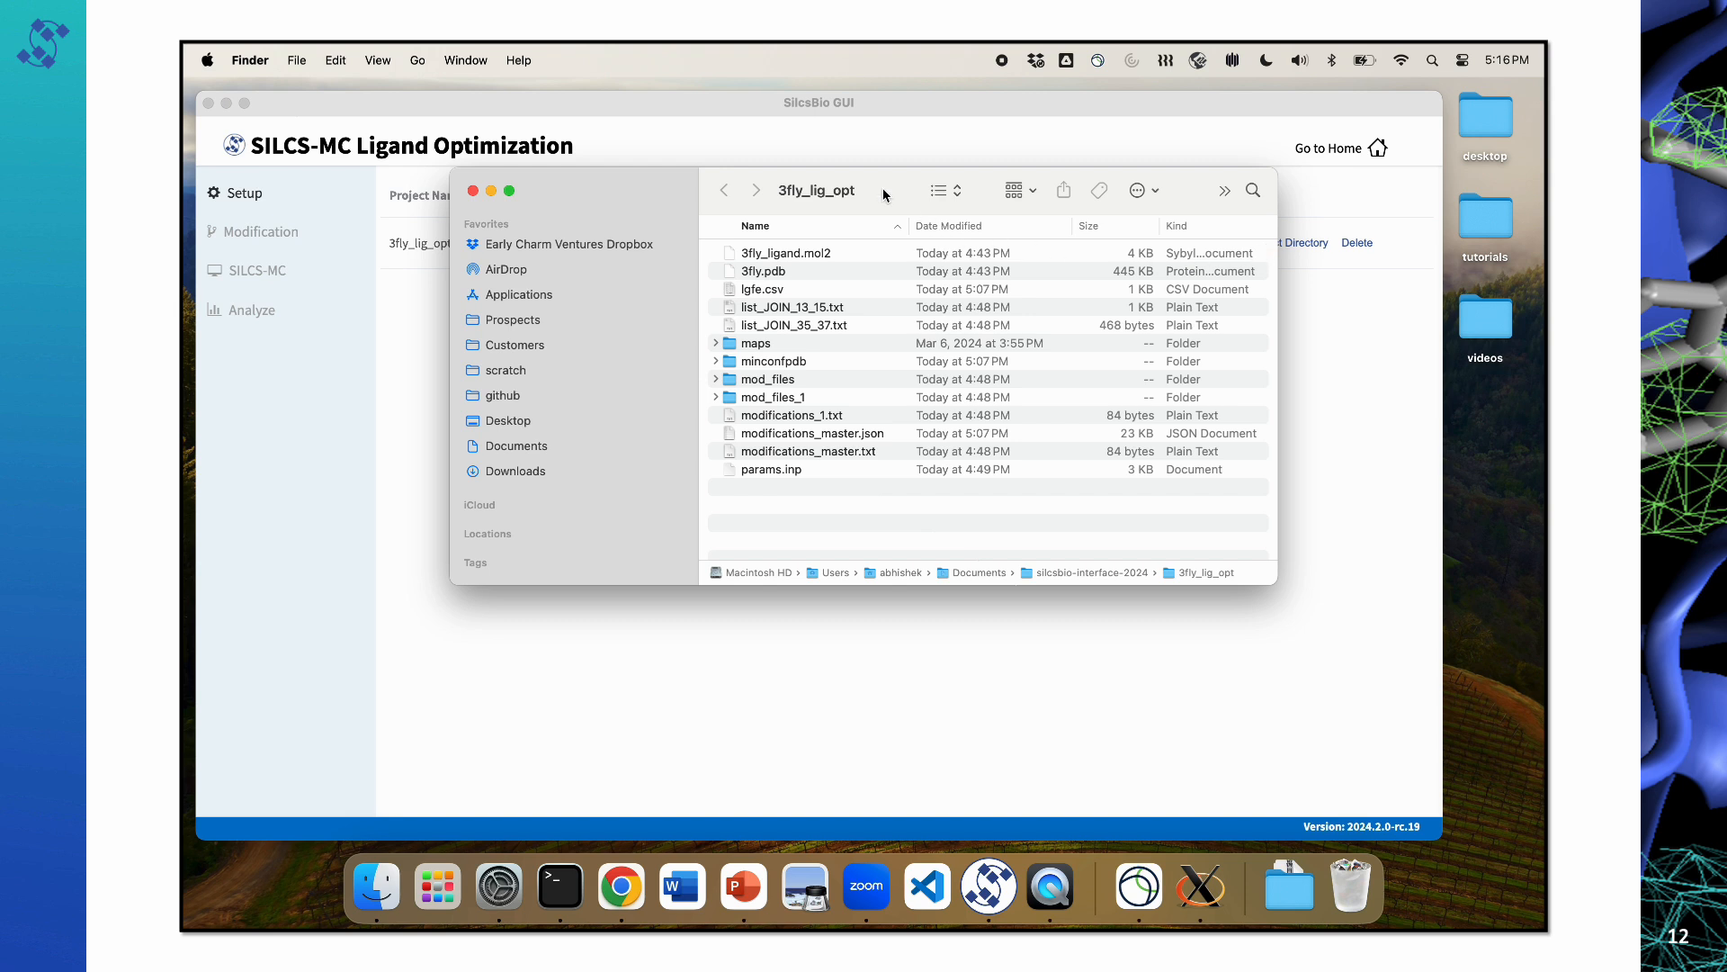
drag(882, 192, 823, 231)
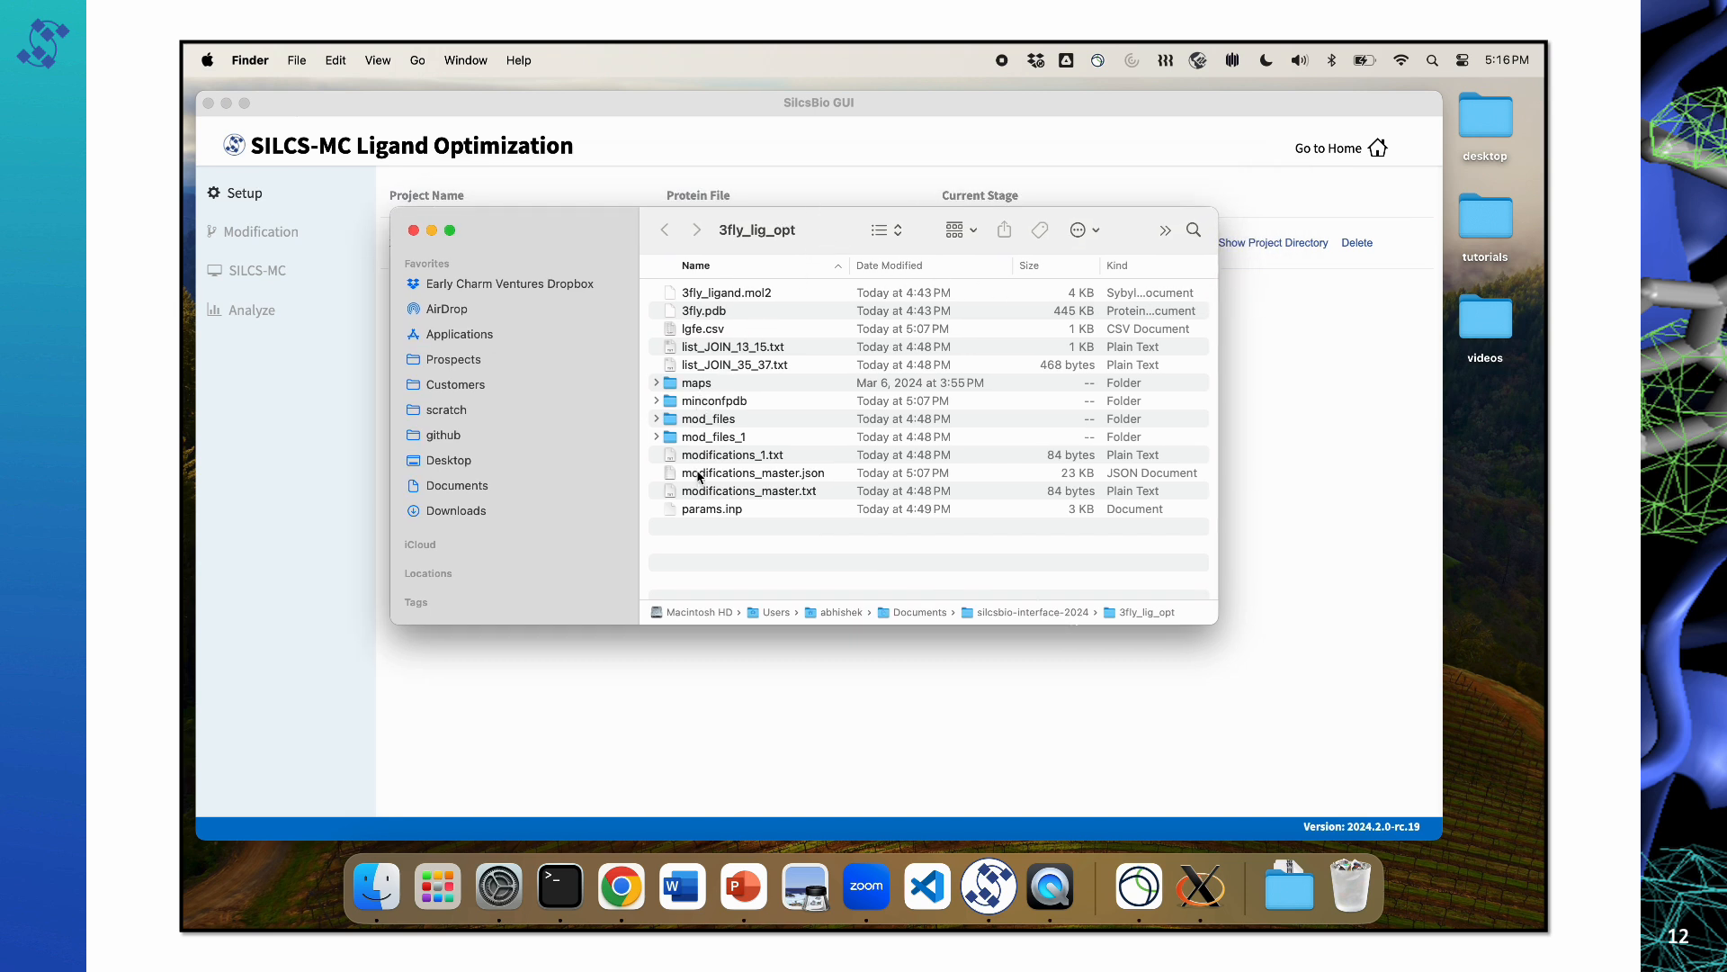
Step: Highlight the modification folders and files from mod_files through modifications_master.txt, and clear the selection
click(700, 425)
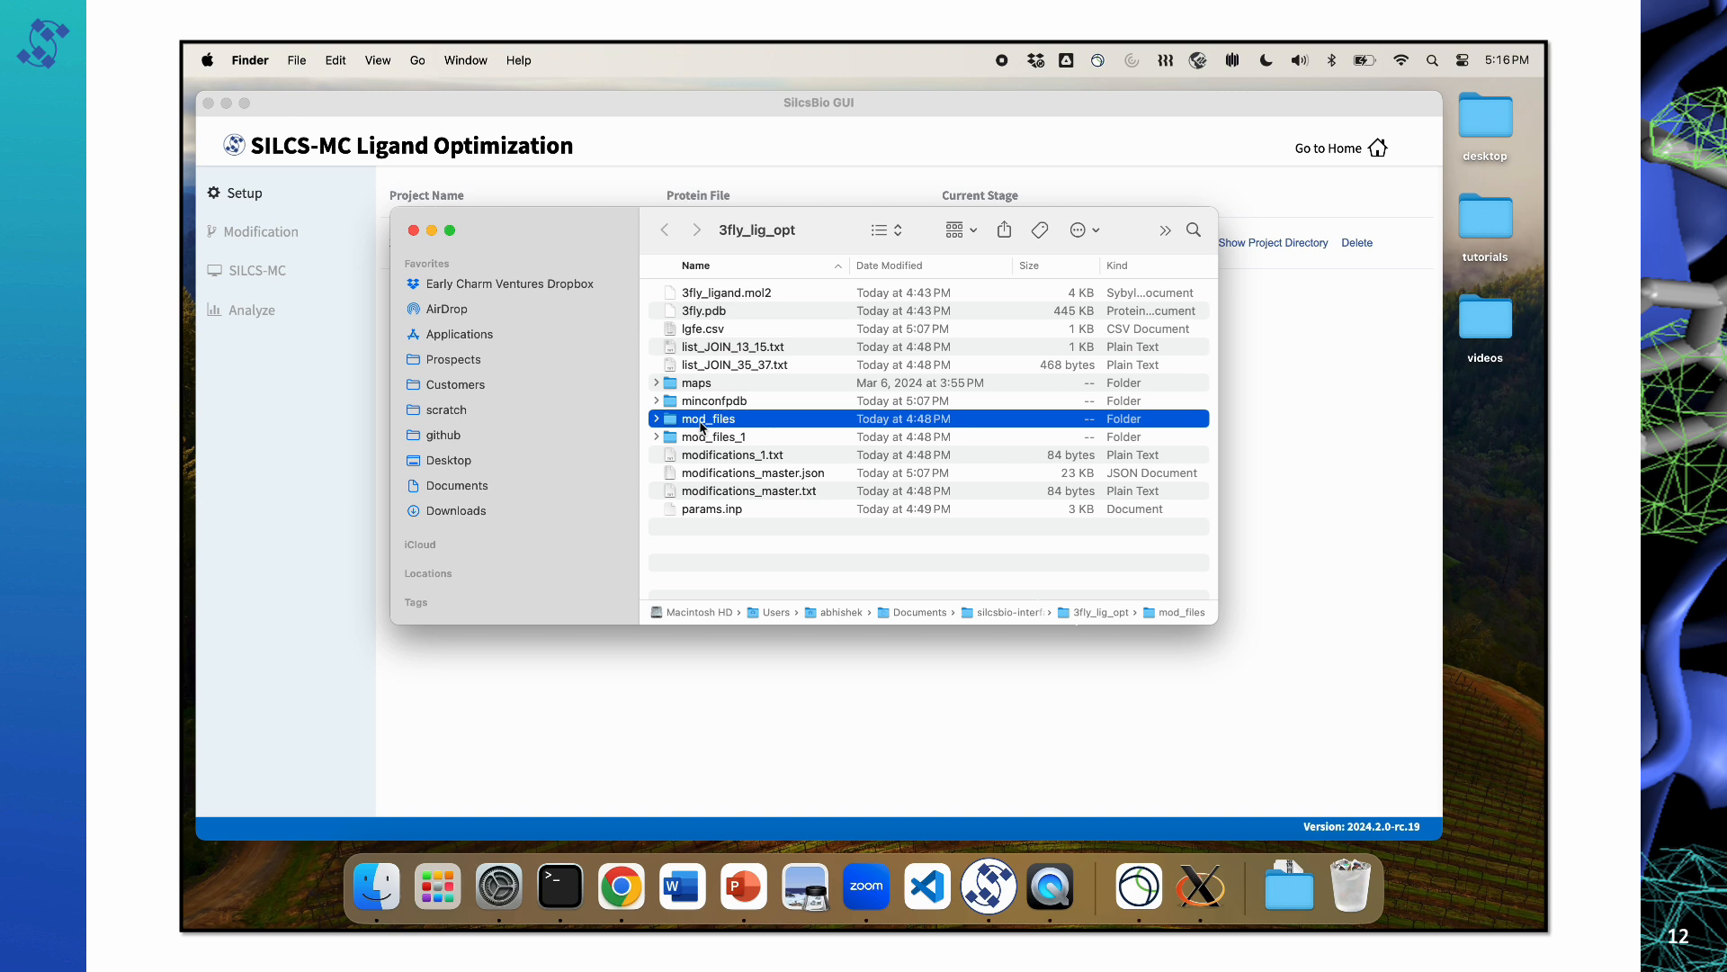
shift+click(717, 493)
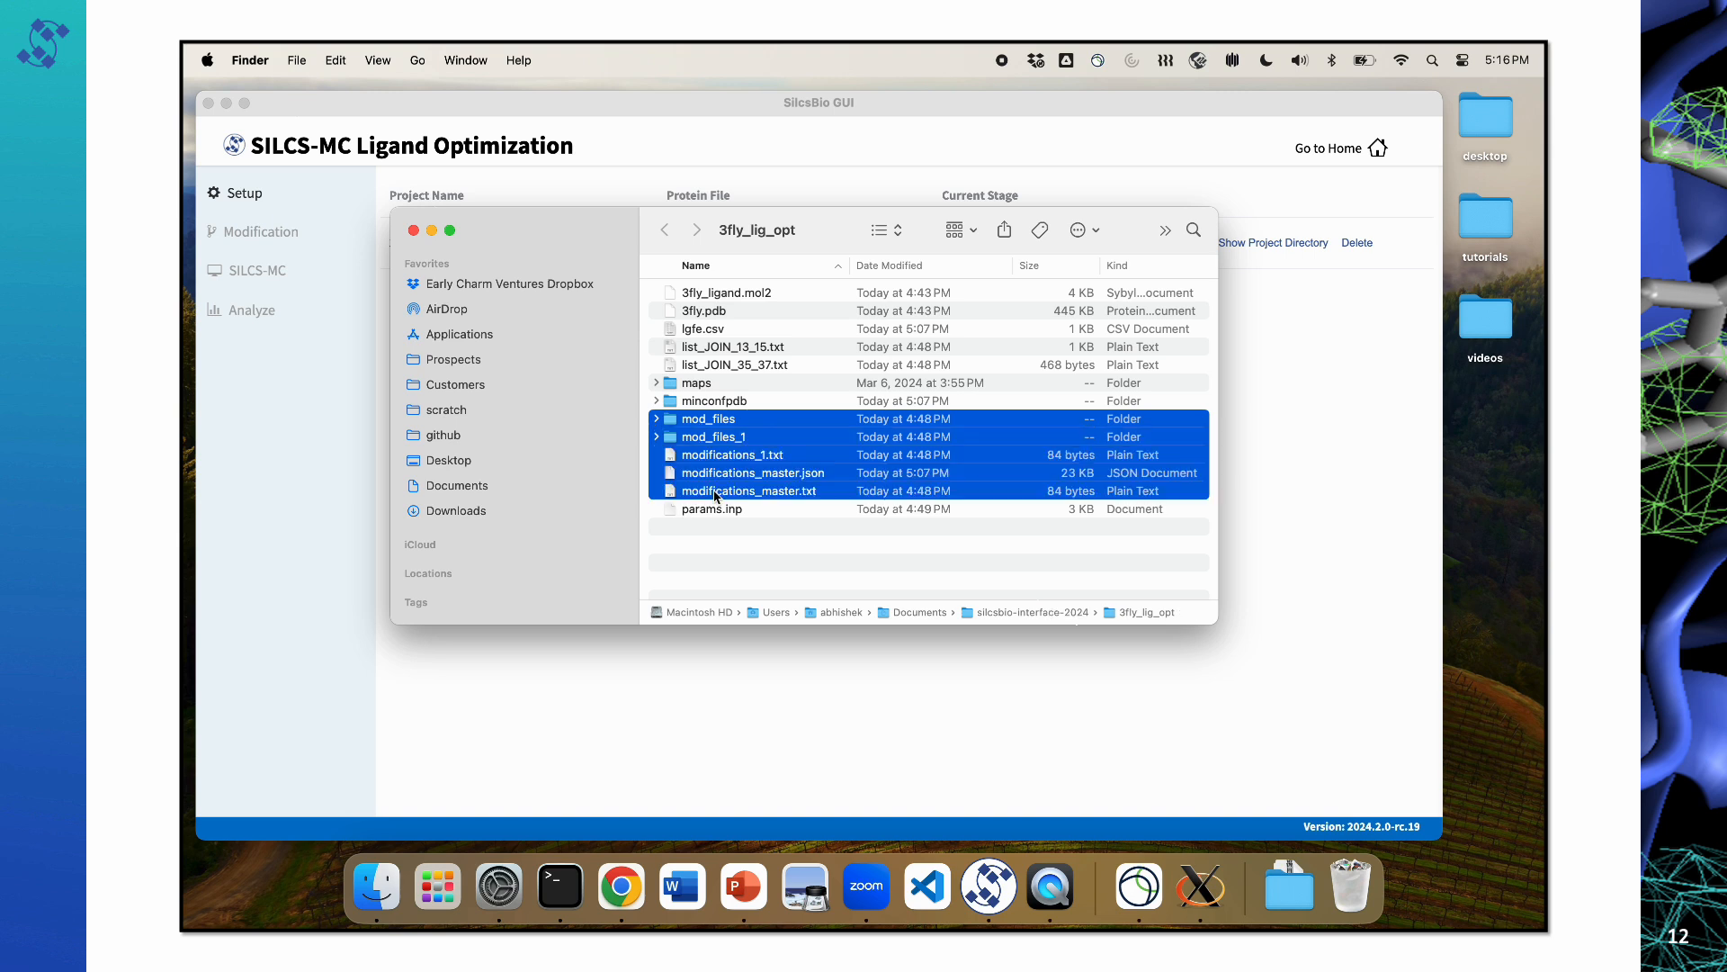
click(725, 542)
Step: Preview lgfe.csv, highlight the 3fly_ligand entry, and close the preview
click(713, 332)
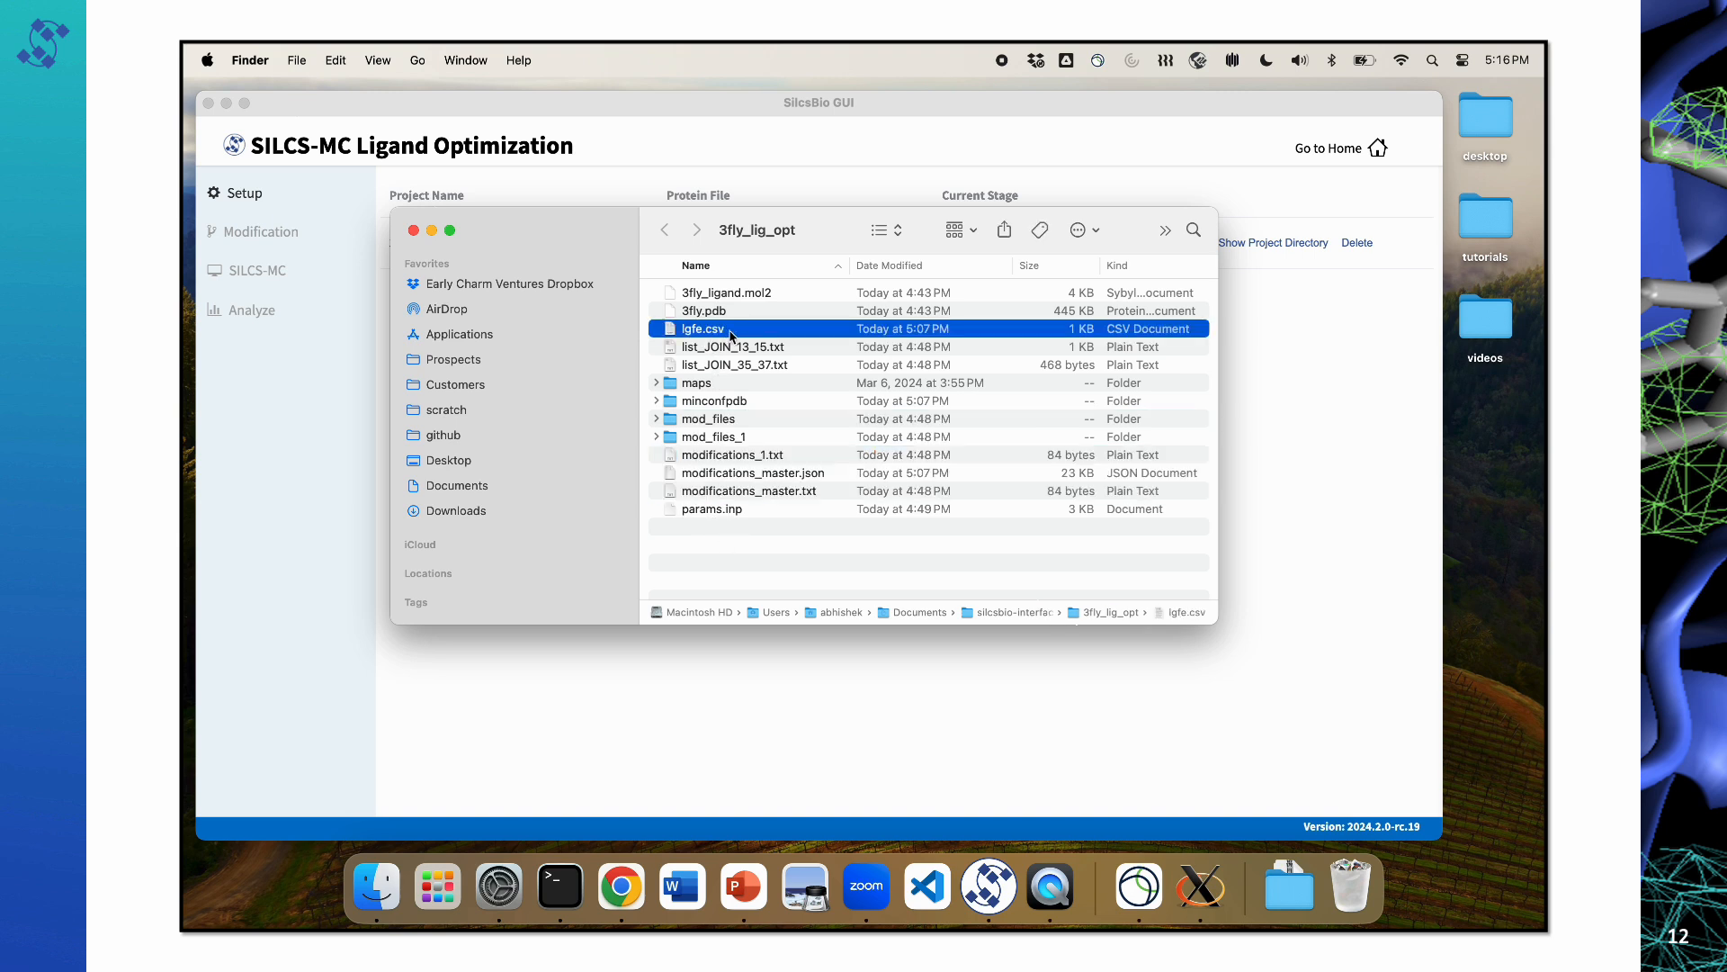
key(space)
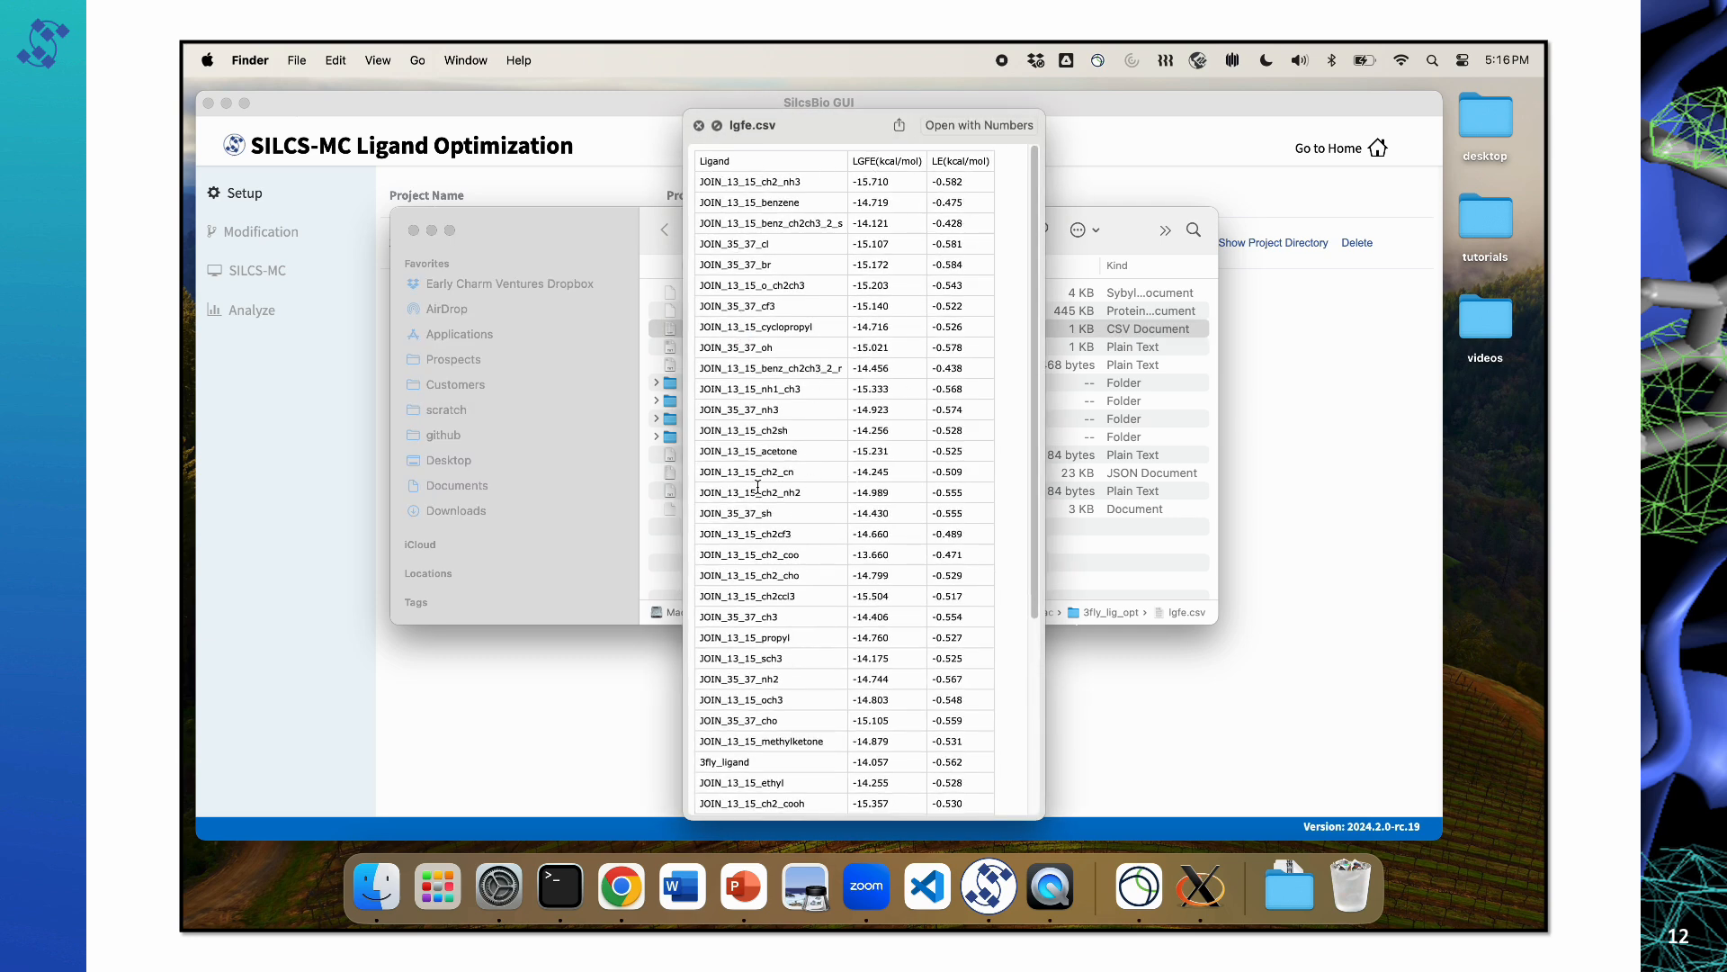
drag(703, 762, 751, 764)
key(space)
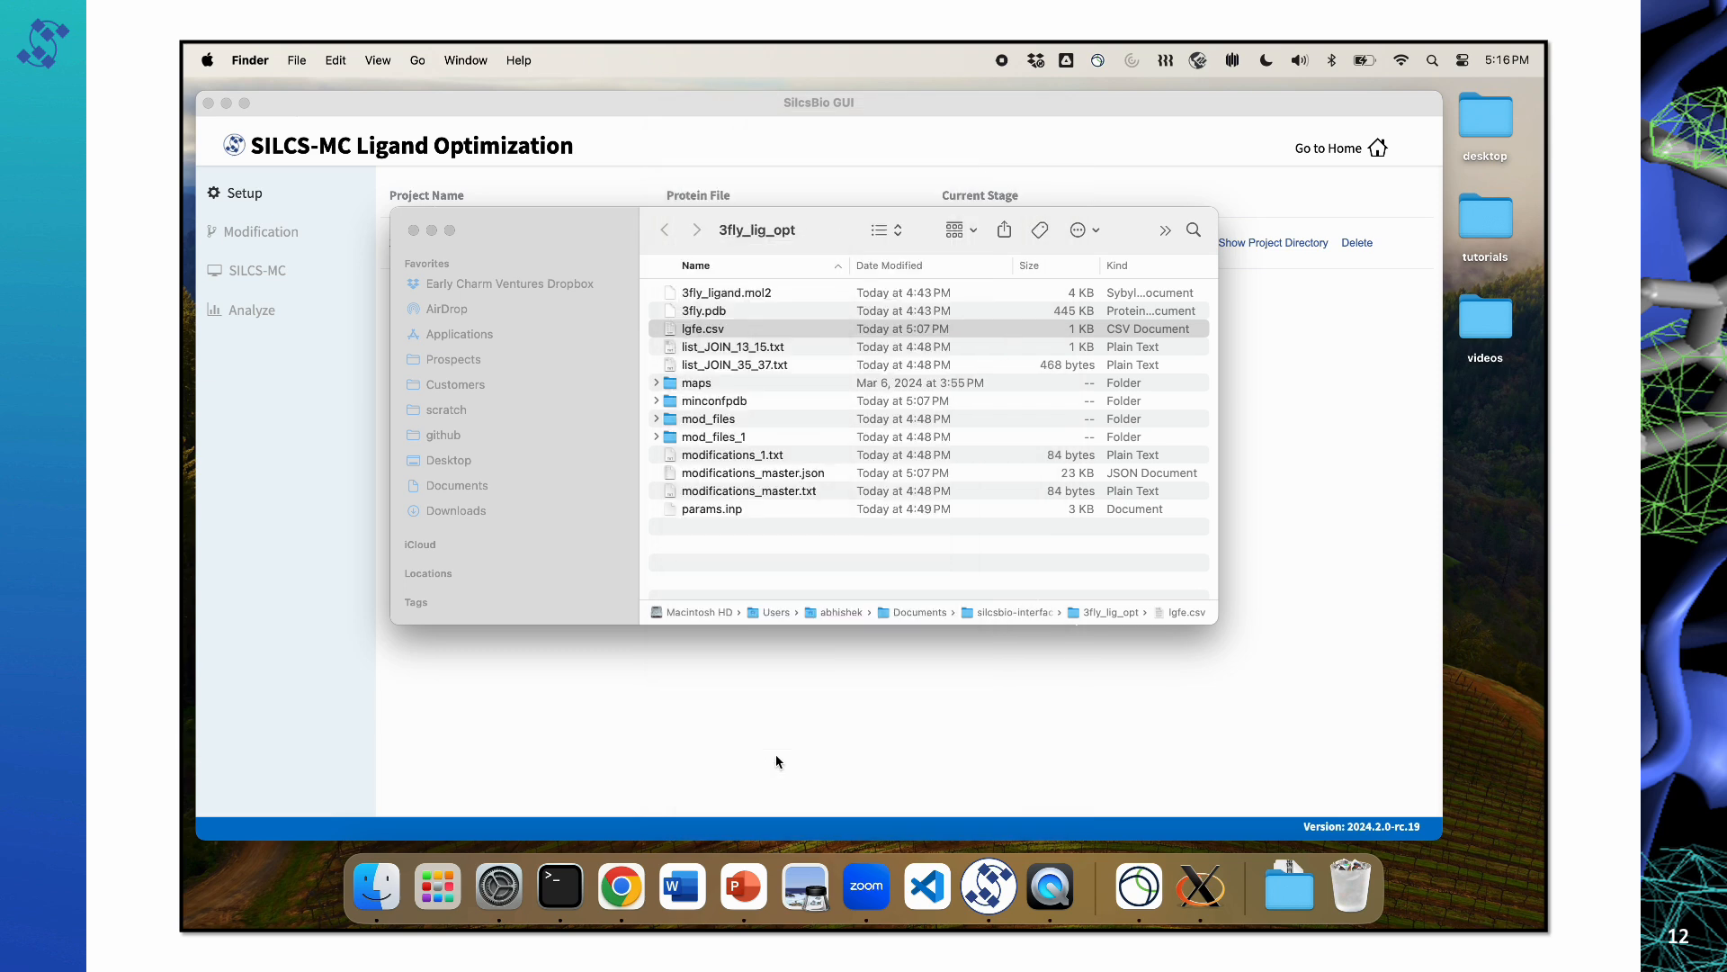
Step: Browse the PDB and SDF pose files in the minconfpdb folder, collapse it, and move the window off the project list
click(655, 401)
scroll(729, 463, down, 4)
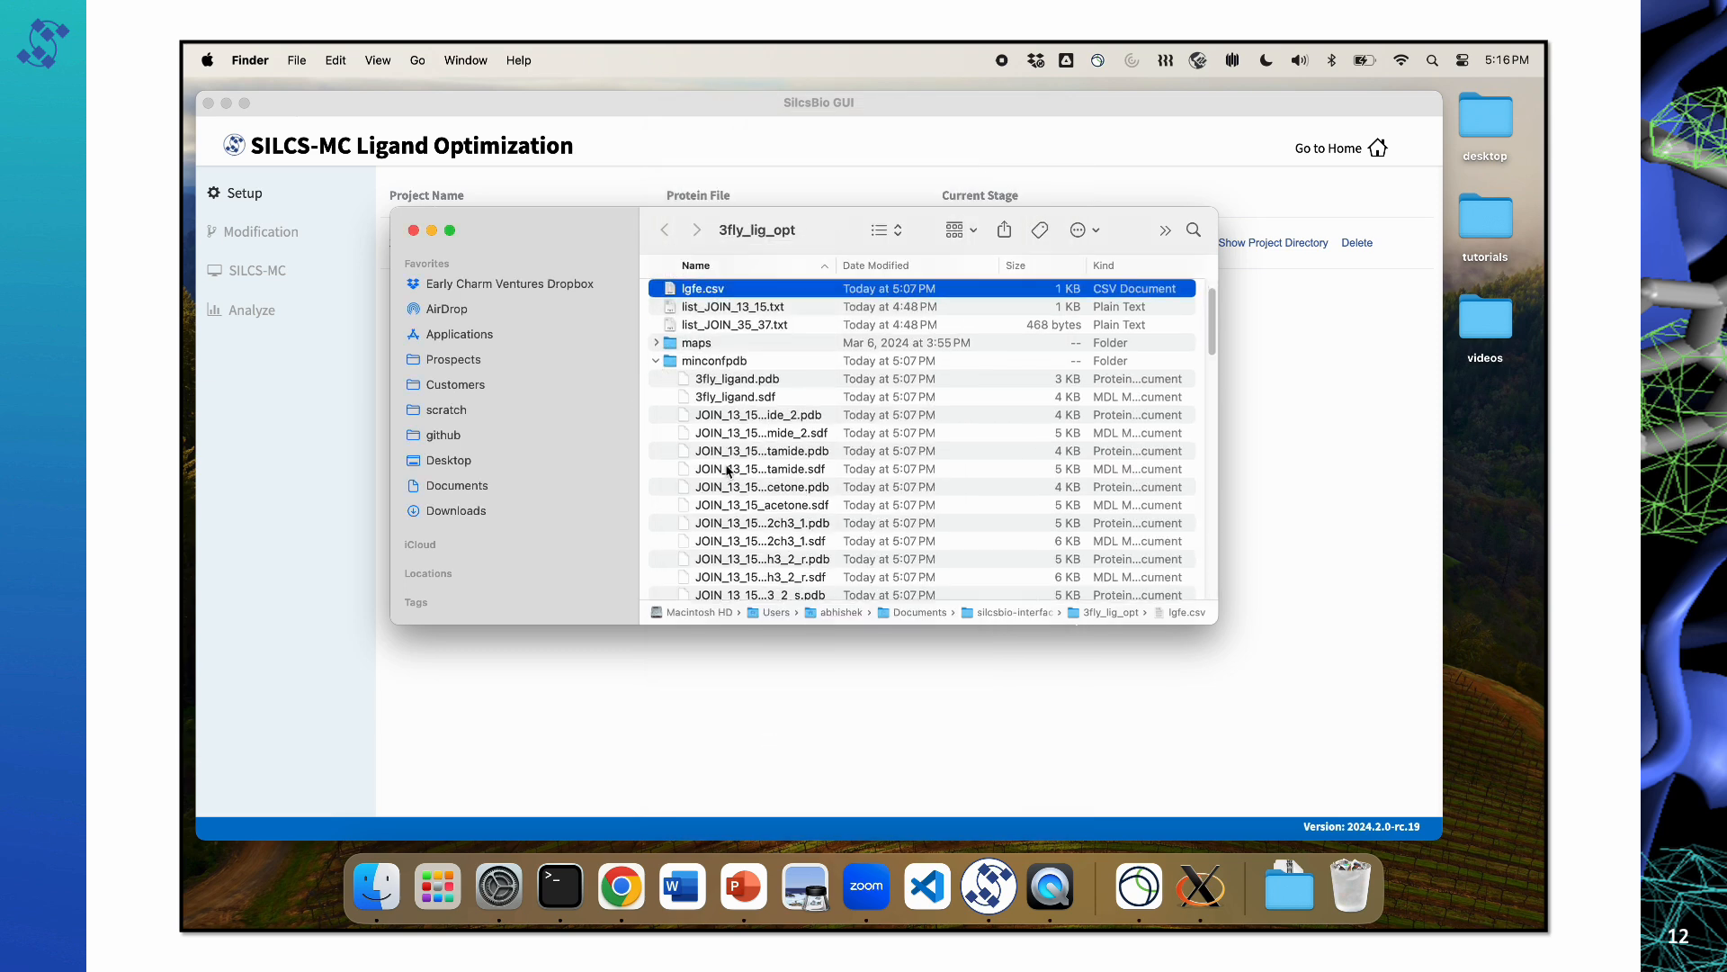
scroll(728, 470, up, 4)
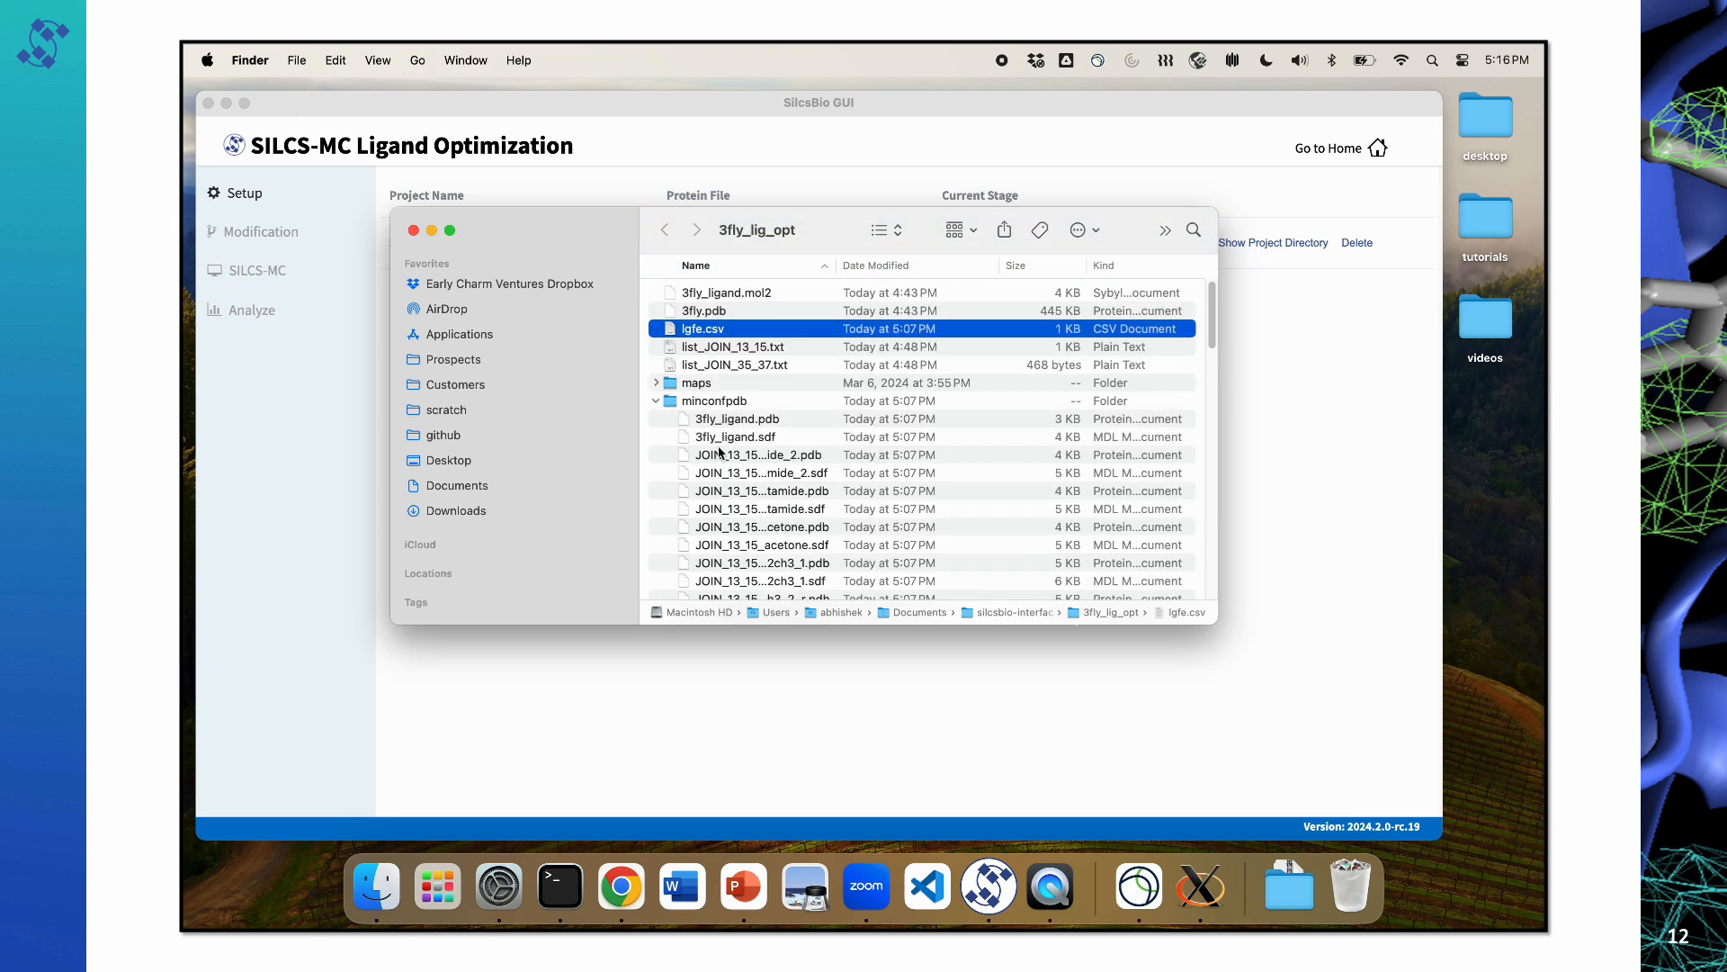
click(655, 401)
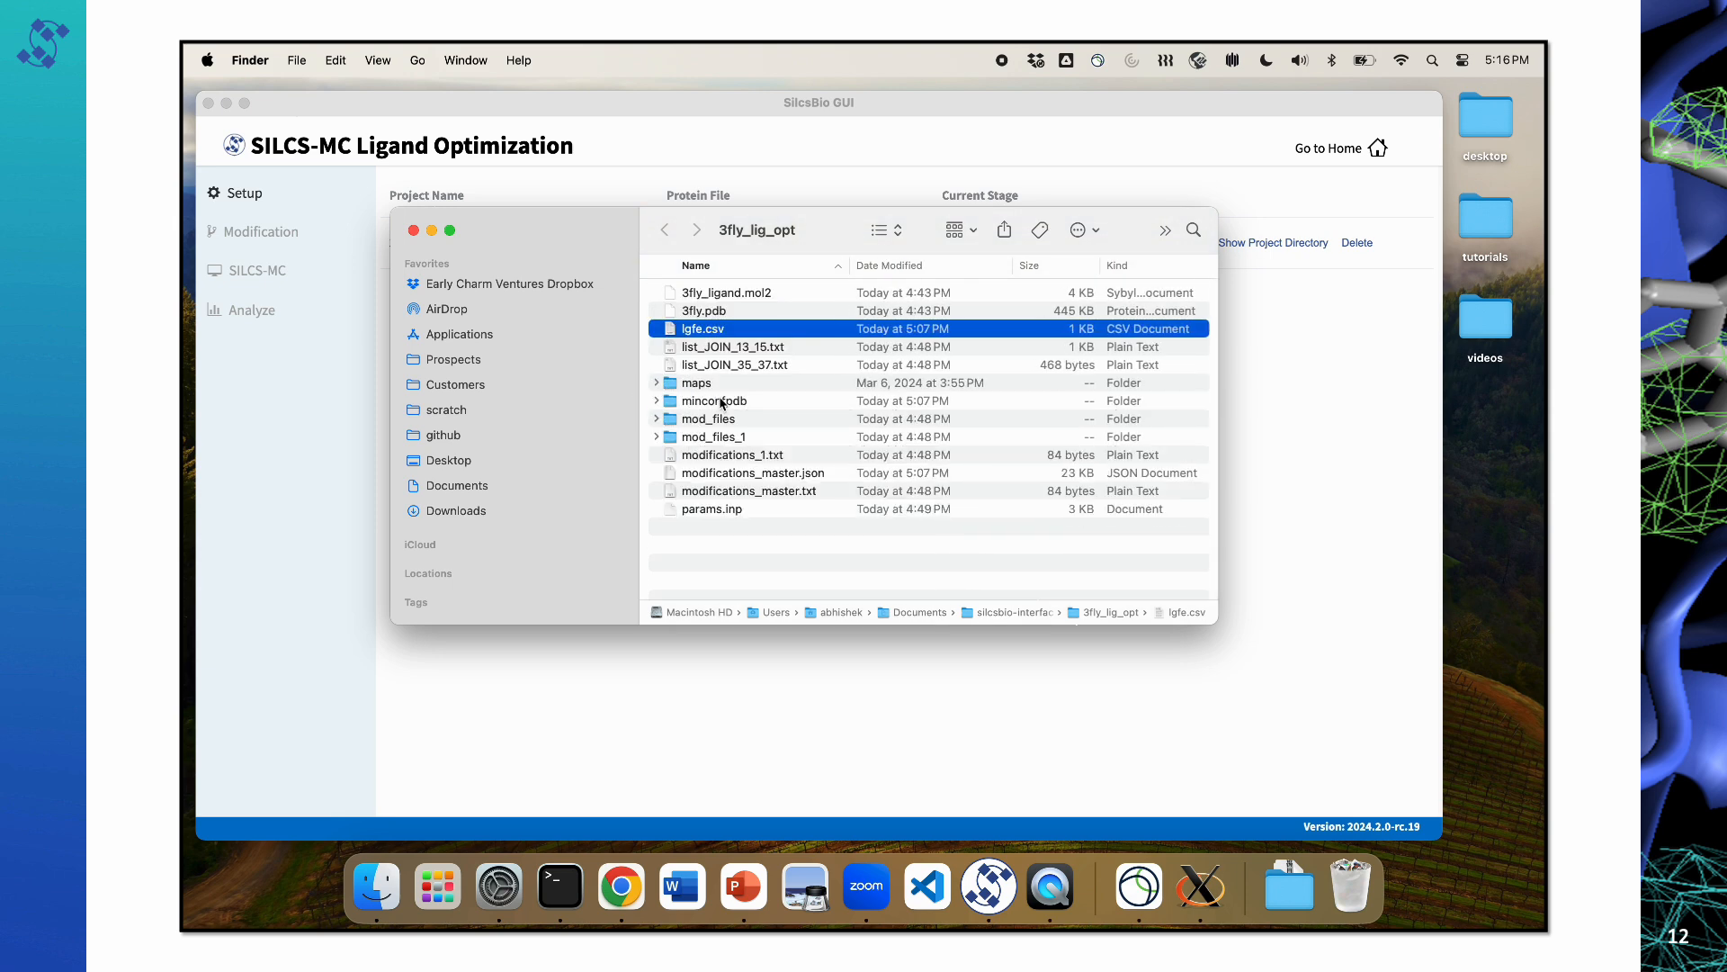
drag(814, 236, 866, 336)
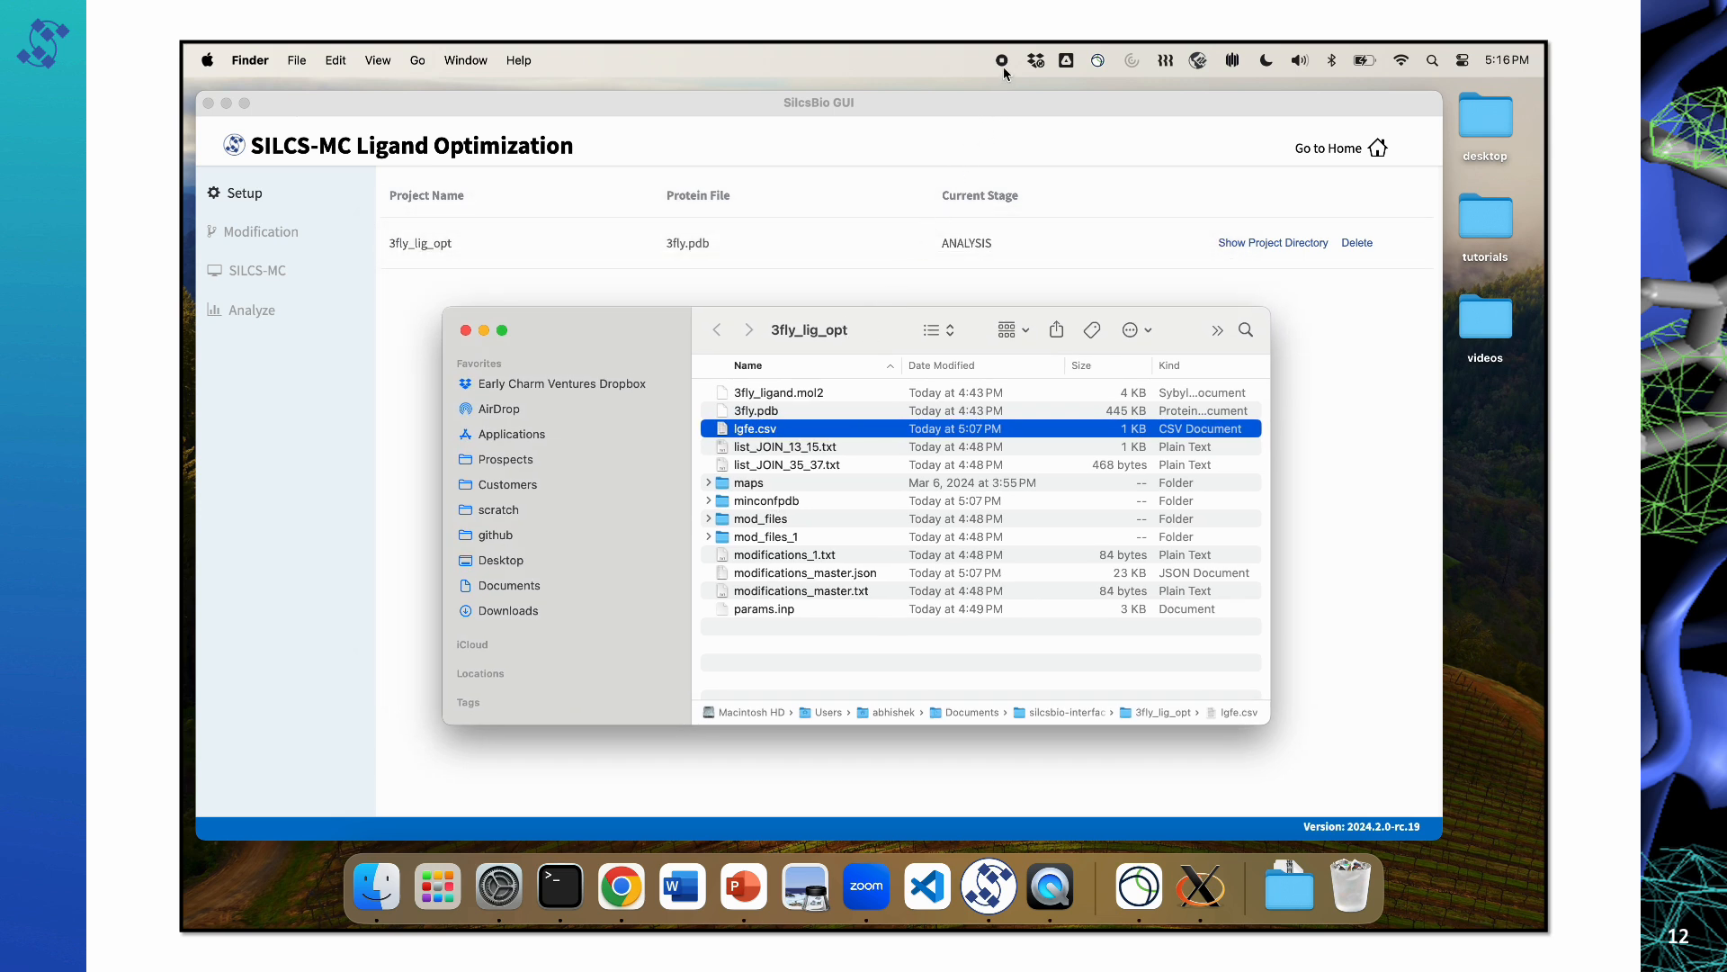